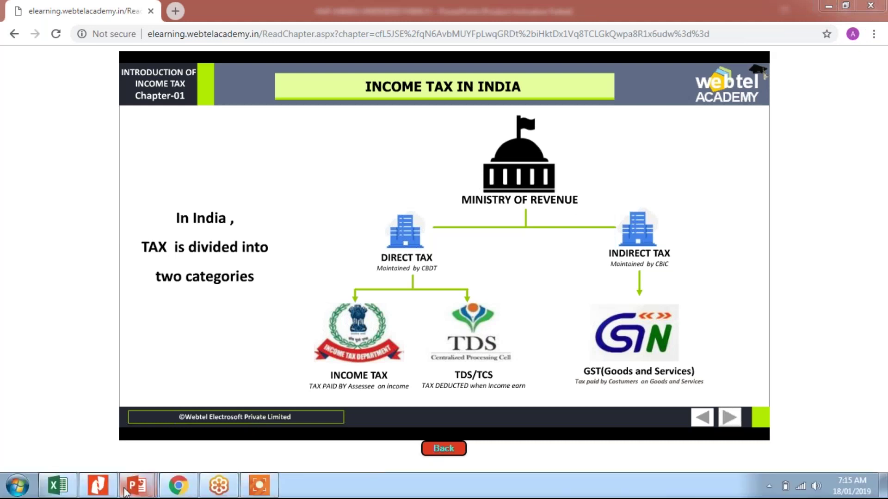
# Bring the INCOME TAX ACT 1961 presentation to the front in PowerPoint.
pyautogui.click(126, 493)
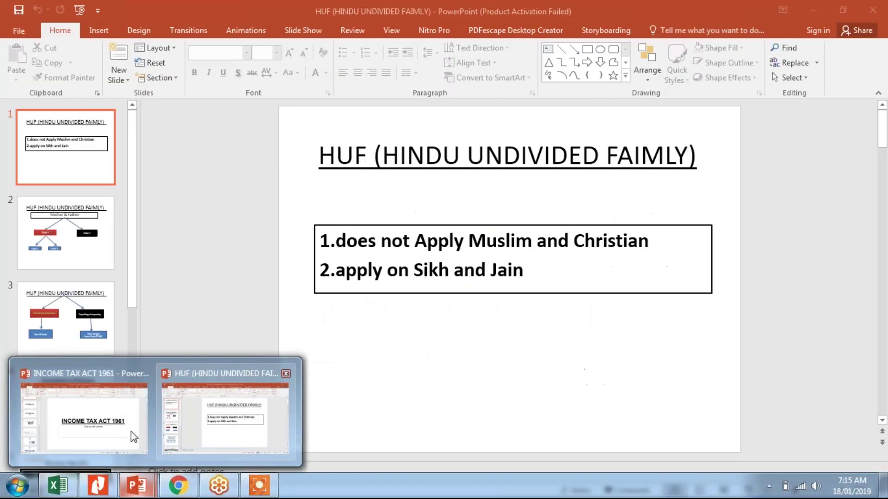
pyautogui.click(132, 432)
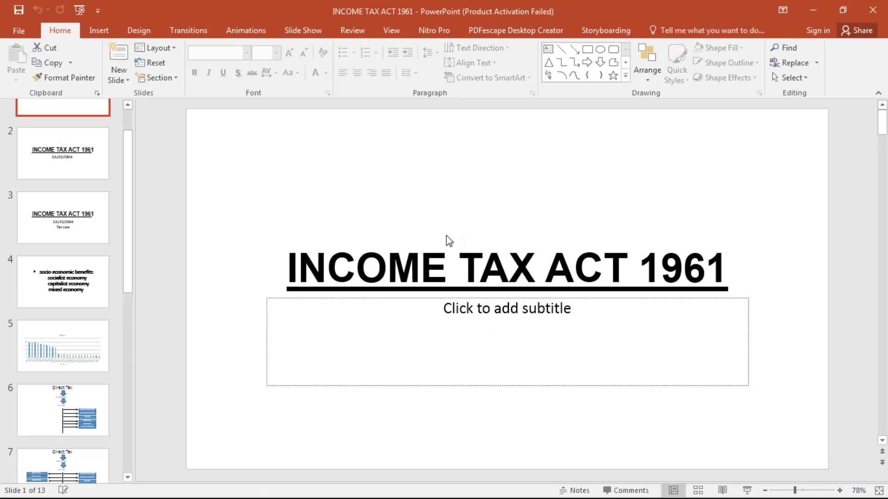
# Run the INCOME TAX ACT 1961 slide show from its title slide.
pyautogui.press('F5')
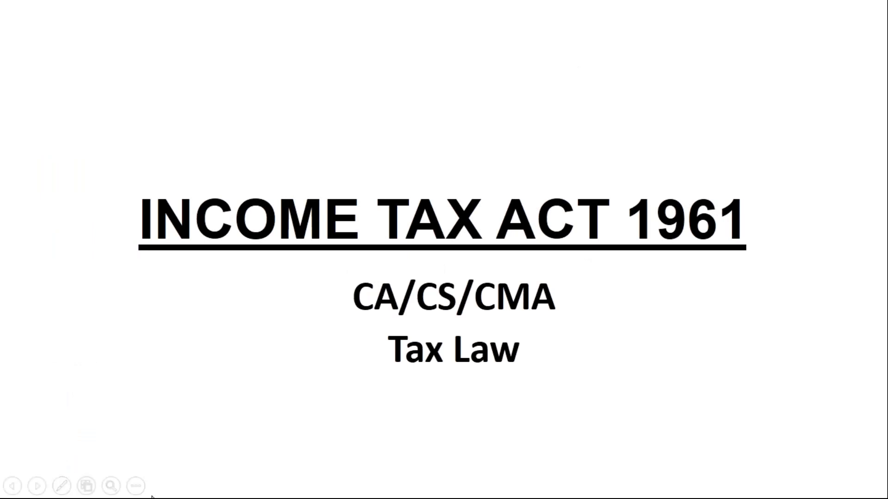
# Switch to the Webtel Income Tax in India lesson page in Chrome.
pyautogui.click(180, 484)
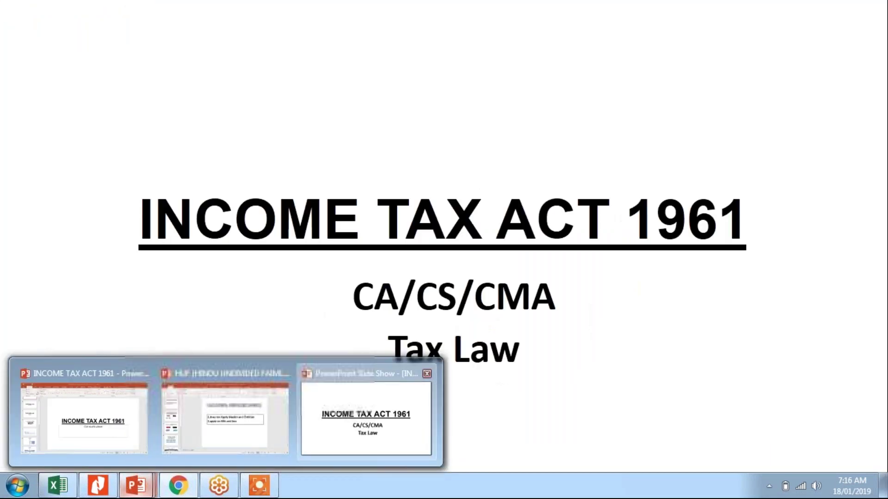
# Resume the slide show and advance past Direct Tax to the Assessee/Department diagram.
pyautogui.click(428, 436)
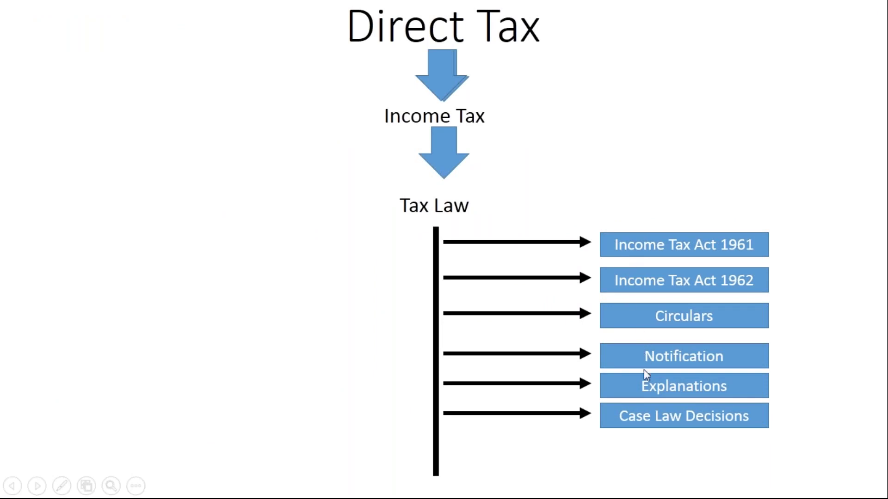
pyautogui.click(628, 425)
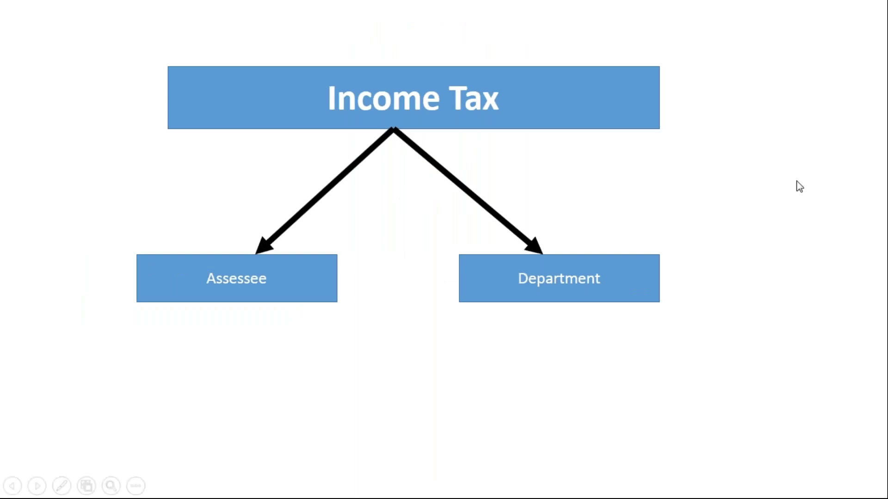
# Advance through the Residential Status and SEC-1 slides to the end-of-show screen.
pyautogui.click(604, 227)
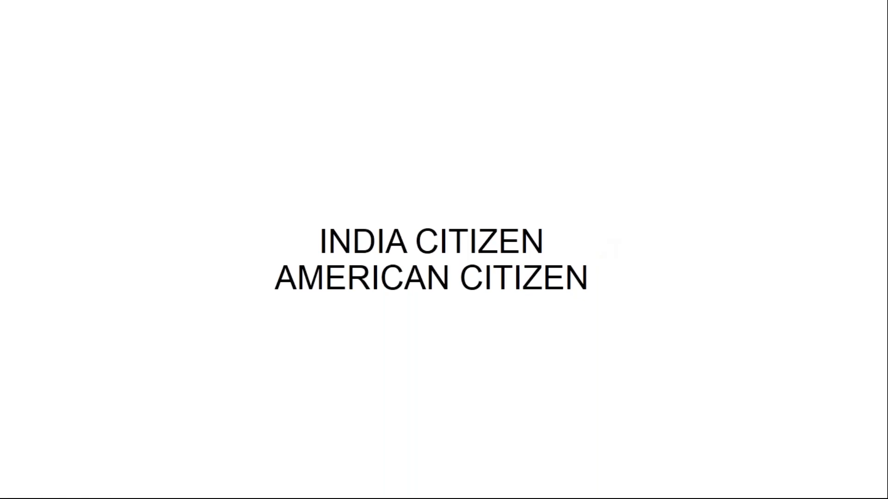
pyautogui.press('Right')
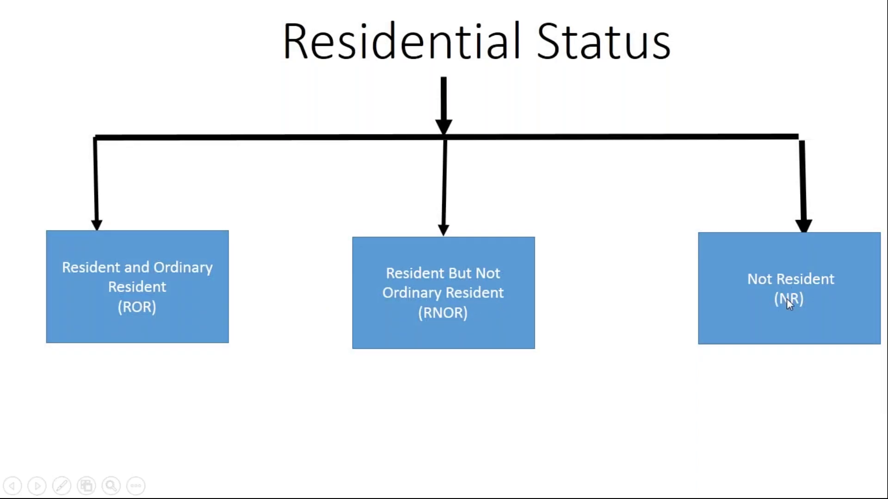
pyautogui.click(704, 251)
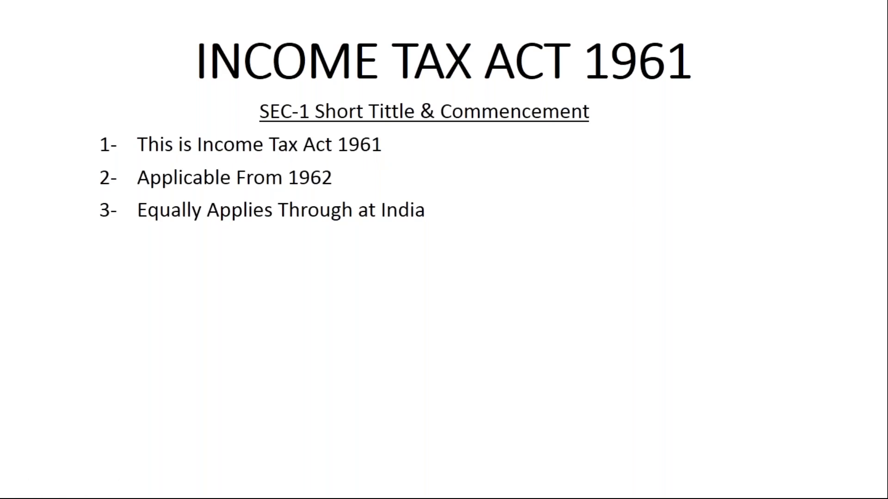
pyautogui.click(322, 271)
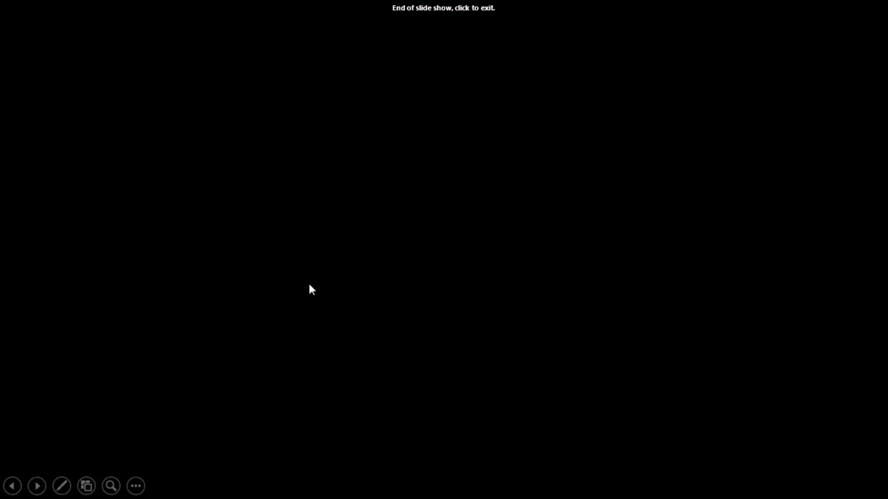
# Leave the slide show and step the Webtel lessons to PERSON CAN BE CATEGORIZED AS.
pyautogui.click(309, 284)
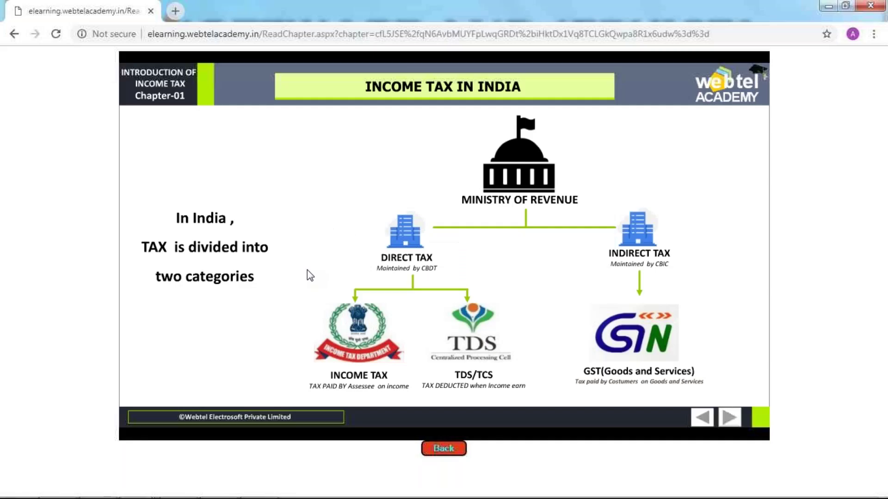
pyautogui.click(726, 418)
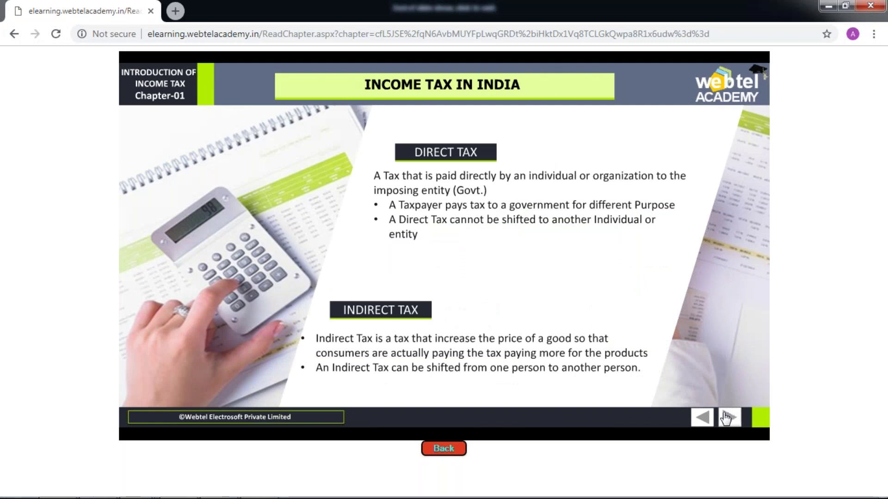
pyautogui.click(726, 418)
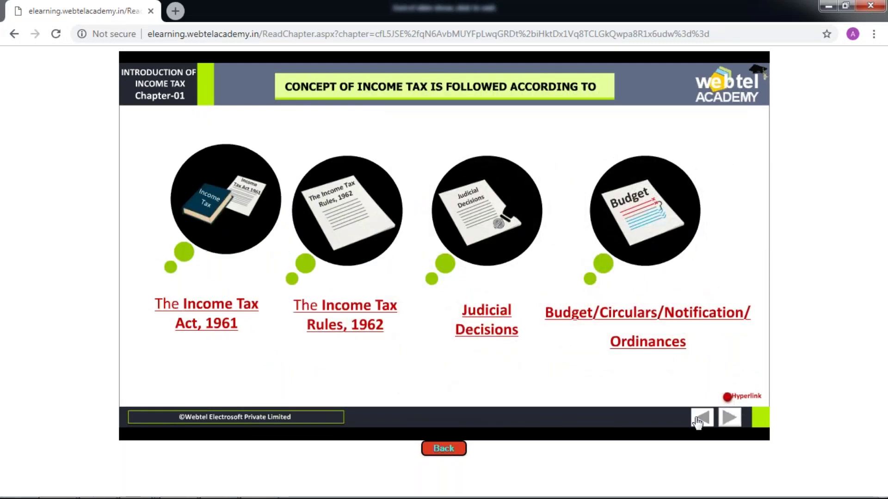
pyautogui.click(699, 418)
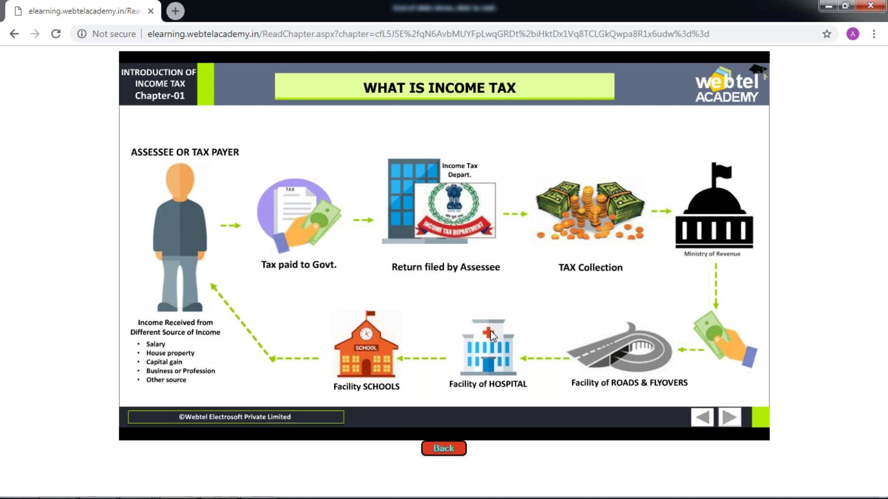
pyautogui.click(729, 418)
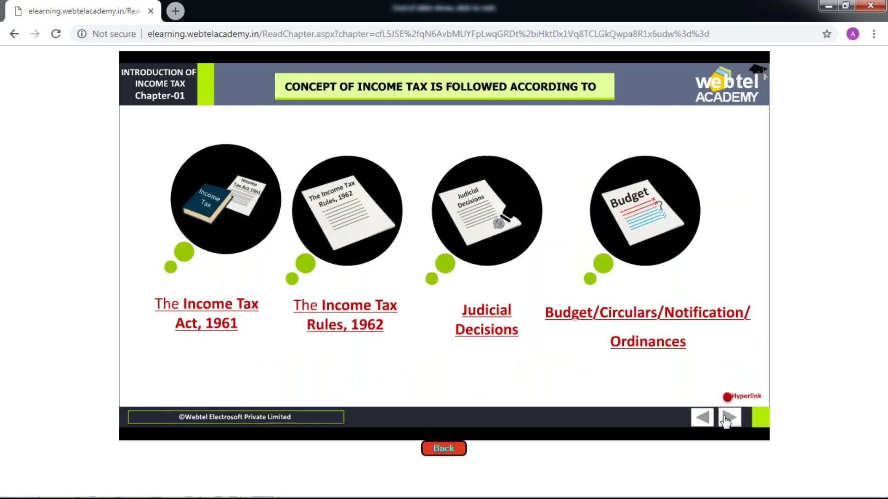
pyautogui.click(729, 417)
pyautogui.click(727, 419)
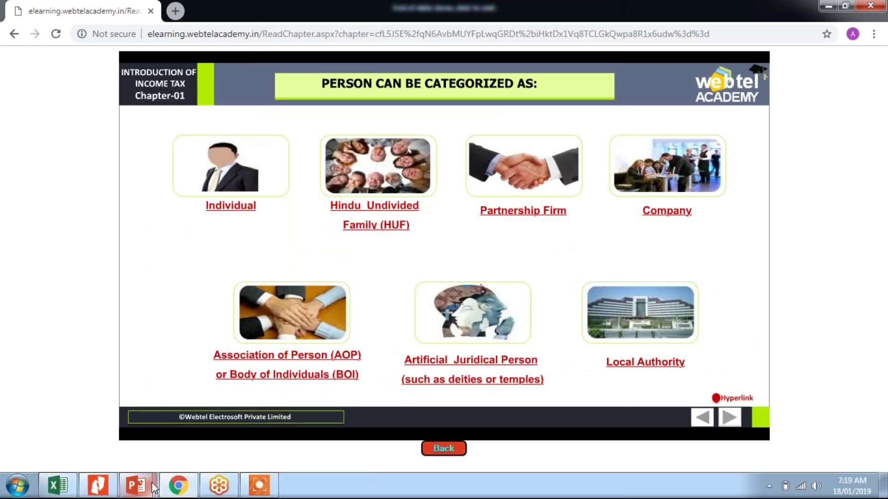
pyautogui.click(153, 486)
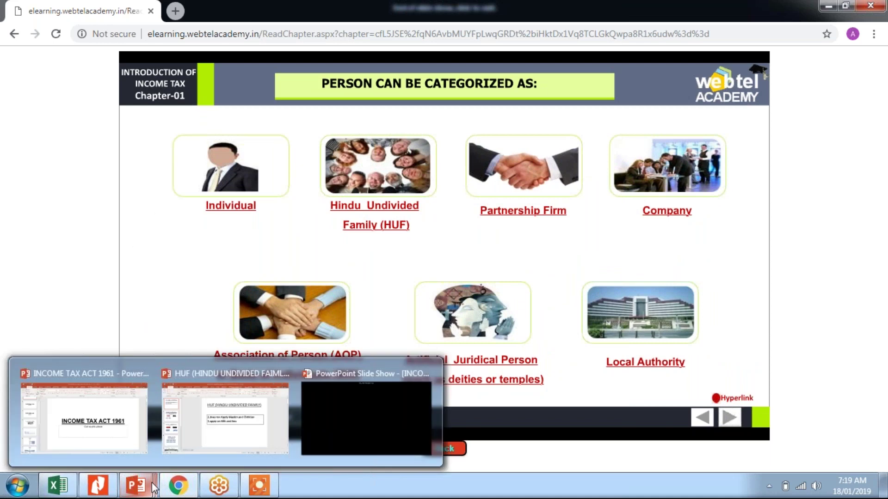
pyautogui.click(199, 451)
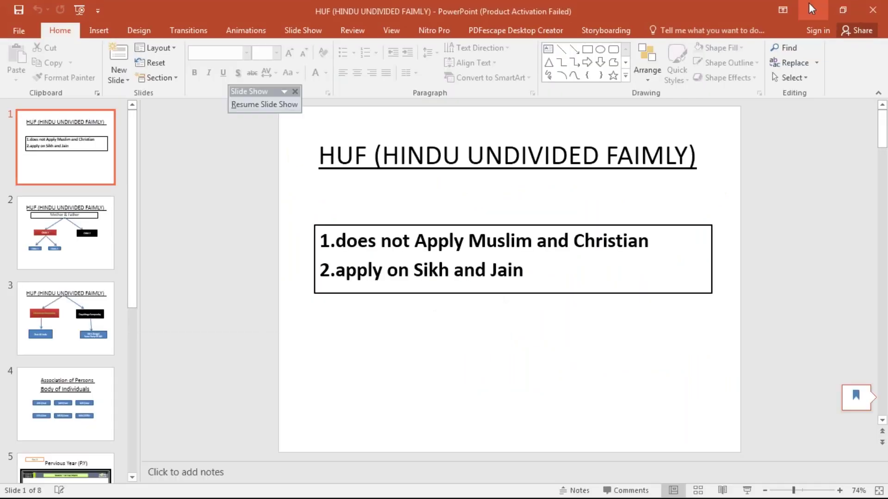
pyautogui.click(809, 4)
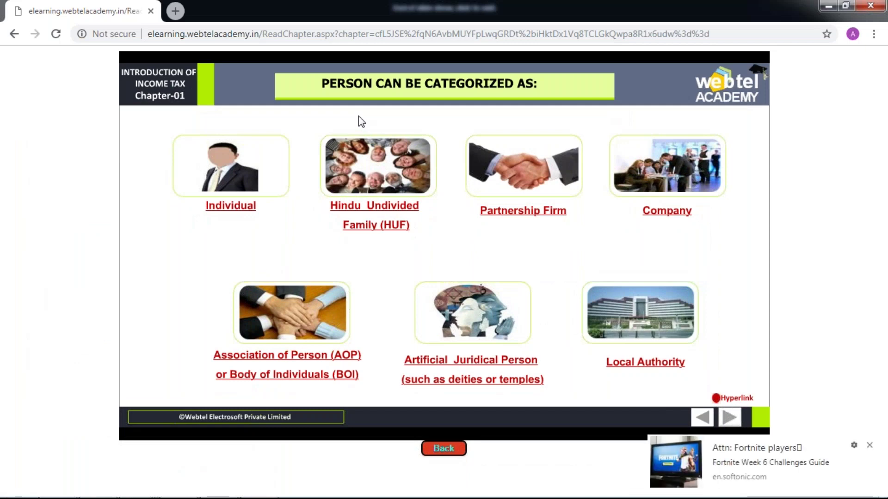
pyautogui.click(869, 445)
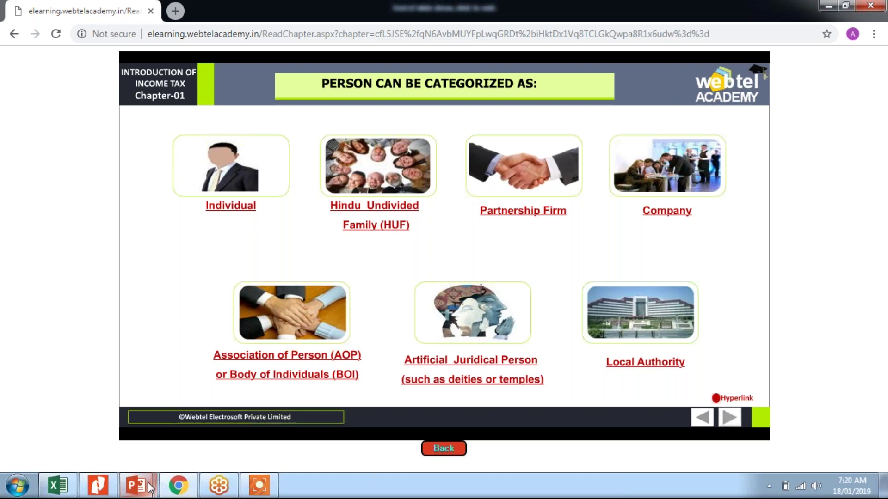
# Bring the HUF (HINDU UNDIVIDED FAIMLY) presentation to the front in PowerPoint.
pyautogui.click(148, 486)
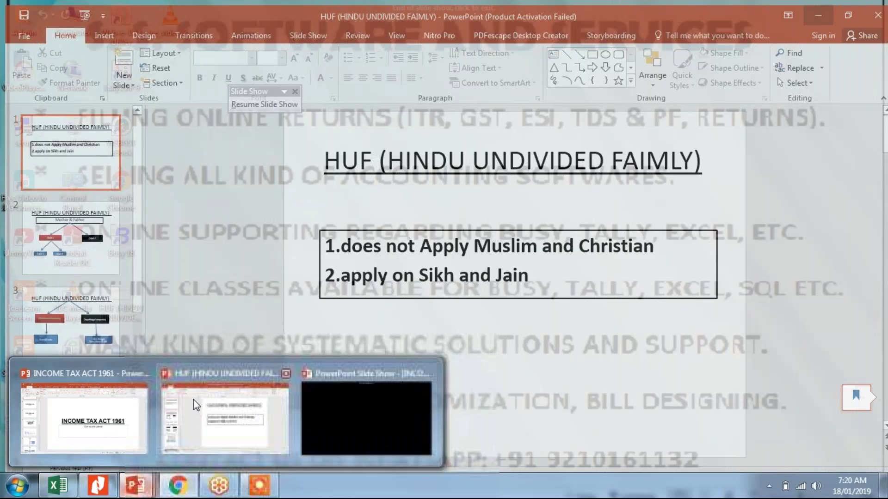
pyautogui.click(193, 400)
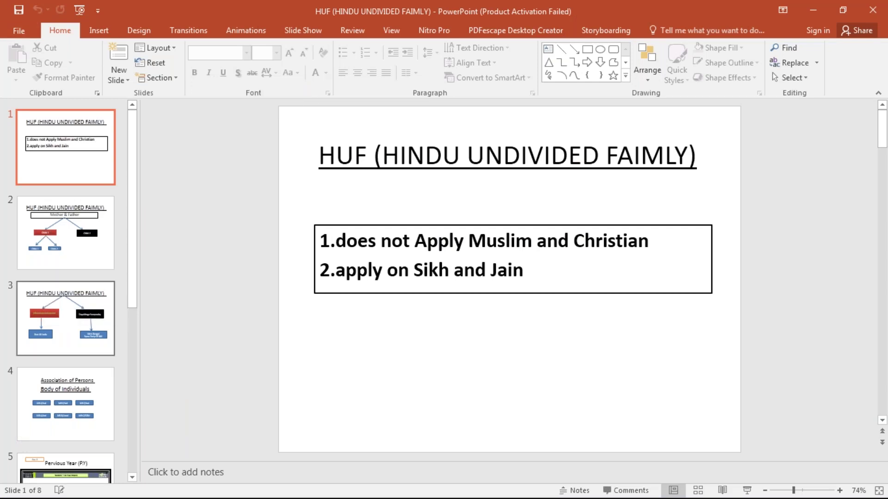
# Play the HUF slide show past the family tree and Sampraday slides to Association of Persons.
pyautogui.press('F5')
pyautogui.press('Right')
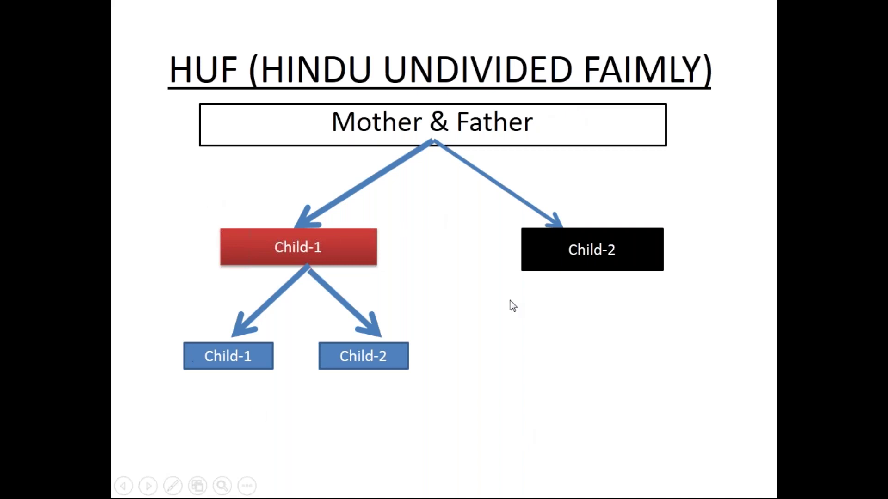
pyautogui.click(417, 181)
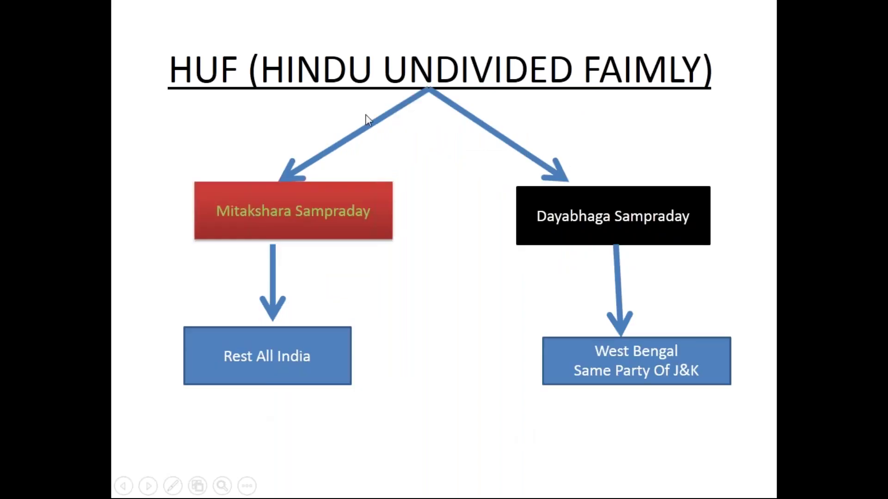
pyautogui.press('Left')
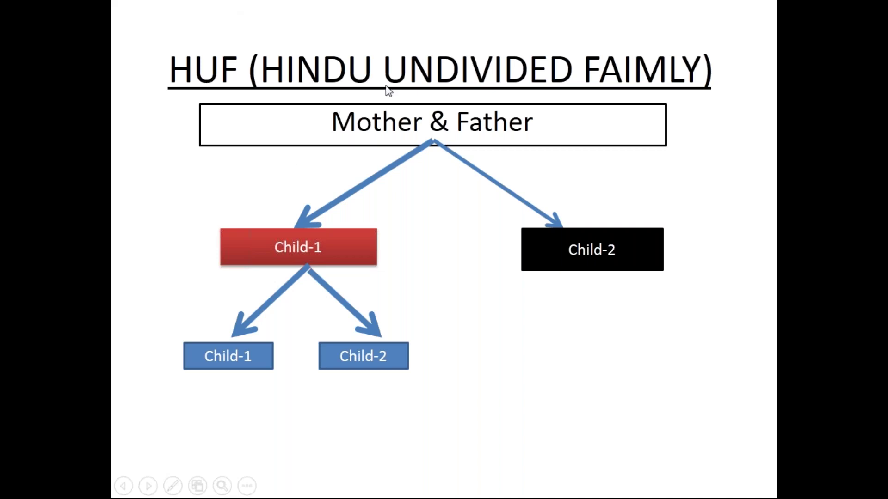
pyautogui.click(334, 5)
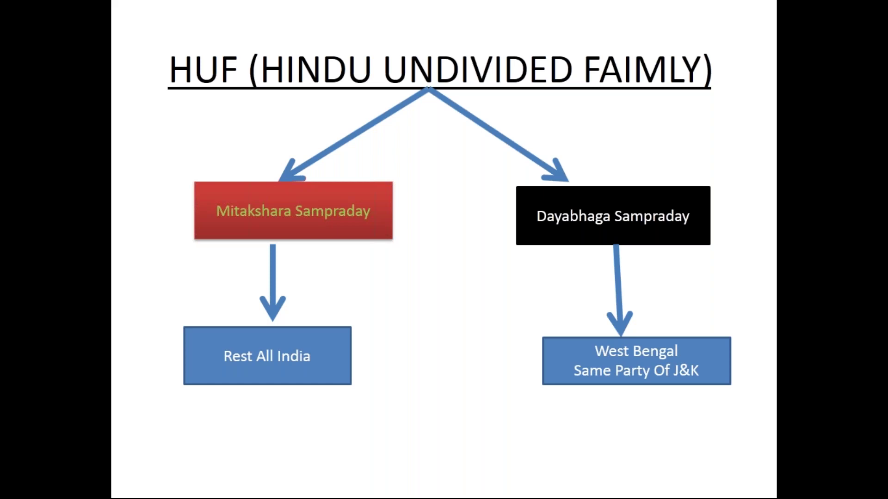
pyautogui.click(280, 209)
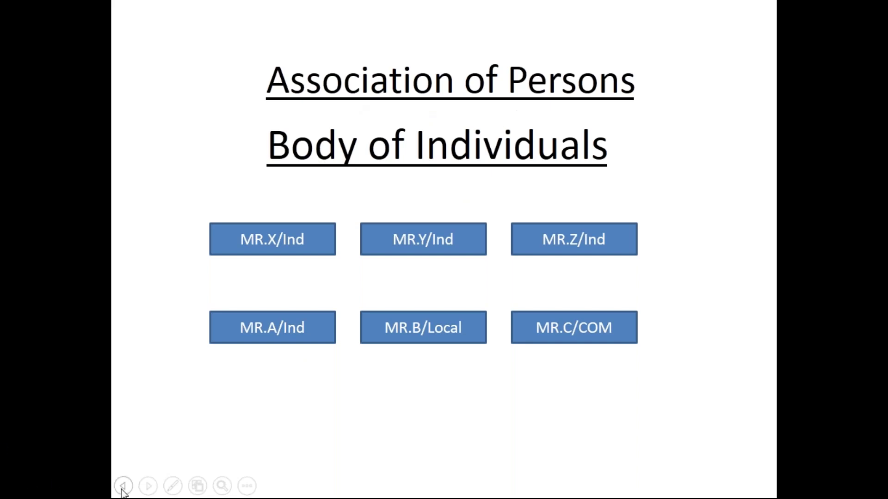
pyautogui.press('super')
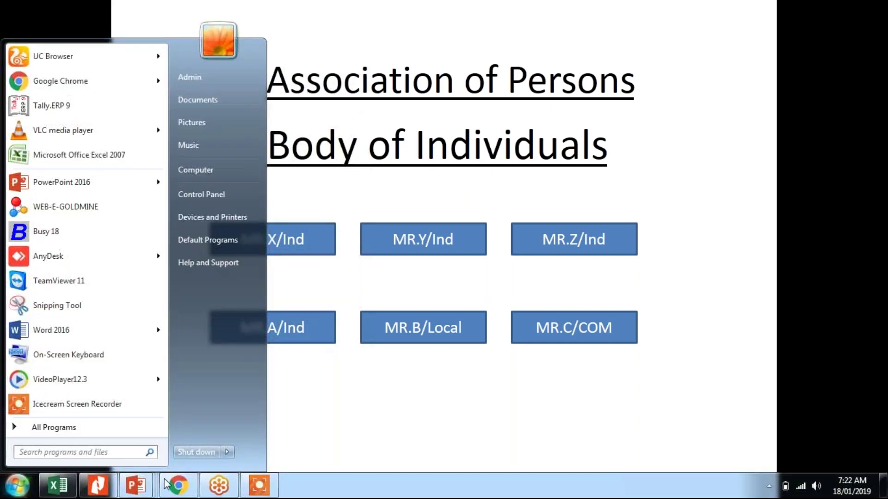
# Bring the Webtel Academy Income Tax Chapter-01 page to the front in the browser.
pyautogui.click(167, 482)
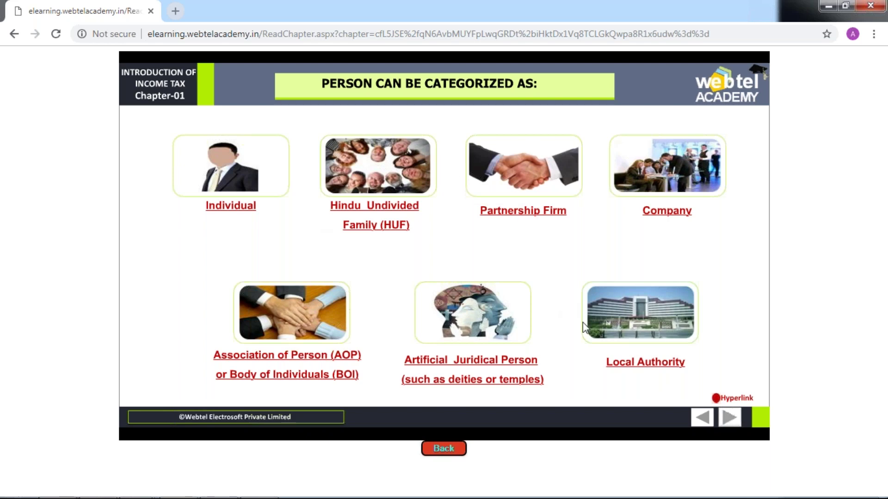
# Advance the chapter to the 'During the year means' slide, then switch to the person-1 workbook.
pyautogui.click(729, 419)
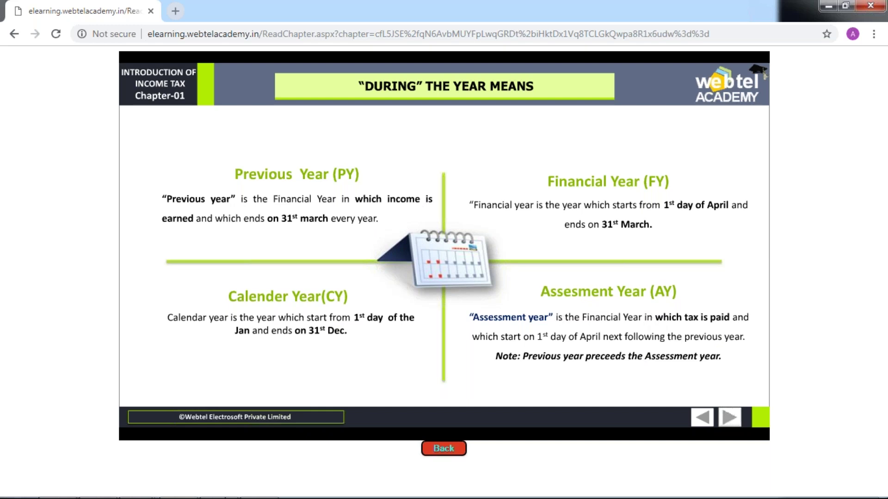
pyautogui.moveTo(239, 489)
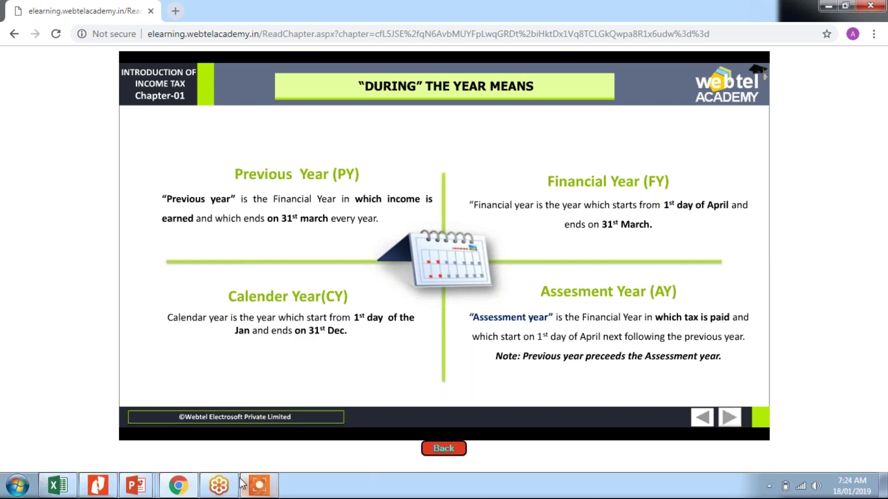
pyautogui.click(261, 487)
# Create a new blank workbook, Book1, and select a cell on its sheet.
pyautogui.write('n')
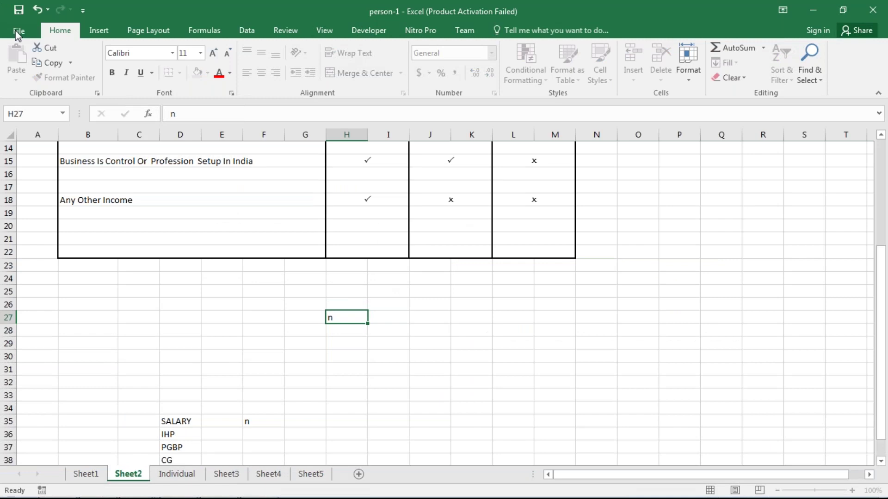
pyautogui.click(19, 31)
pyautogui.click(28, 89)
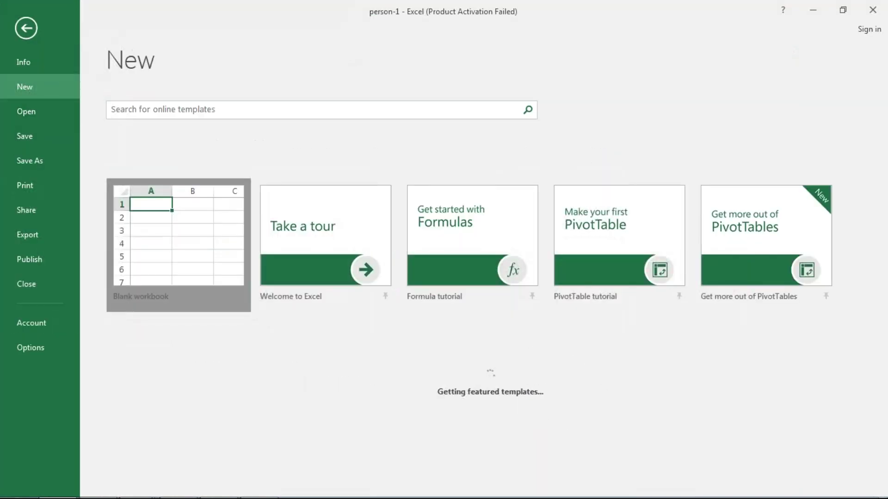
pyautogui.click(179, 245)
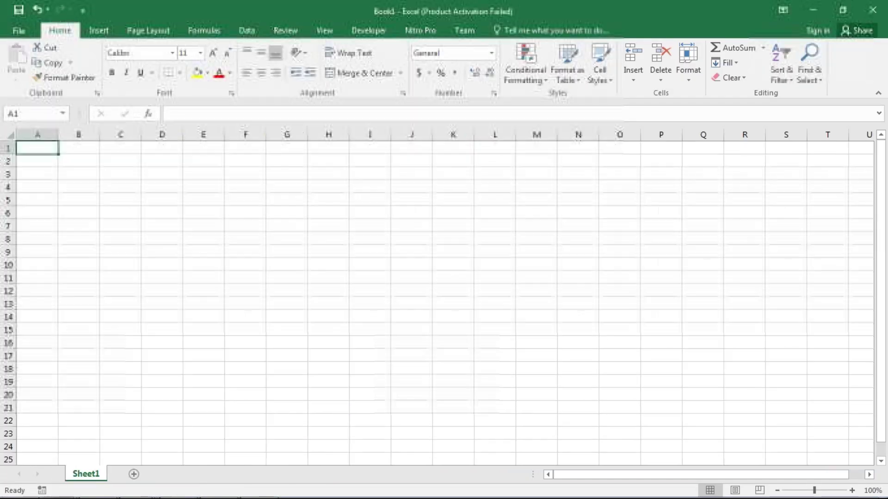
pyautogui.click(203, 225)
pyautogui.scroll(-1, 206, 218)
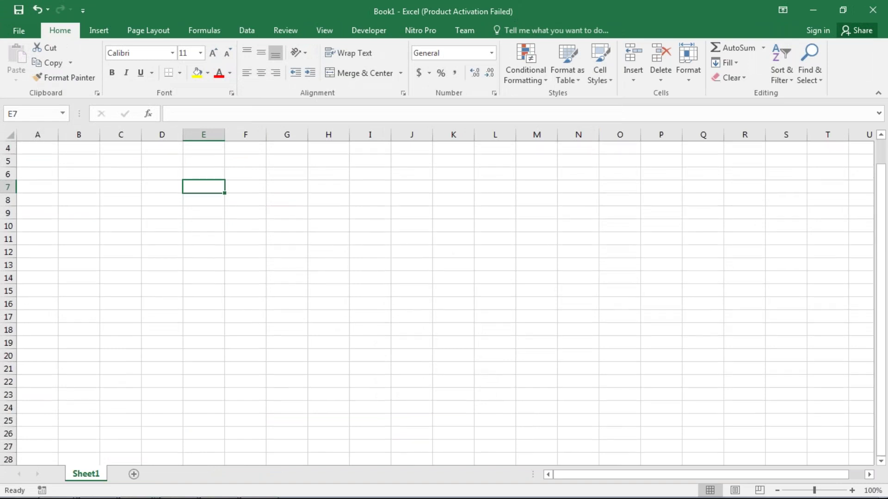
pyautogui.scroll(1, 207, 218)
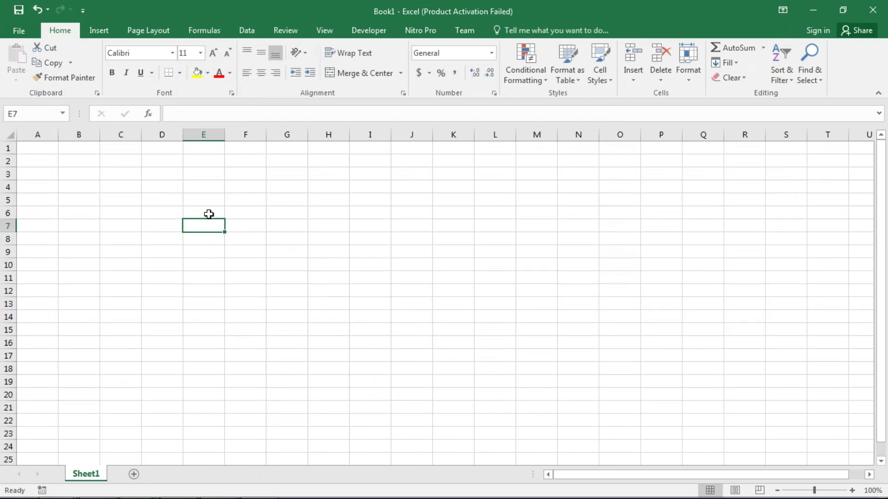
pyautogui.click(272, 209)
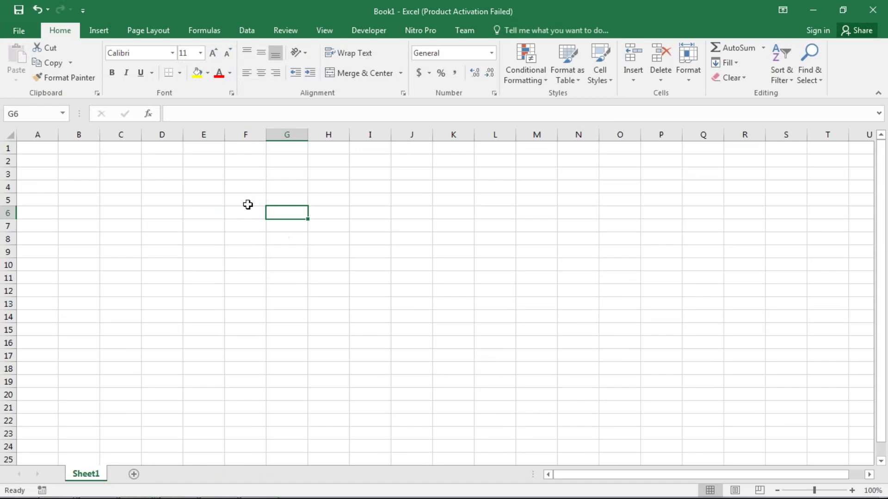
# Zoom the empty Book1 sheet to a custom 150% magnification.
pyautogui.click(325, 30)
pyautogui.click(263, 60)
pyautogui.click(453, 241)
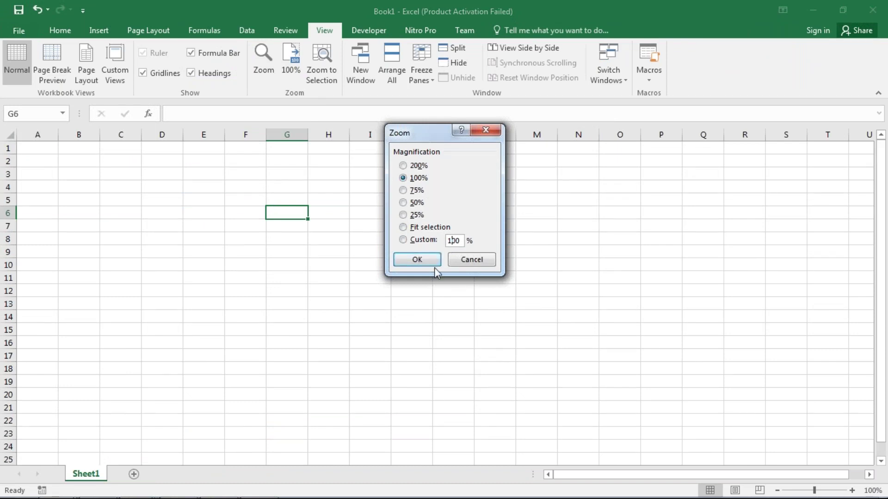
pyautogui.press('BackSpace')
pyautogui.press('Tab')
pyautogui.press('Return')
pyautogui.click(199, 245)
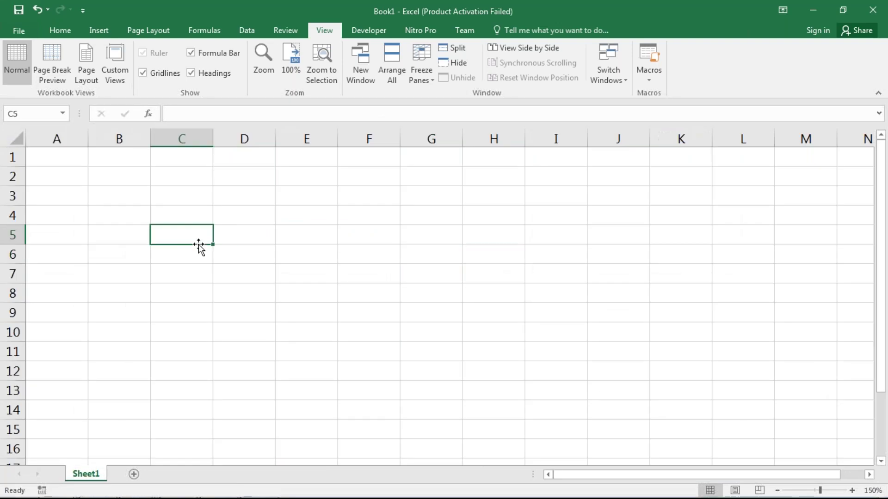
# Enter F.Y, 18-19 and 200000 across row 5 (C5:E5).
pyautogui.press('F2')
pyautogui.write('F.Y')
pyautogui.press('Return')
pyautogui.press('Up')
pyautogui.write('19')
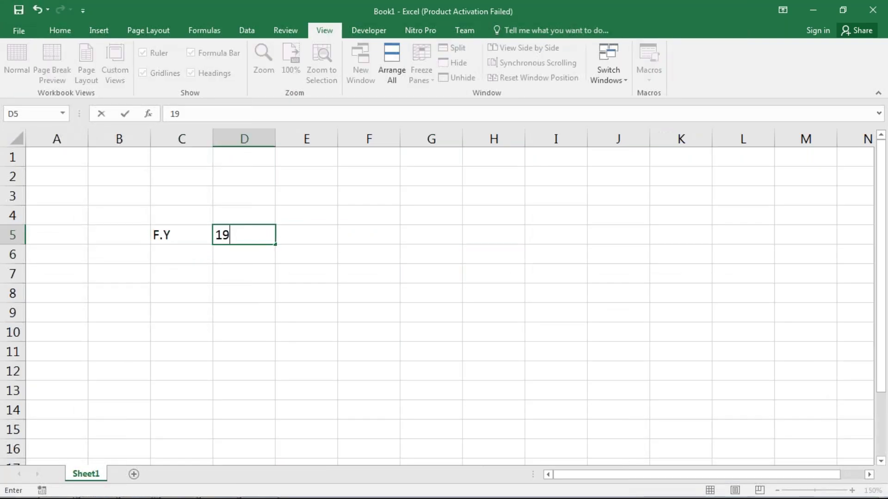
pyautogui.press('BackSpace')
pyautogui.press('BackSpace')
pyautogui.write('18-19')
pyautogui.hotkey('ctrl', 'Return')
pyautogui.click(307, 235)
pyautogui.write('200000')
pyautogui.press('Return')
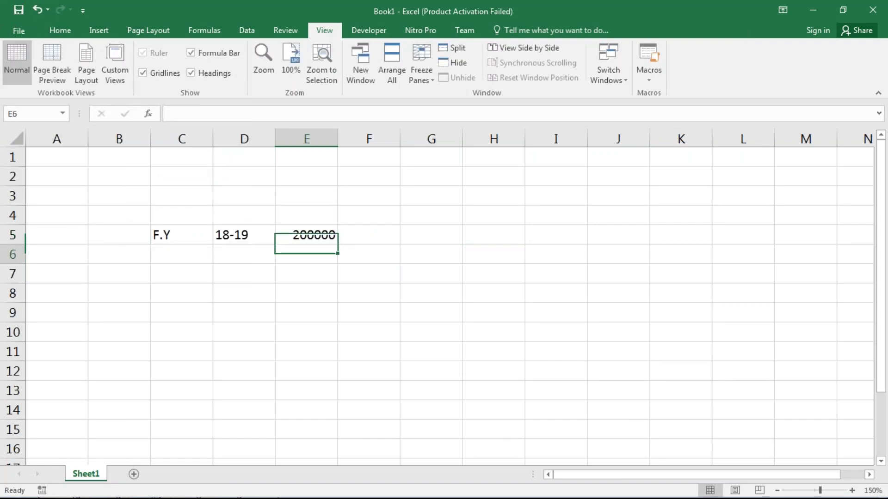
# Enter A.Y in C6, correcting S.Y, and 19-20 in D6.
pyautogui.press('Left')
pyautogui.press('Left')
pyautogui.write('S')
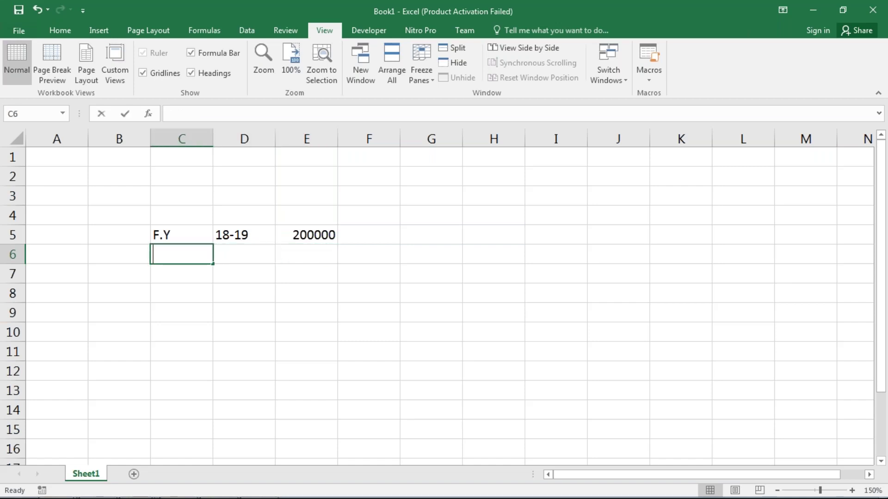
pyautogui.write('.Y')
pyautogui.press('Return')
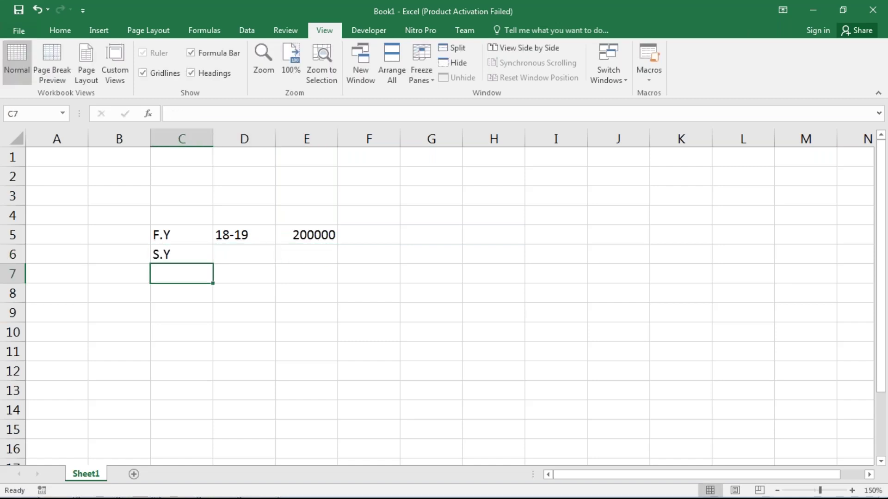
pyautogui.click(181, 254)
pyautogui.write('A.Y')
pyautogui.press('Return')
pyautogui.click(220, 253)
pyautogui.write('19-20')
pyautogui.press('Return')
# Relabel cell C5 from F.Y to P.Y.
pyautogui.press('Up')
pyautogui.press('Right')
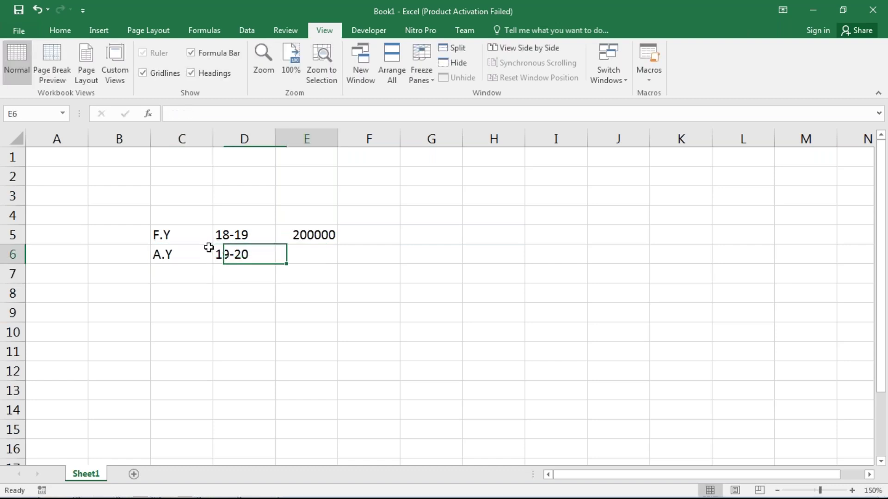
pyautogui.press('Left')
pyautogui.press('Left')
pyautogui.press('Up')
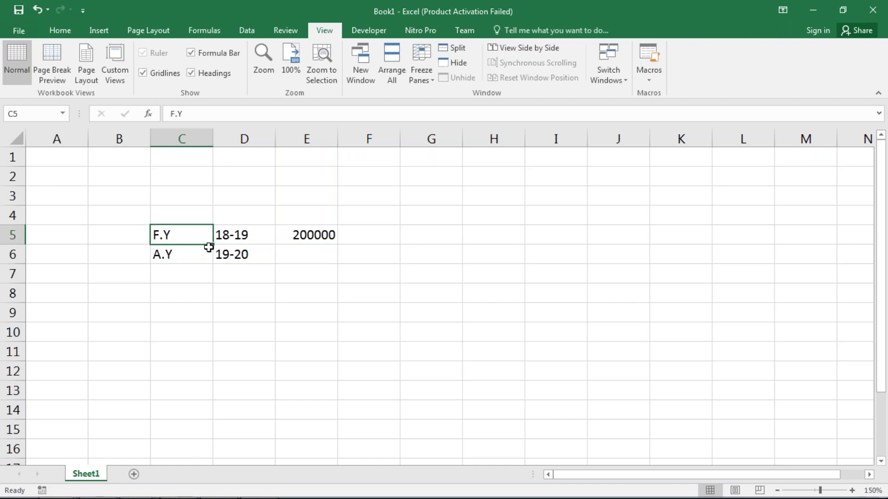
pyautogui.write('P.Y')
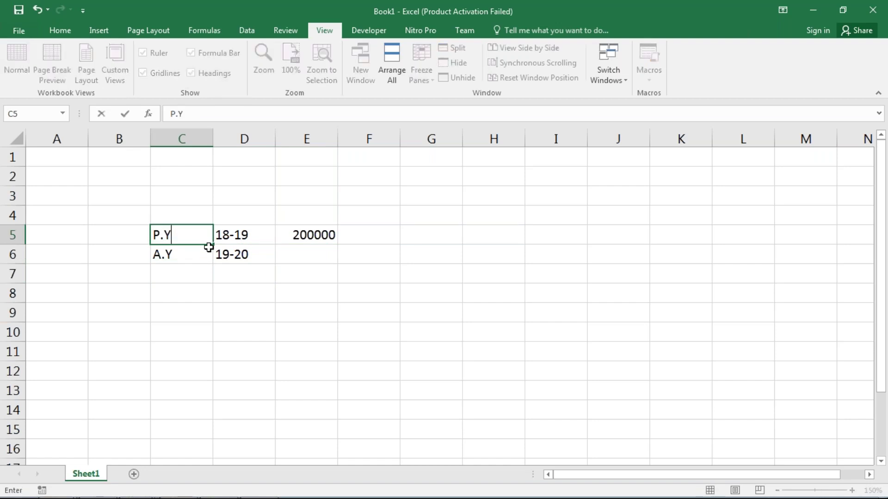
pyautogui.press('Return')
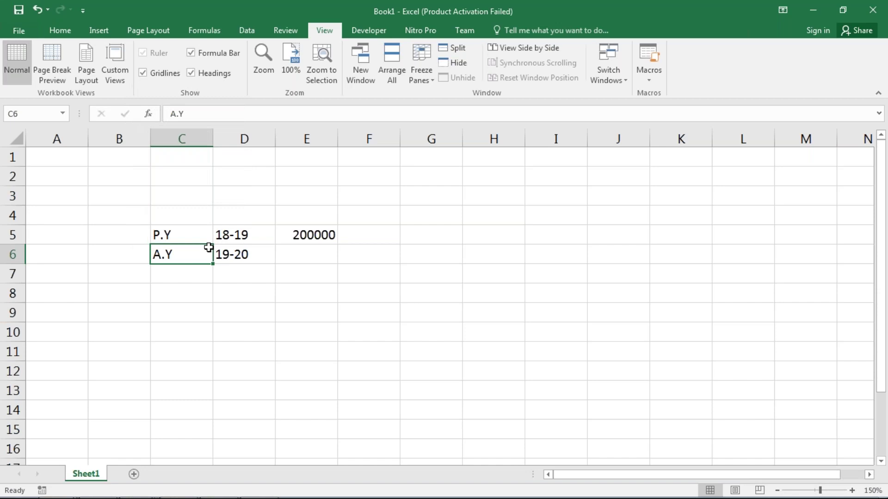
# Add TAX in F6 and P.Y in E6.
pyautogui.press('Up')
pyautogui.press('Right')
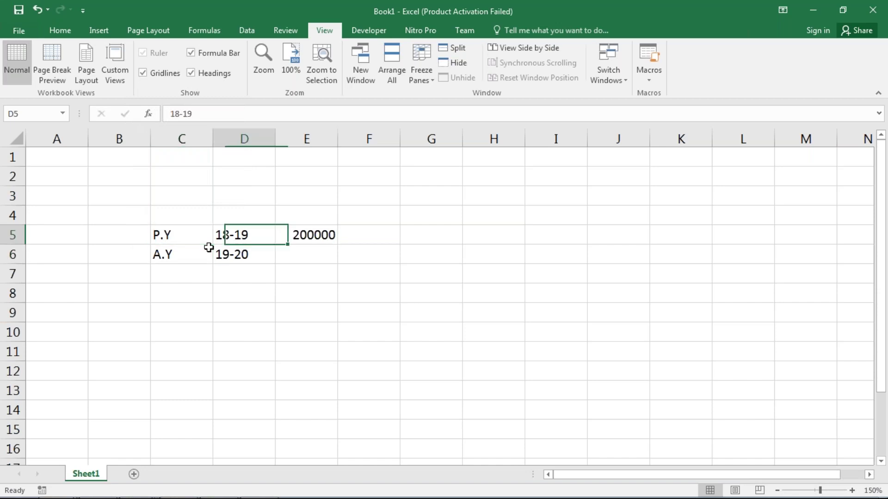
pyautogui.press('Left')
pyautogui.press('Down')
pyautogui.press('Right')
pyautogui.press('Right')
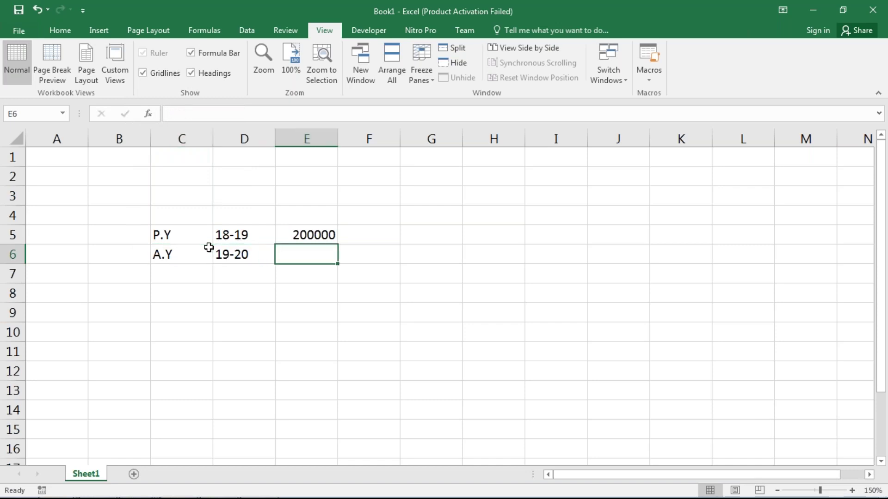
pyautogui.press('Right')
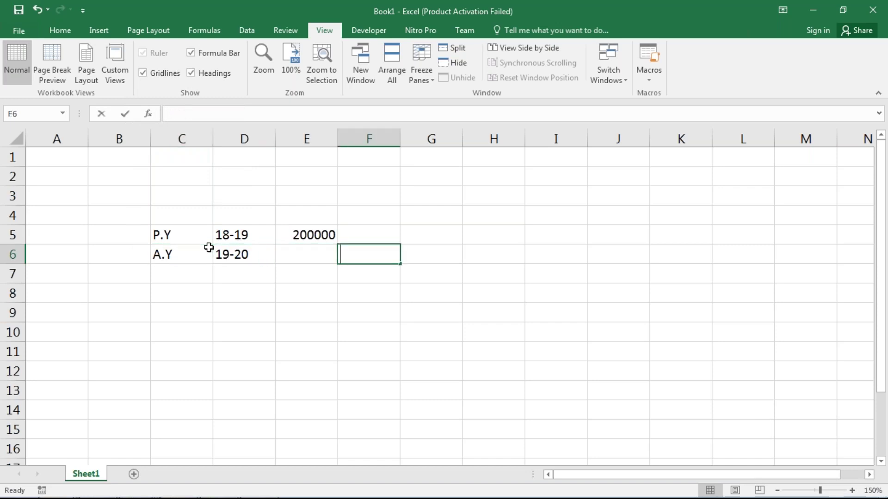
pyautogui.write('TAX')
pyautogui.press('Return')
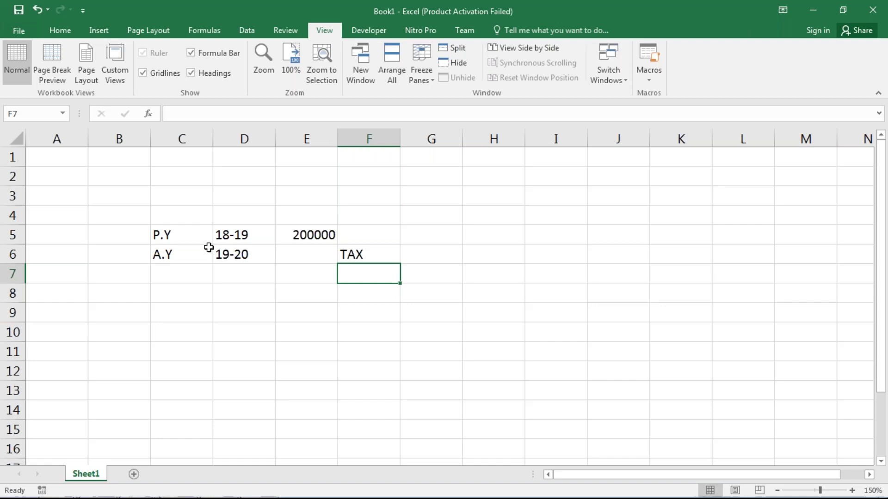
pyautogui.press('Left')
pyautogui.press('Left')
pyautogui.press('Left')
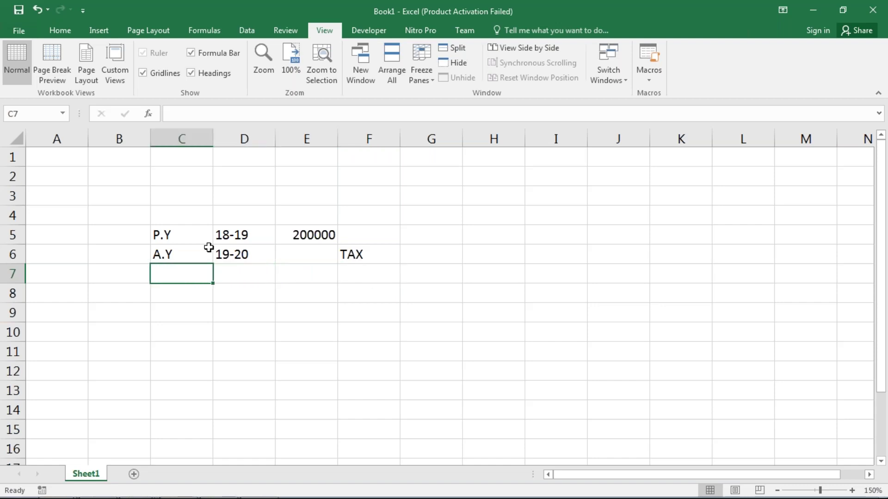
pyautogui.press('Up')
pyautogui.press('Right')
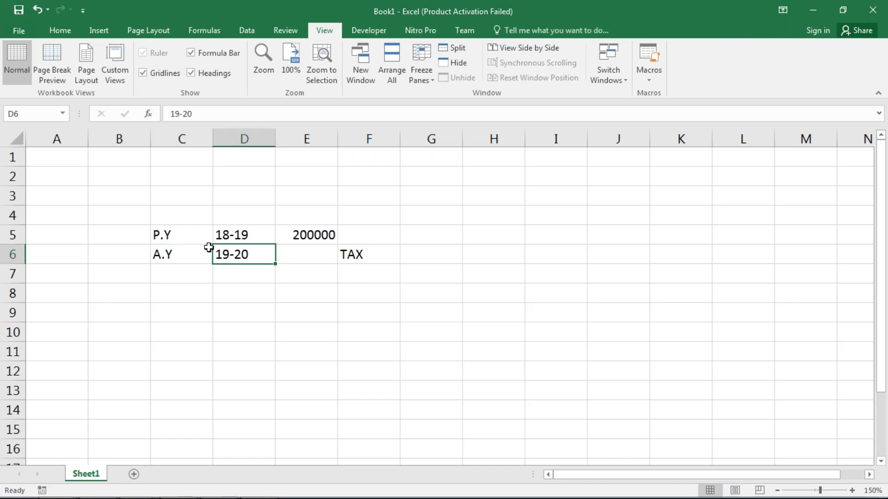
pyautogui.press('Right')
pyautogui.write('P.Y')
pyautogui.press('Down')
# Fill row 7 with A.Y in C7, 20-21 in D7 and TAX in F7.
pyautogui.press('Left')
pyautogui.press('Left')
pyautogui.write('A.Y')
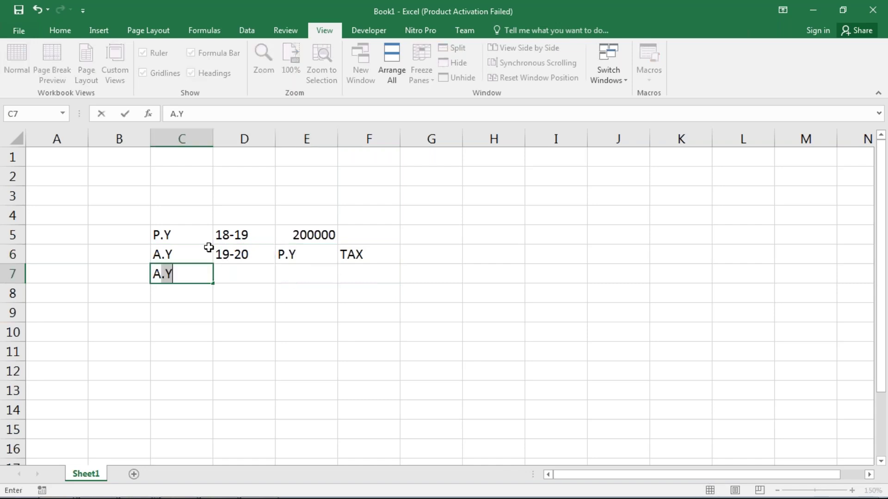
pyautogui.press('Return')
pyautogui.press('Up')
pyautogui.press('Right')
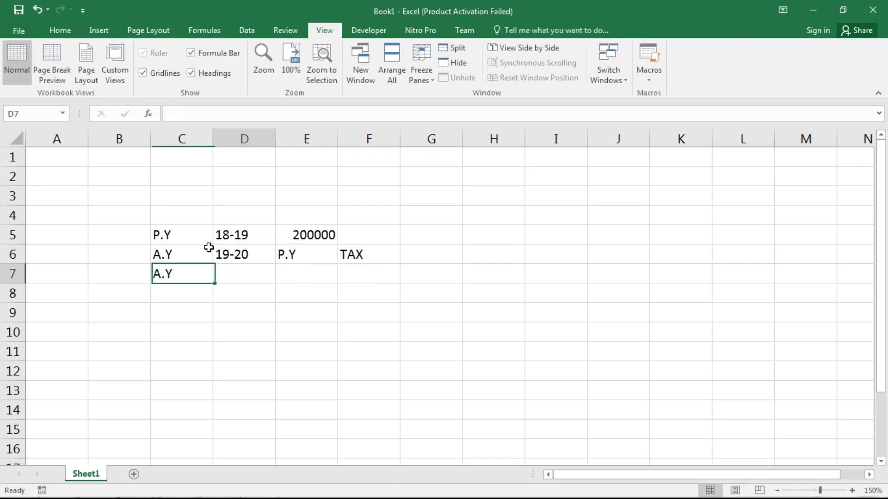
pyautogui.write('20-1')
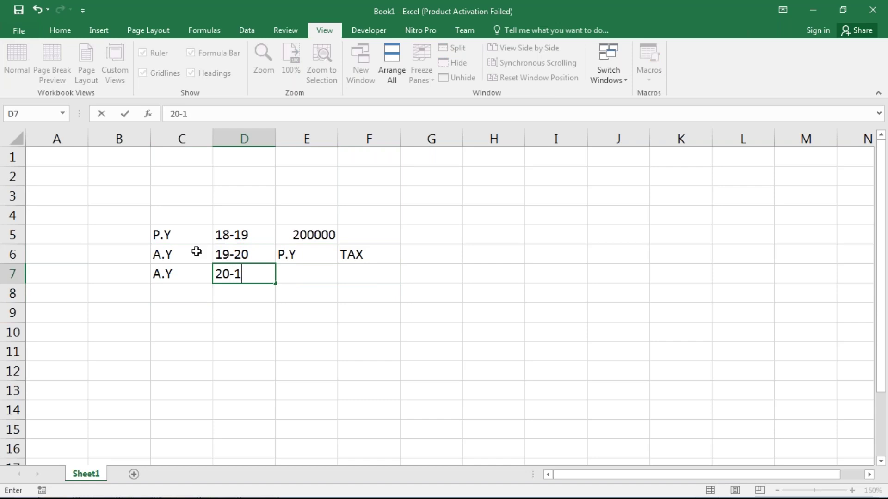
pyautogui.press('BackSpace')
pyautogui.write('21')
pyautogui.press('Return')
pyautogui.press('Up')
pyautogui.press('Right')
pyautogui.press('Right')
pyautogui.write('TAX')
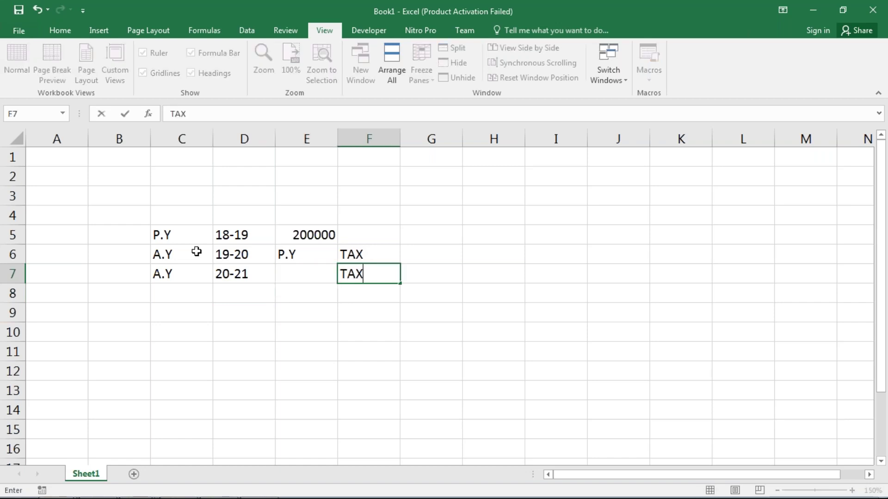
pyautogui.press('Return')
# Put P.Y in E7 and start a third row with A.Y in C8.
pyautogui.press('Left')
pyautogui.press('Left')
pyautogui.press('Left')
pyautogui.press('Up')
pyautogui.press('Right')
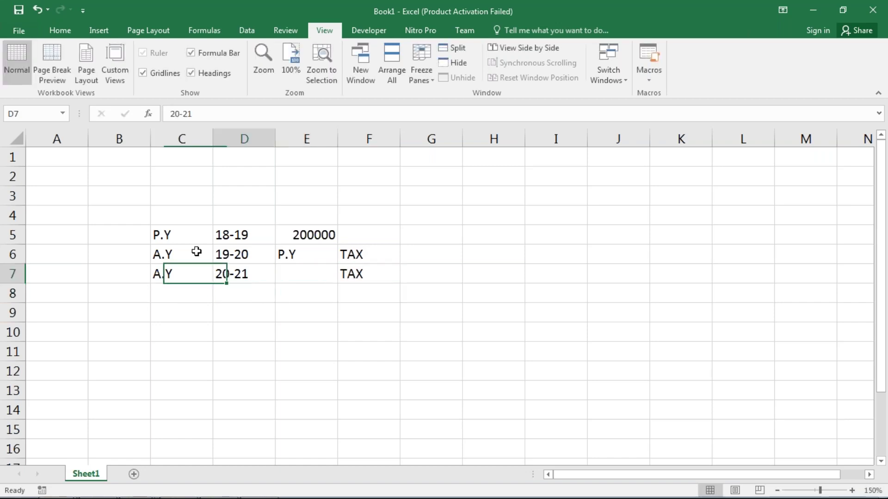
pyautogui.press('Right')
pyautogui.write('P.Y')
pyautogui.press('Return')
pyautogui.press('Left')
pyautogui.press('Left')
pyautogui.write('A.Y')
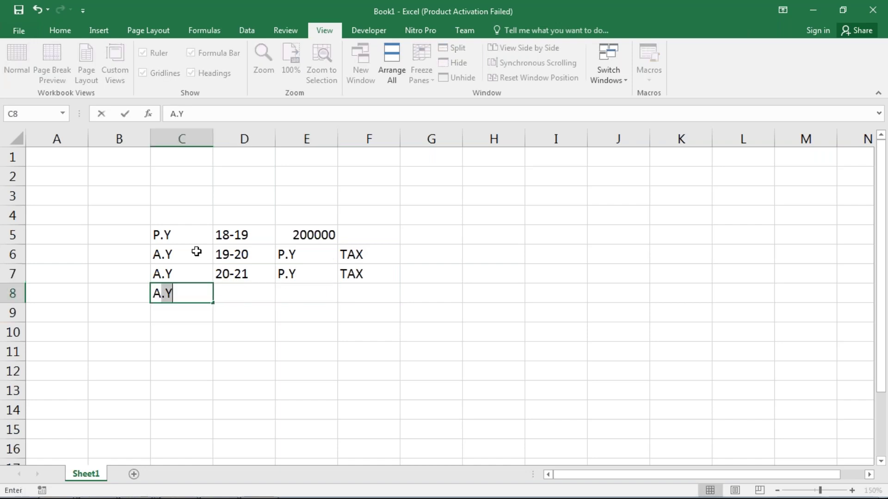
pyautogui.press('Return')
pyautogui.press('Up')
pyautogui.press('Right')
# Enter 21-20 in D8, then bring the Webtel Academy lesson in Chrome forward.
pyautogui.write('2')
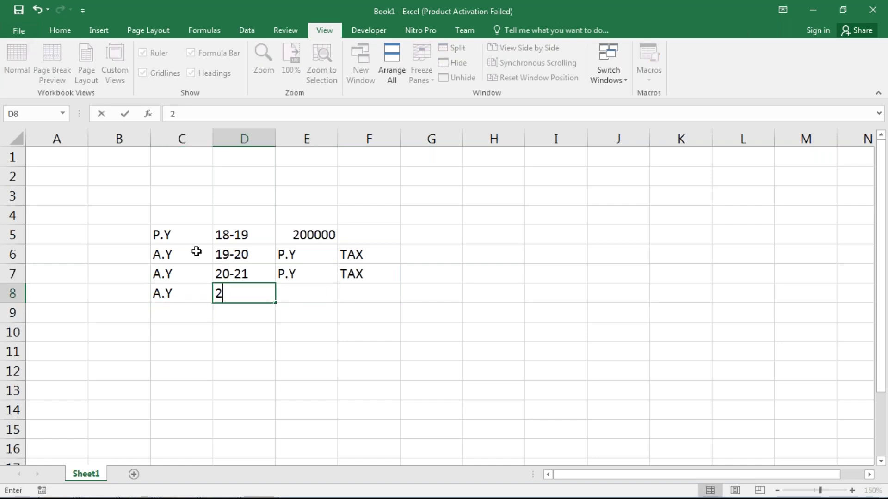
pyautogui.write('1-20')
pyautogui.press('Return')
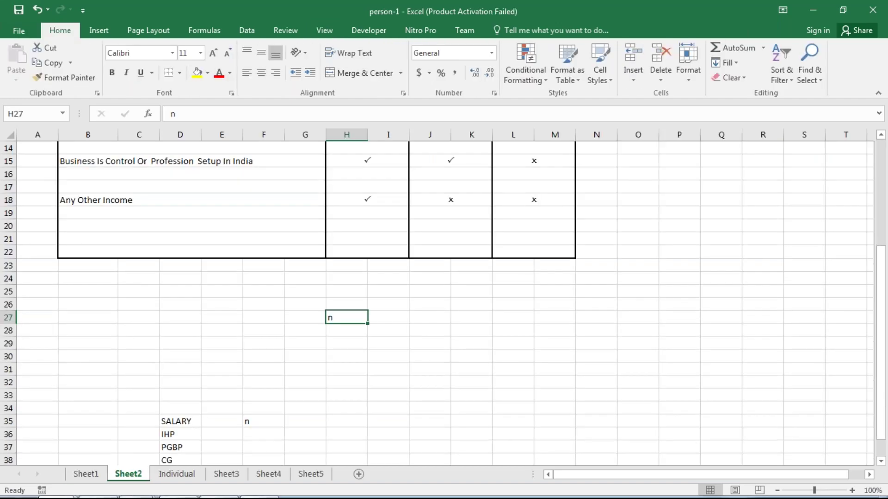
pyautogui.click(175, 494)
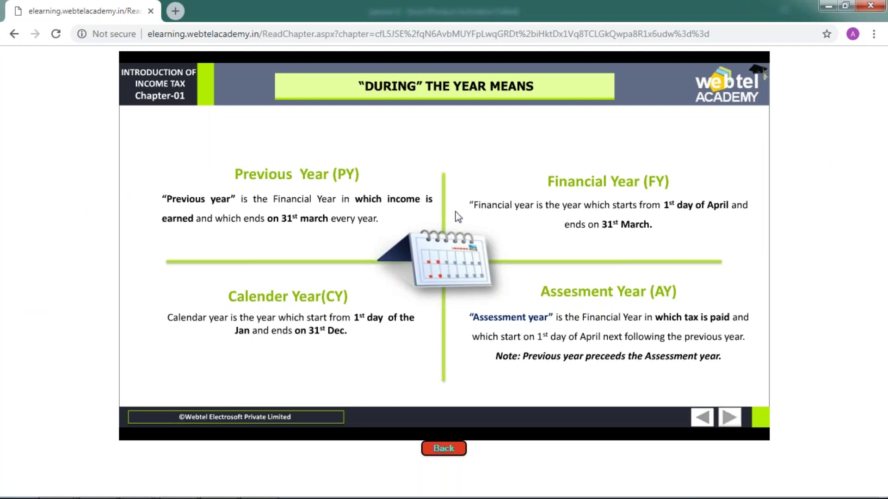
# Advance the lesson to the Heads of Income slide.
pyautogui.click(724, 420)
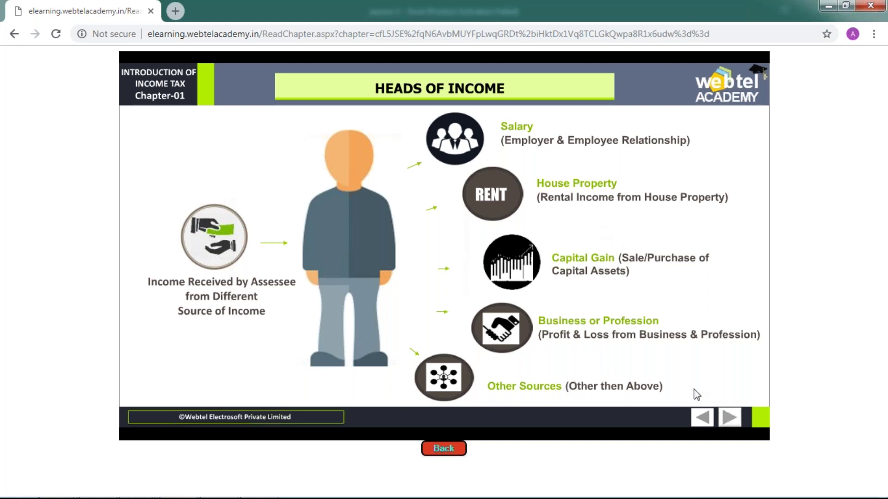
# Step through Computation Process and the tax liability table to the Manual Tax Calculation slide.
pyautogui.click(736, 421)
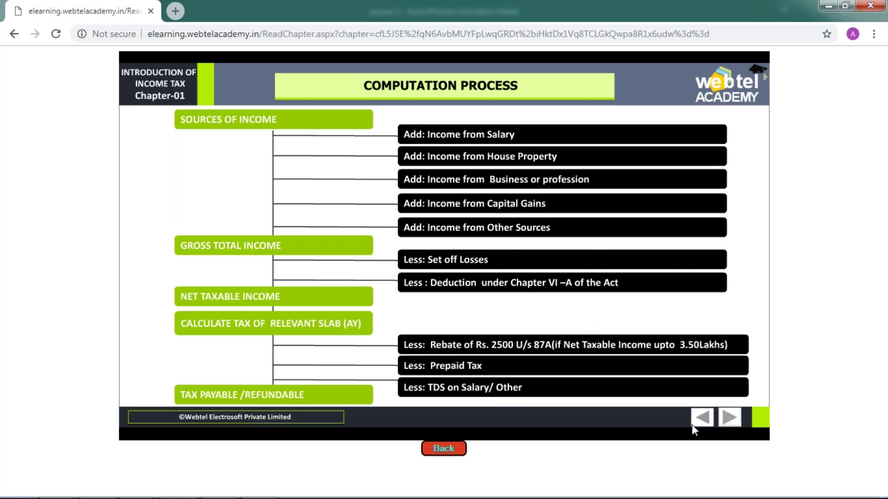
pyautogui.click(725, 424)
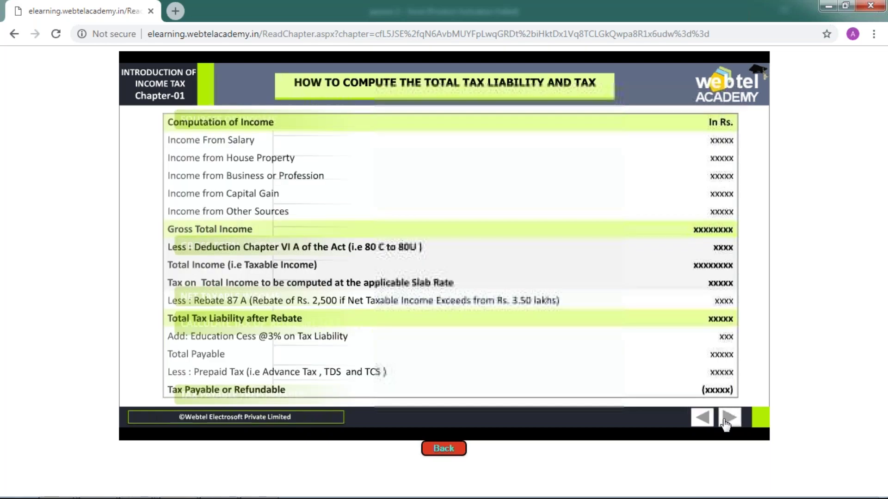
pyautogui.click(726, 424)
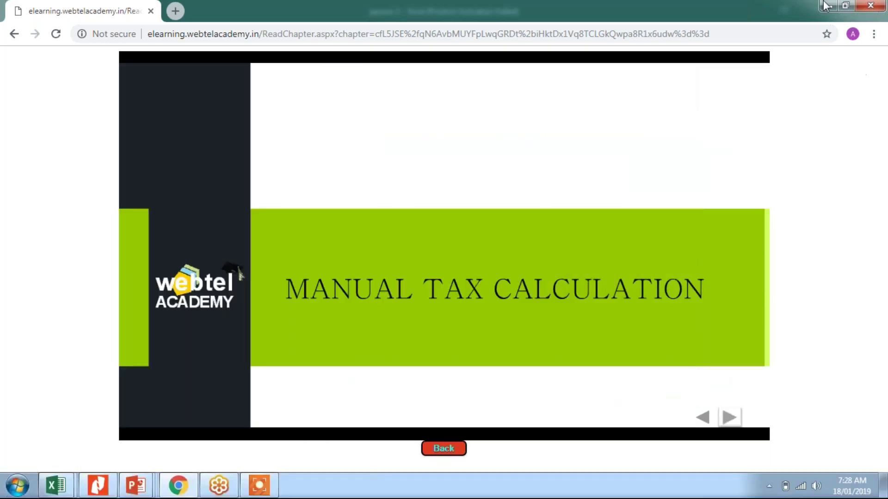
# Return to Excel and review the Sec-5 title and In India heading formatting.
pyautogui.click(825, 5)
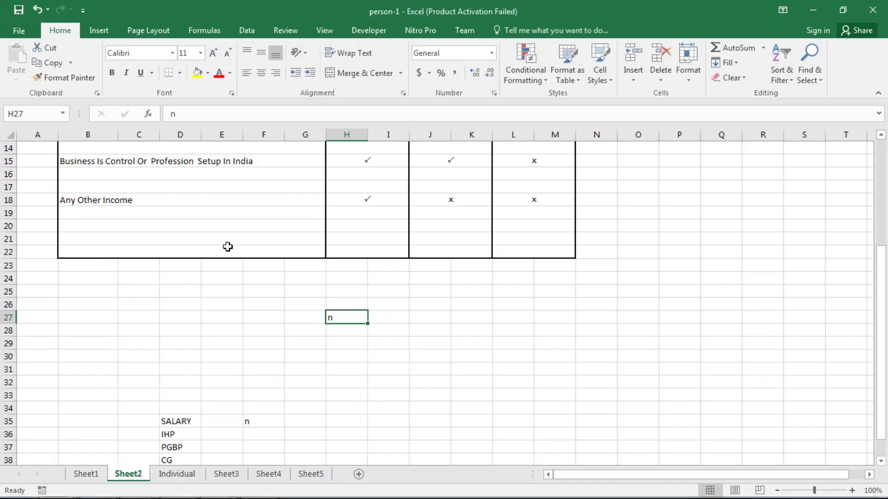
pyautogui.scroll(3, 238, 231)
pyautogui.scroll(1, 242, 216)
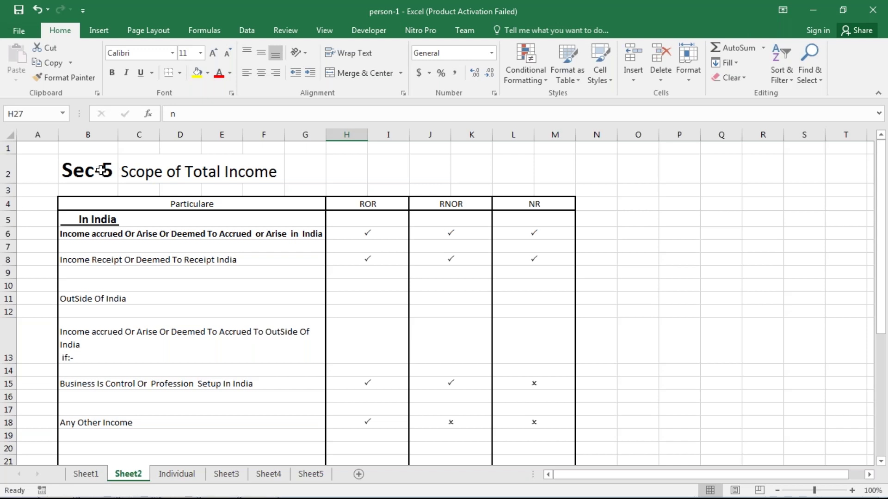
pyautogui.moveTo(102, 170); pyautogui.dragTo(326, 158)
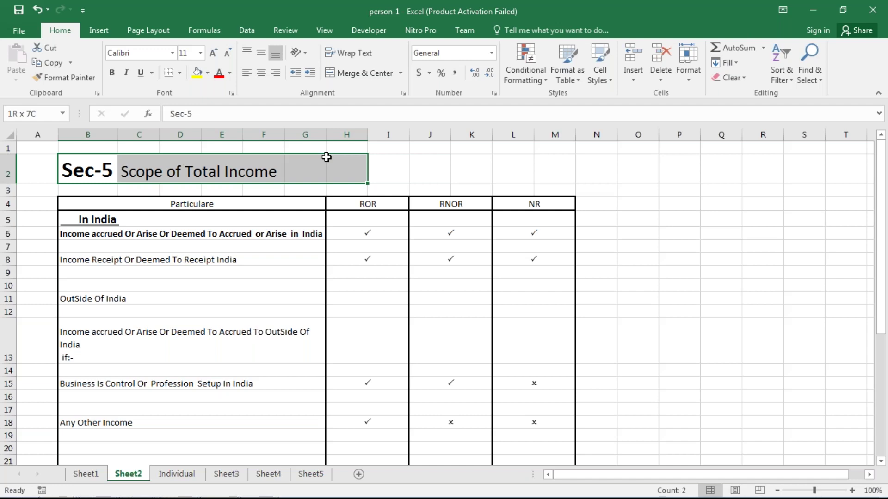
pyautogui.click(180, 273)
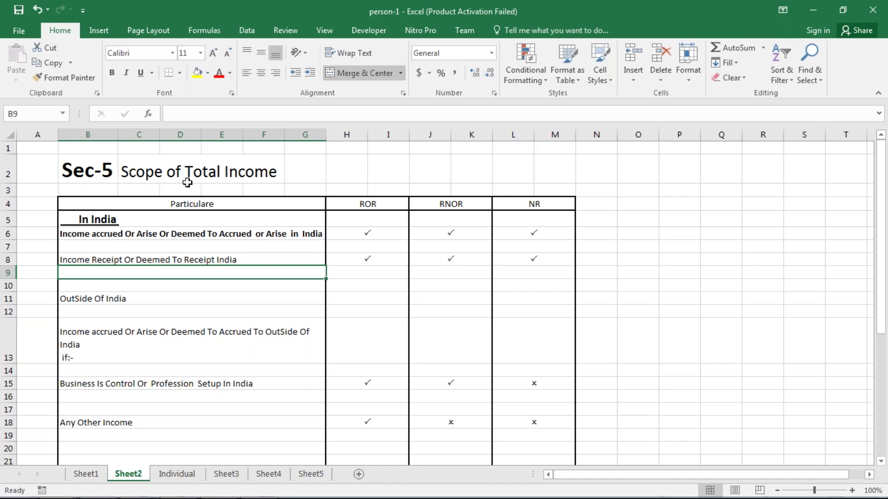
pyautogui.click(88, 217)
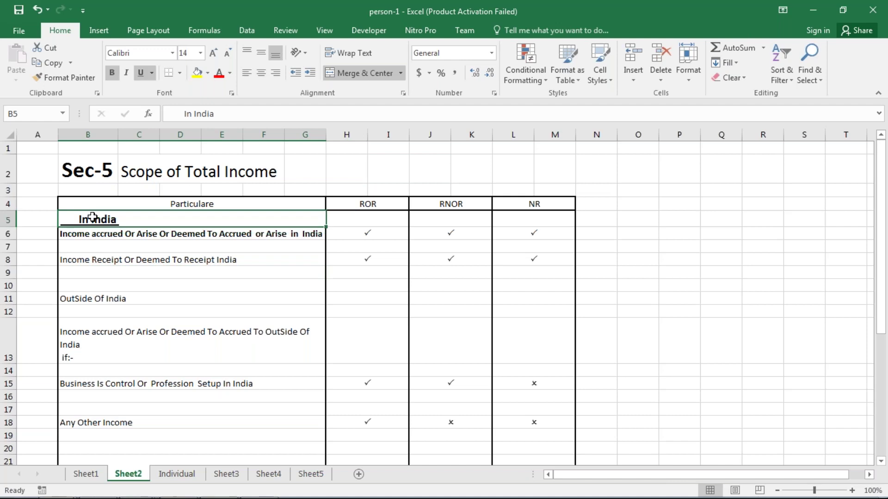
# Make the OutSide Of India heading bold at font size 16.
pyautogui.click(77, 298)
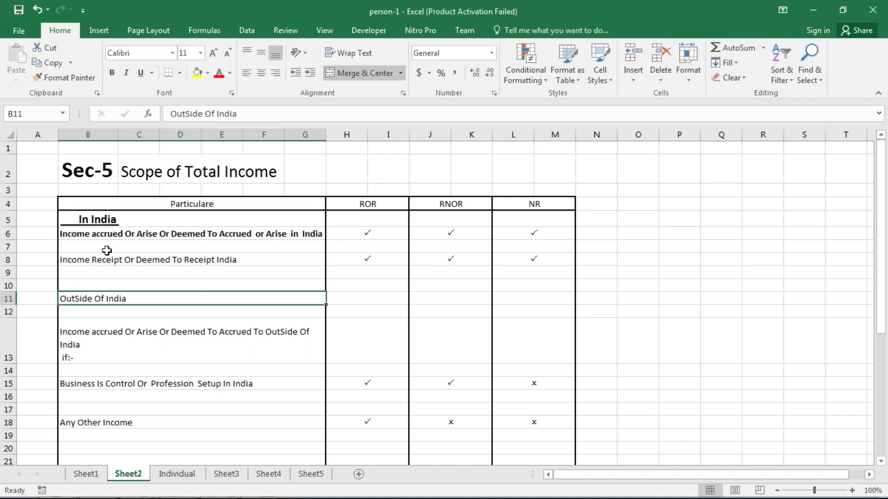
pyautogui.click(112, 72)
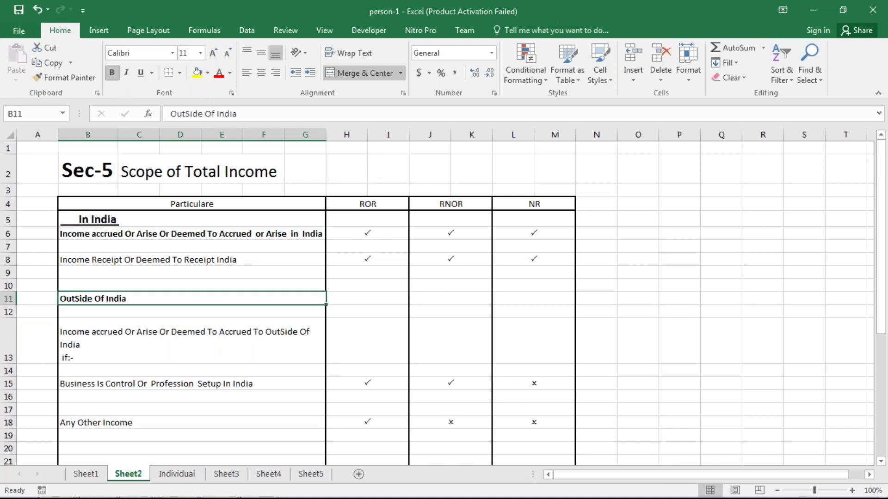
pyautogui.click(200, 53)
pyautogui.click(185, 142)
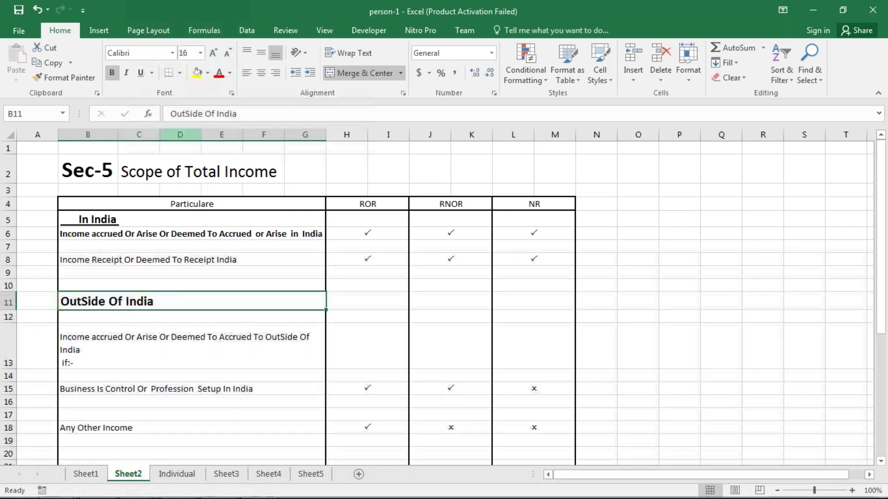
pyautogui.click(159, 246)
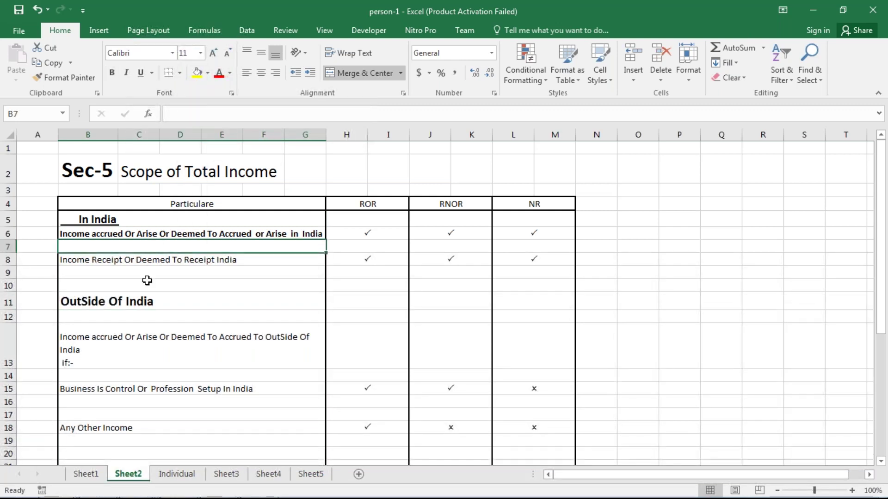
pyautogui.click(133, 304)
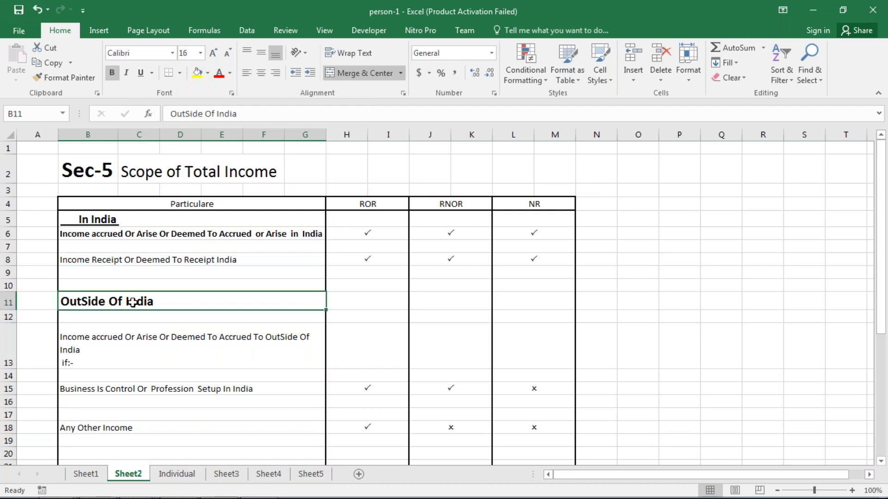
# Select the ROR and NR columns and the ticks in row 6 to review them.
pyautogui.scroll(-2, 131, 295)
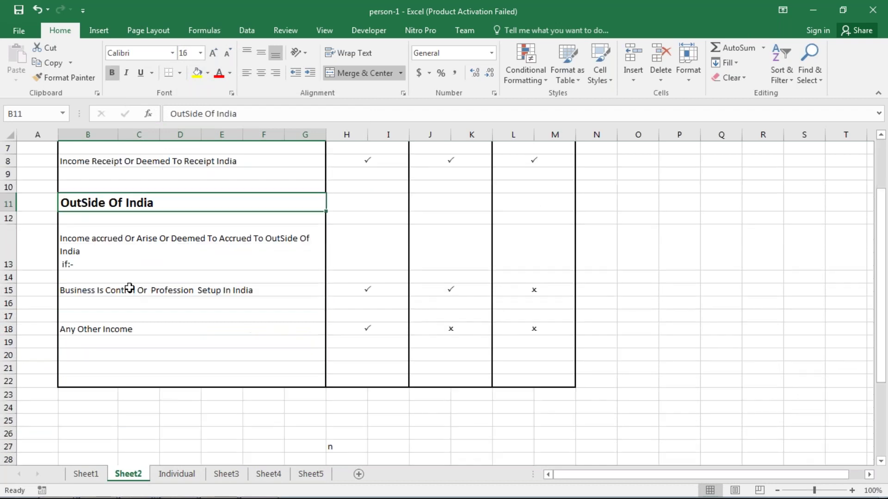
pyautogui.scroll(2, 130, 287)
pyautogui.moveTo(386, 205); pyautogui.dragTo(372, 260)
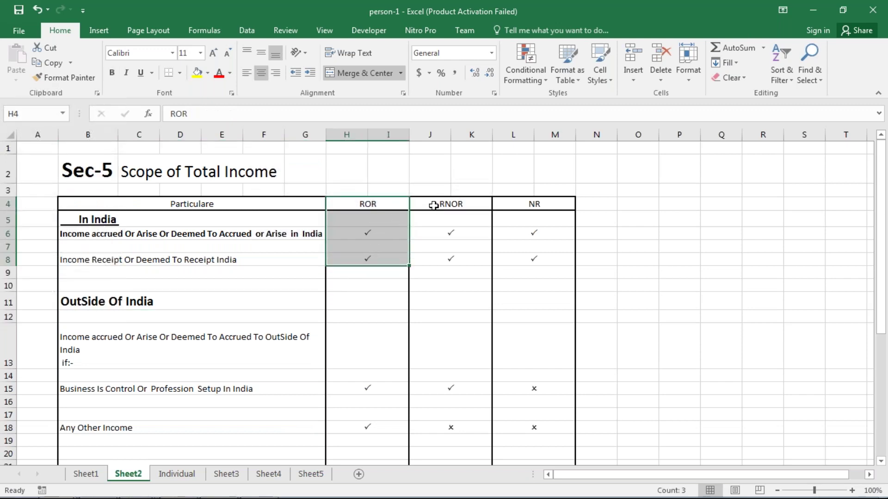
pyautogui.click(543, 208)
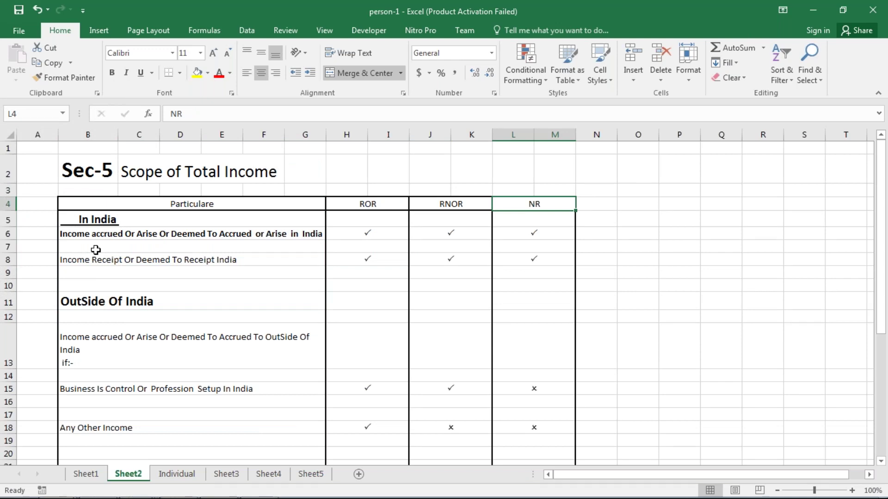
pyautogui.click(75, 236)
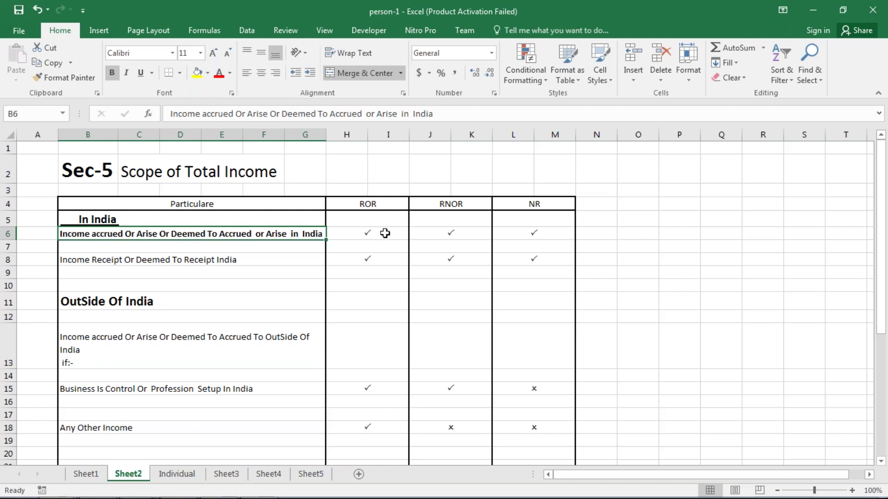
pyautogui.moveTo(383, 232); pyautogui.dragTo(545, 231)
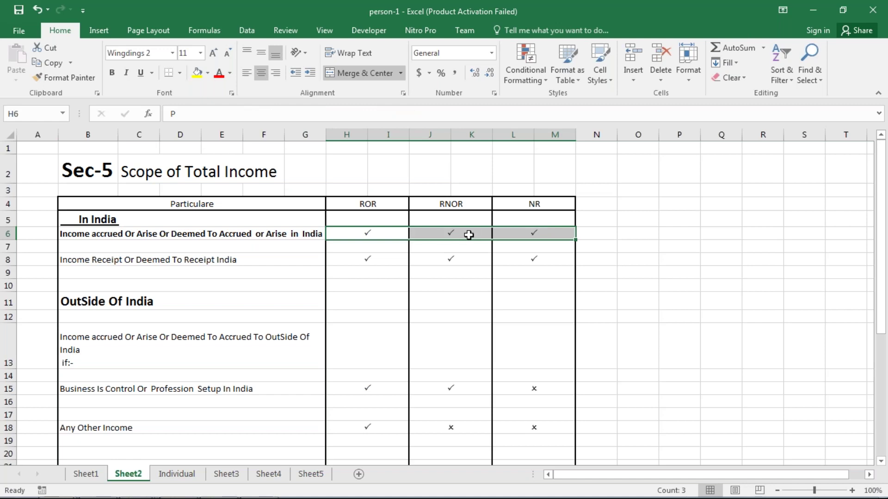
pyautogui.scroll(-2, 236, 210)
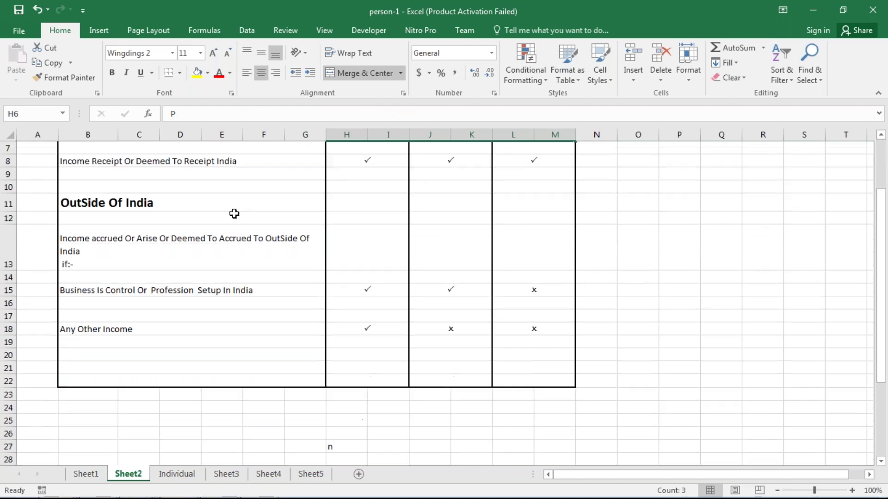
pyautogui.scroll(1, 236, 210)
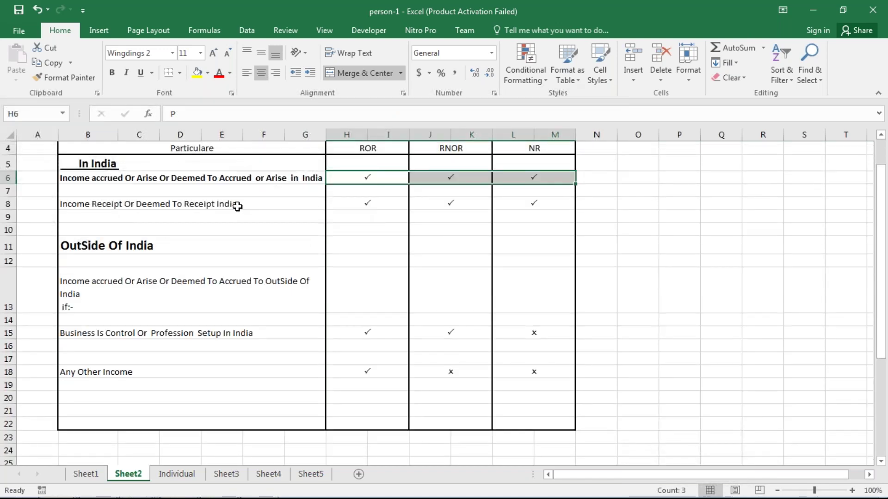
# Add the label SEC-7 in cell B24 below the table.
pyautogui.click(98, 441)
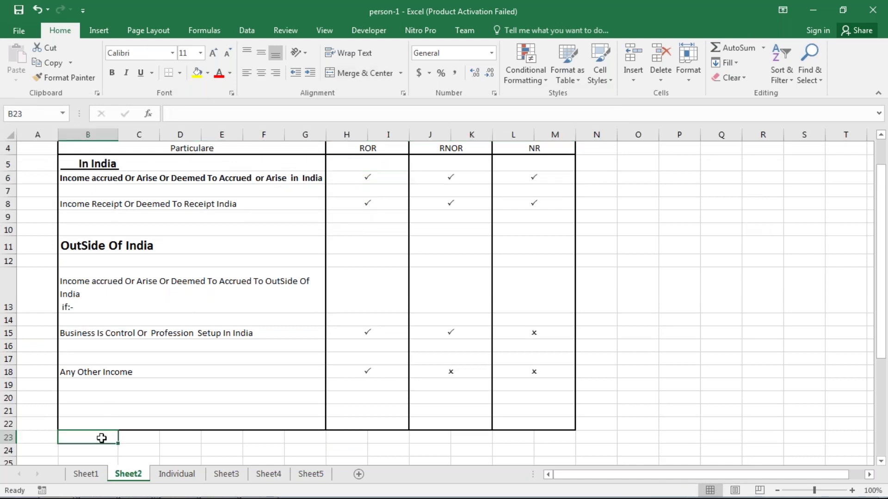
pyautogui.scroll(-2, 100, 430)
pyautogui.click(75, 369)
pyautogui.write('SEC-7')
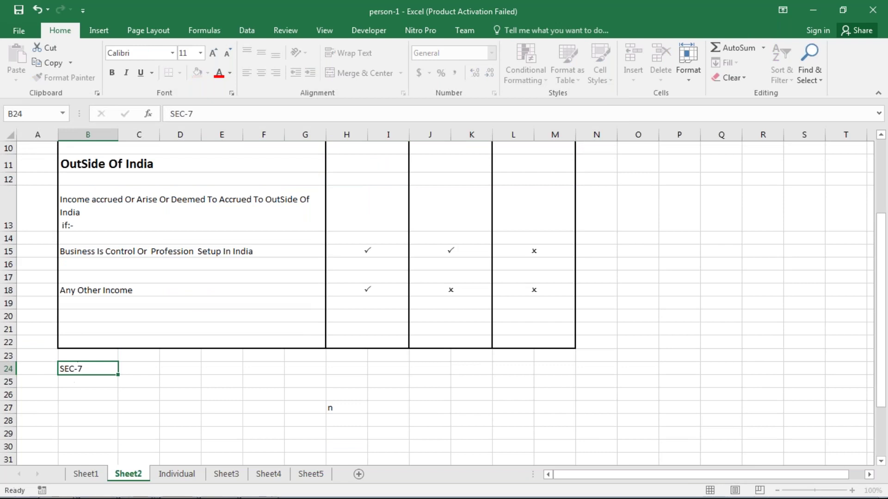
pyautogui.press('Return')
# Review the income descriptions in rows 6 and 8 of the table.
pyautogui.scroll(2, 84, 384)
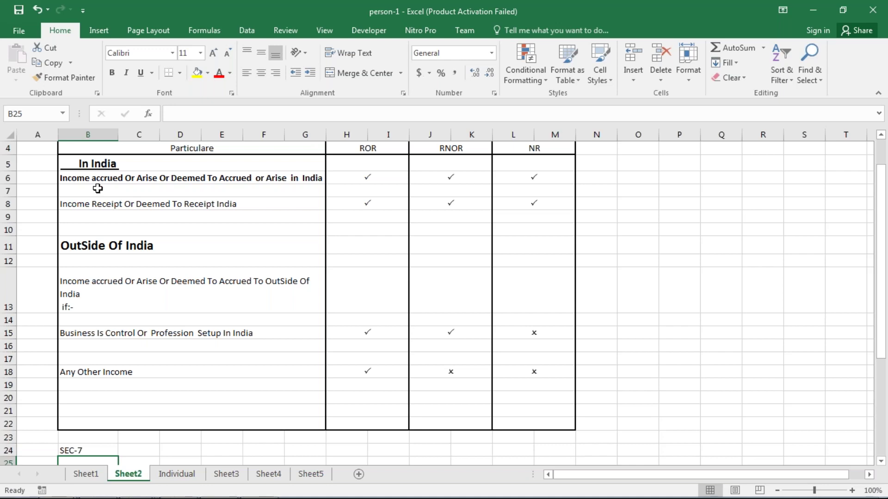
pyautogui.click(193, 178)
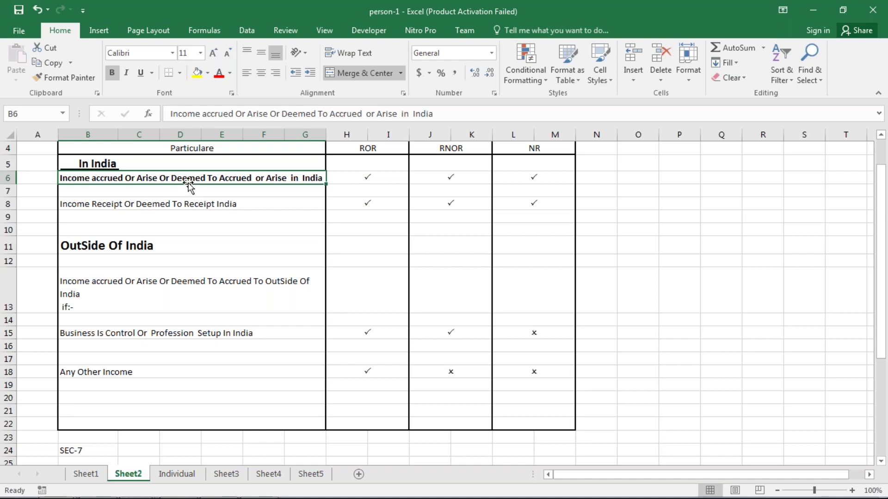
pyautogui.scroll(-1, 190, 185)
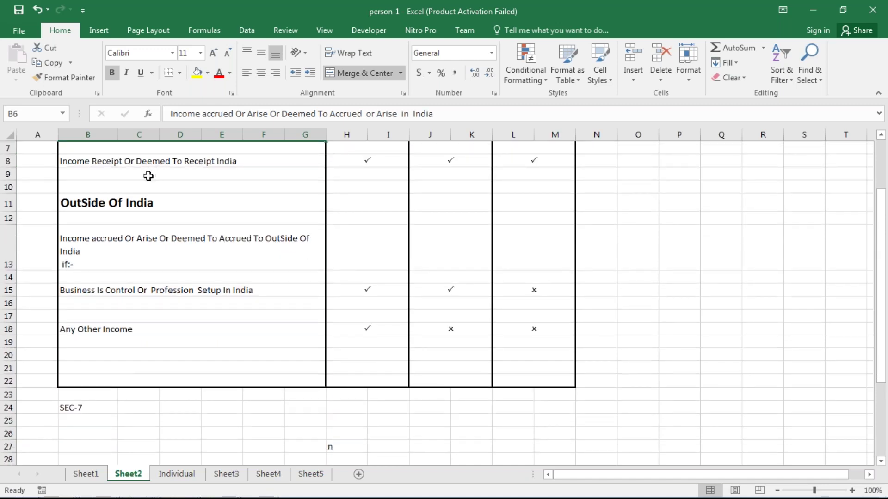
pyautogui.scroll(1, 148, 176)
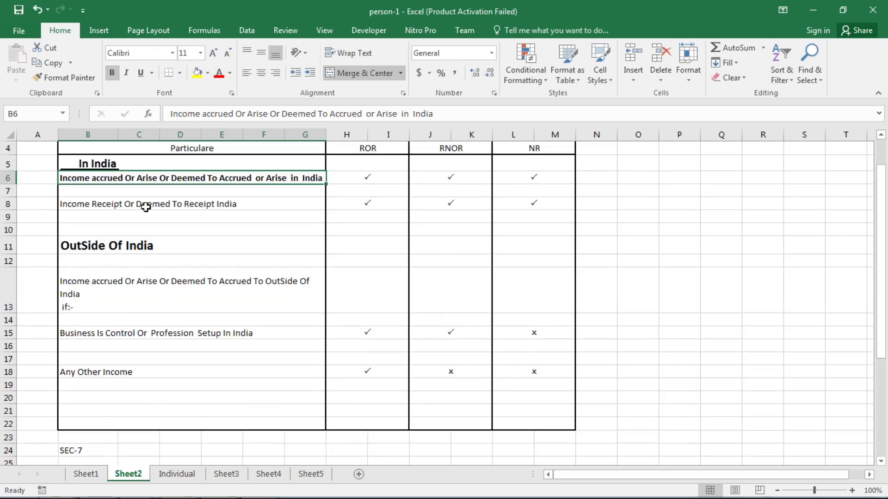
pyautogui.click(146, 206)
pyautogui.scroll(-1, 146, 207)
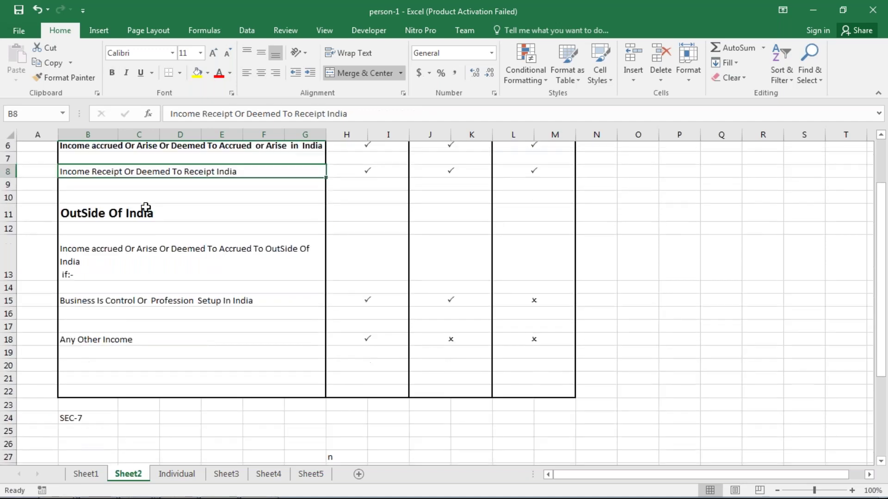
pyautogui.scroll(-1, 115, 301)
# Enter SEC-9 in B25, then select the outside-India description in B13.
pyautogui.click(73, 380)
pyautogui.write('SEC-7')
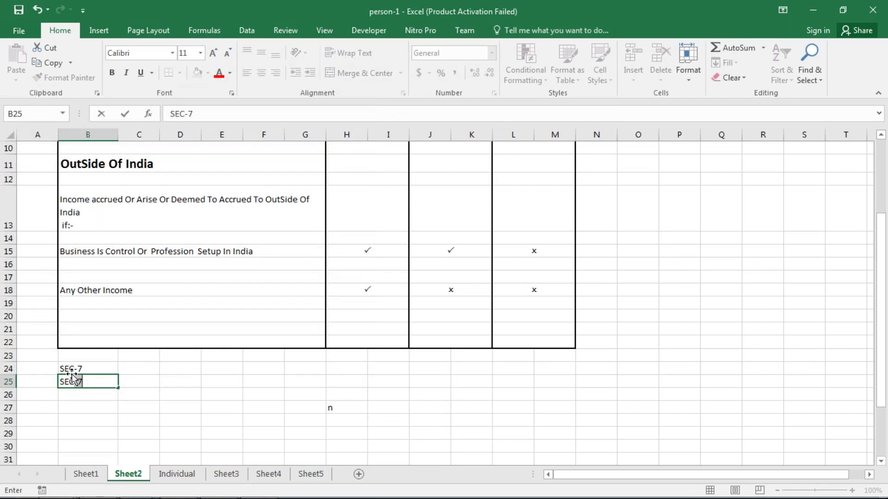
pyautogui.write('9')
pyautogui.click(279, 212)
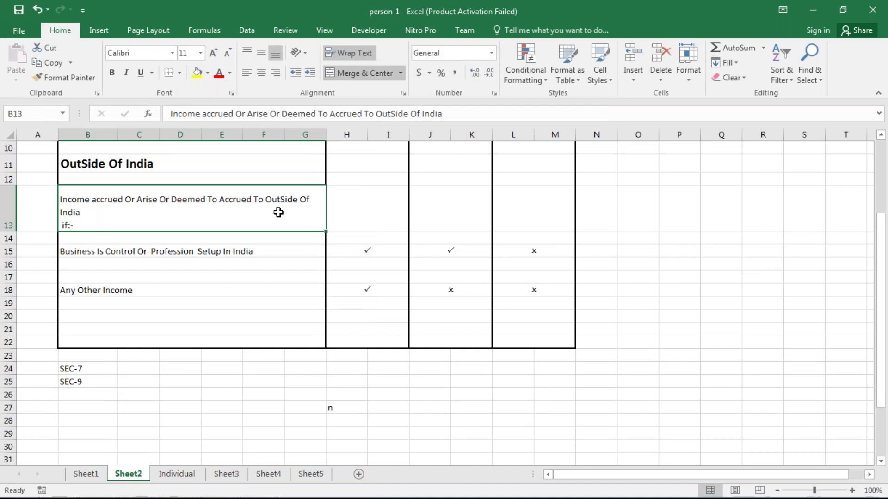
pyautogui.scroll(3, 279, 212)
pyautogui.click(278, 260)
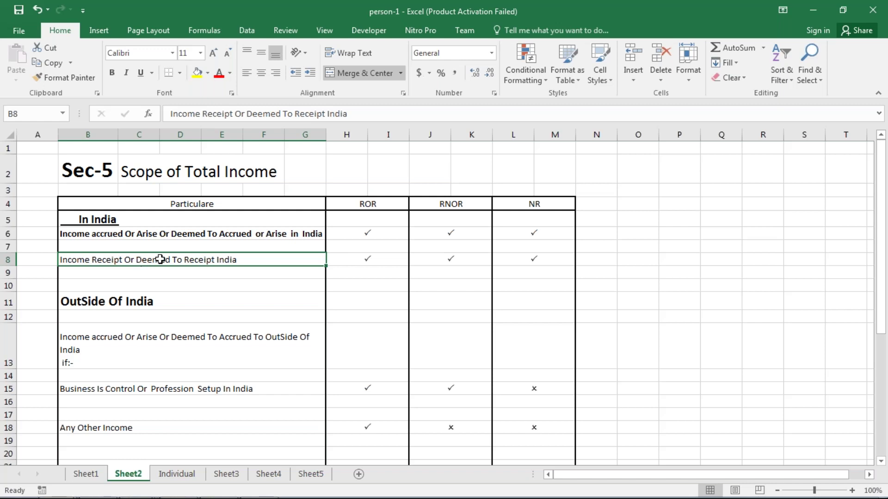
# Enter MR.A in O7 with 1000000 in P7, and MR.B in R7.
pyautogui.click(633, 250)
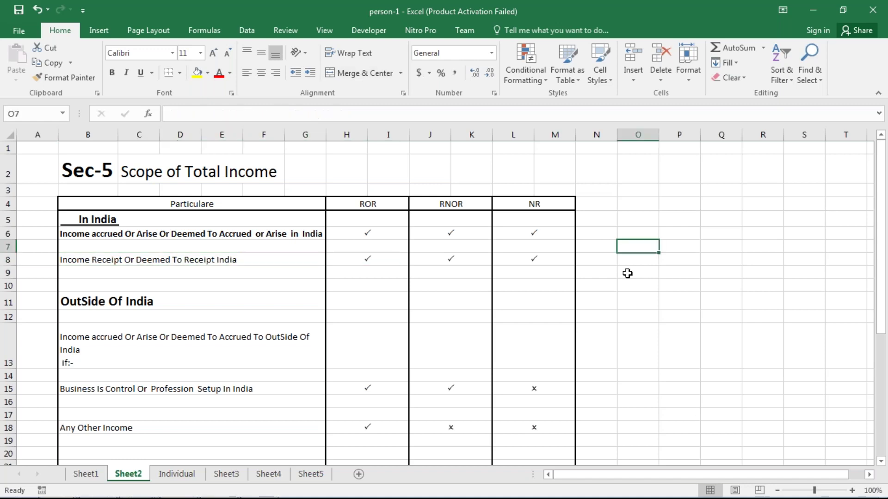
pyautogui.write('MR.A')
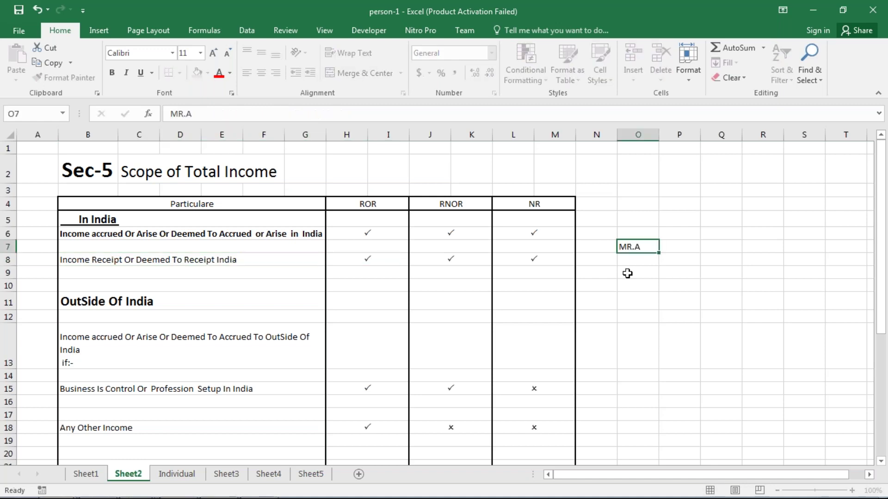
pyautogui.press('Return')
pyautogui.press('Up')
pyautogui.press('Up')
pyautogui.press('Right')
pyautogui.press('Down')
pyautogui.write('1000000')
pyautogui.press('Return')
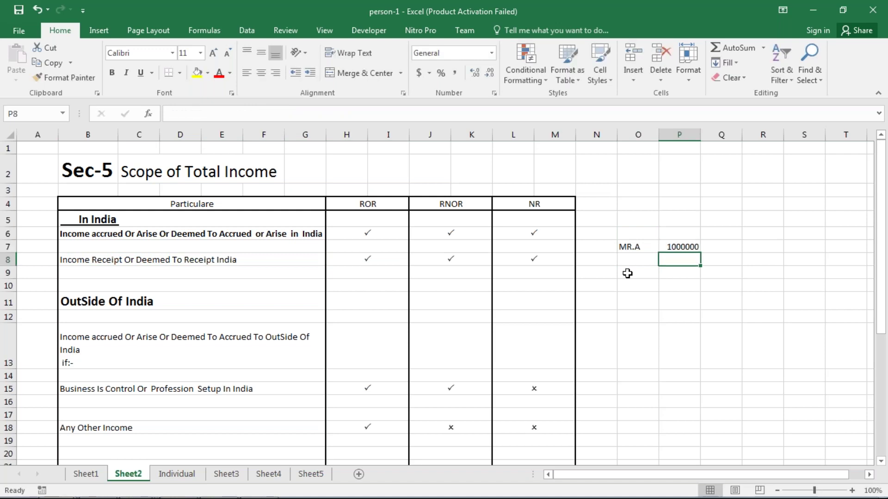
pyautogui.press('Up')
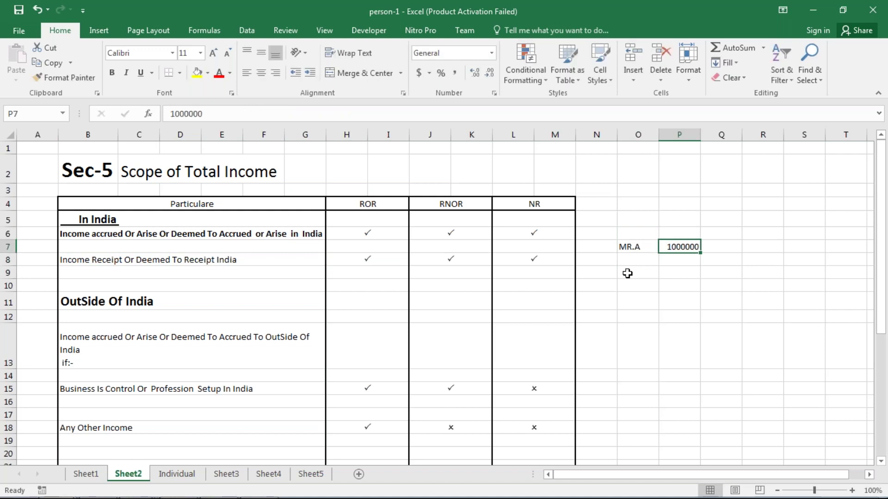
pyautogui.press('Right')
pyautogui.press('Right')
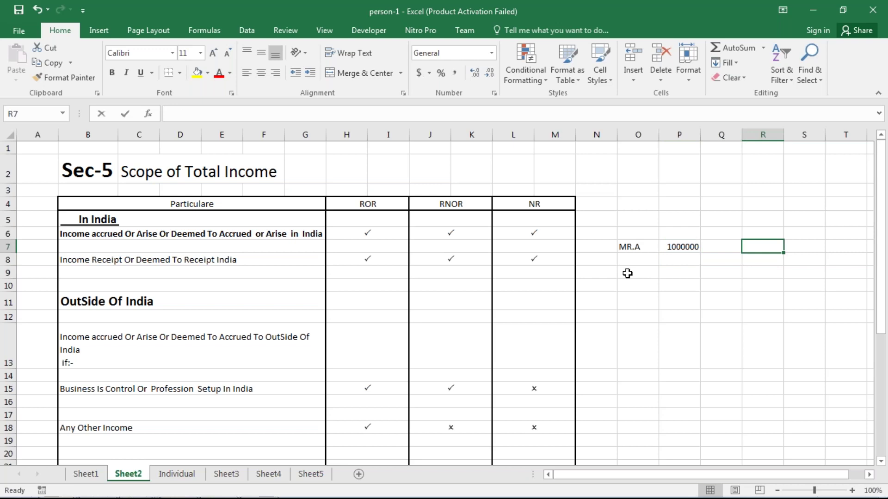
pyautogui.write('MR.B')
pyautogui.press('Return')
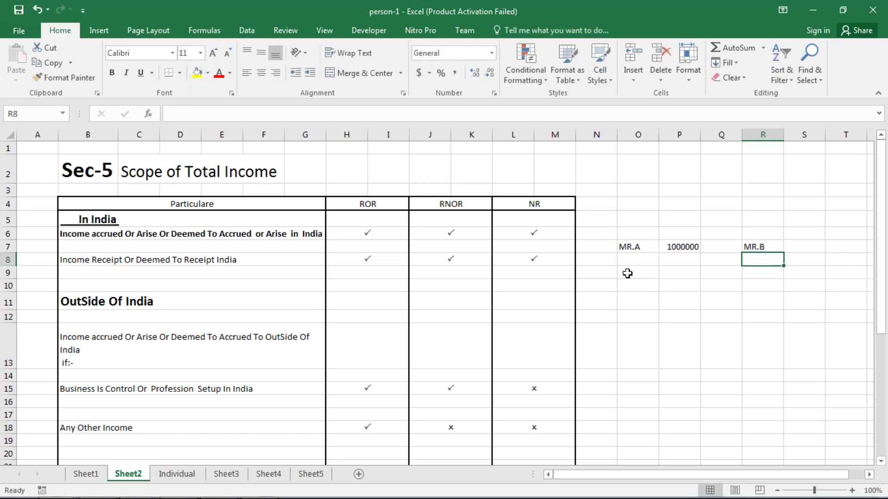
# Add the label NEXT DAY in O9 with an amount of 50000 in Q9.
pyautogui.press('Left')
pyautogui.press('Left')
pyautogui.press('Left')
pyautogui.press('Down')
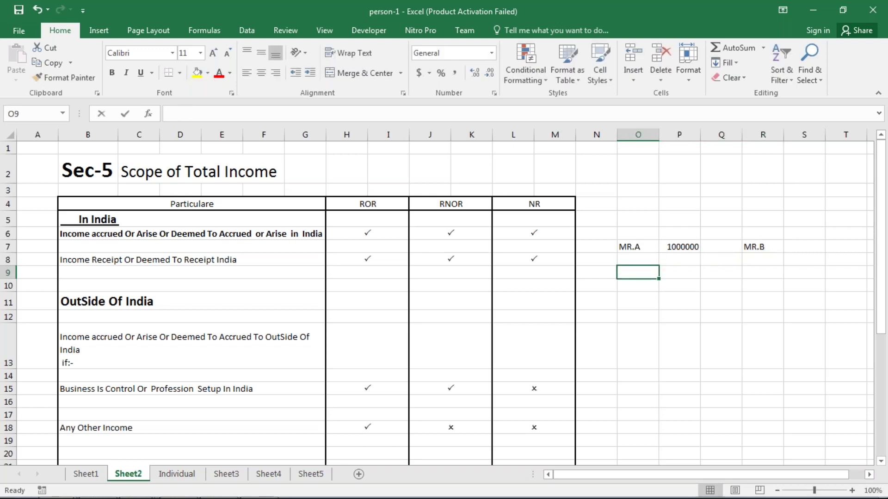
pyautogui.write('NEXT DAY')
pyautogui.press('Right')
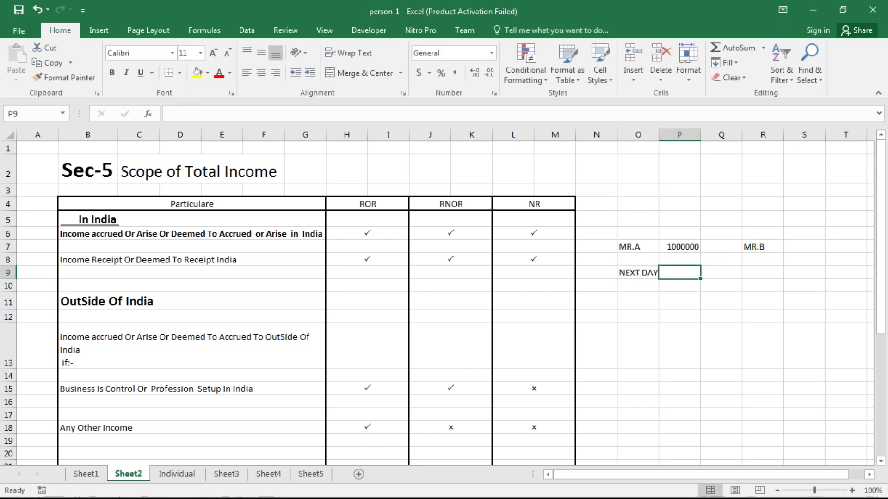
pyautogui.press('Right')
pyautogui.write('50000')
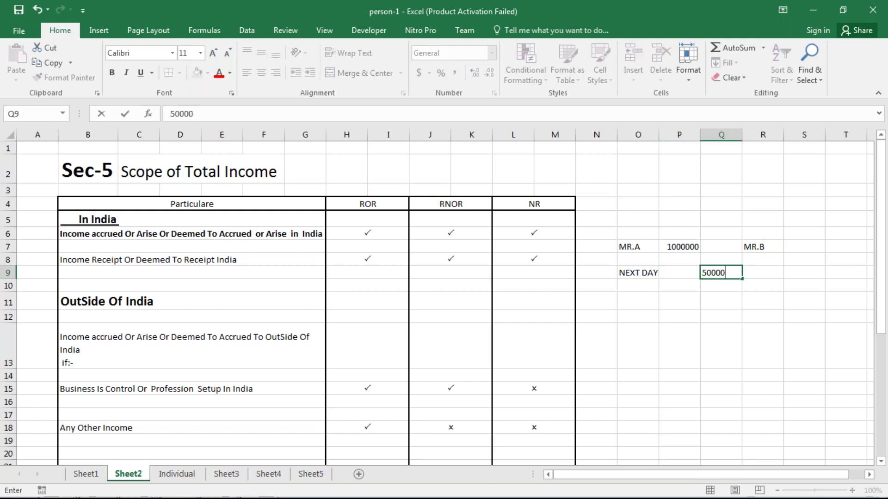
pyautogui.press('Return')
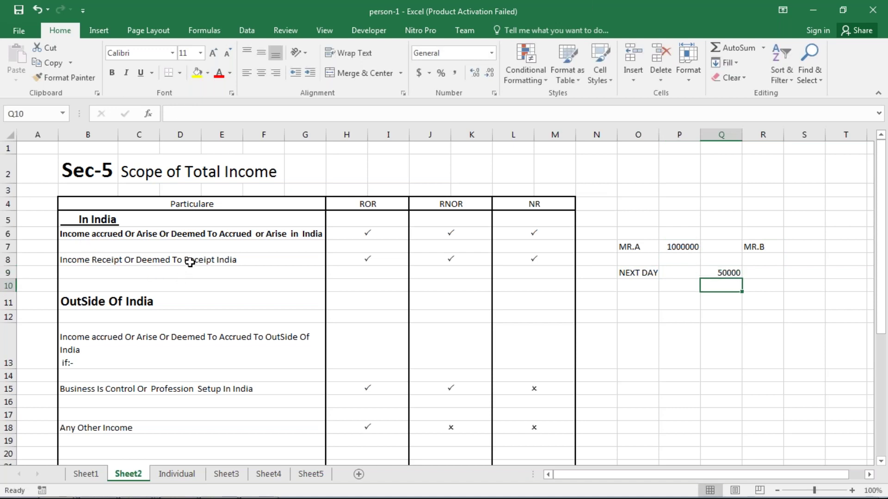
# Point out the example amounts and the Income Receipt row, then select P7:Q9 to total them.
pyautogui.click(673, 249)
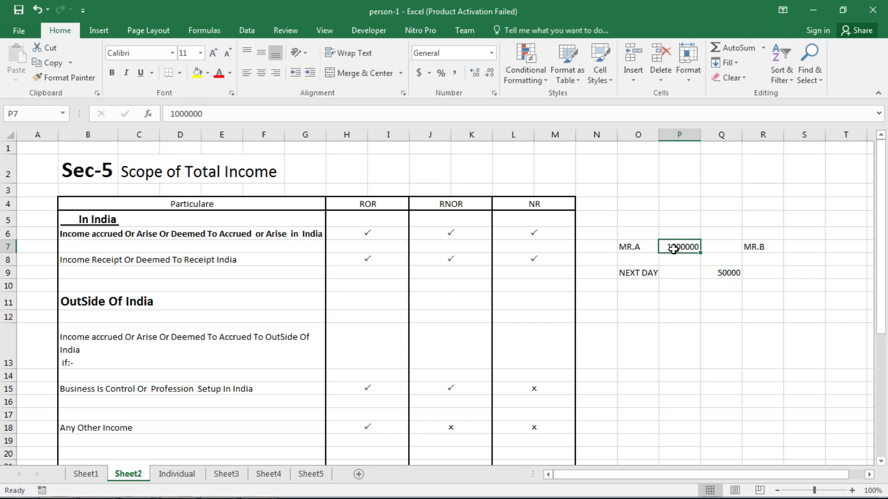
pyautogui.click(724, 282)
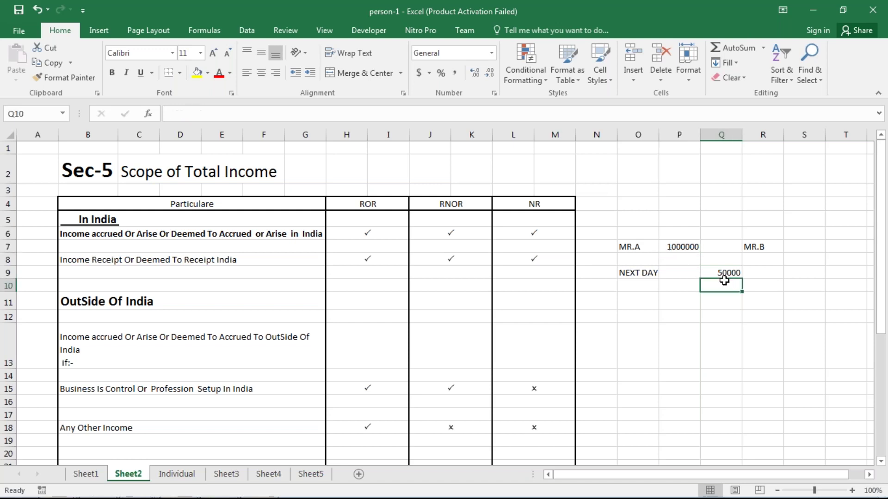
pyautogui.click(724, 275)
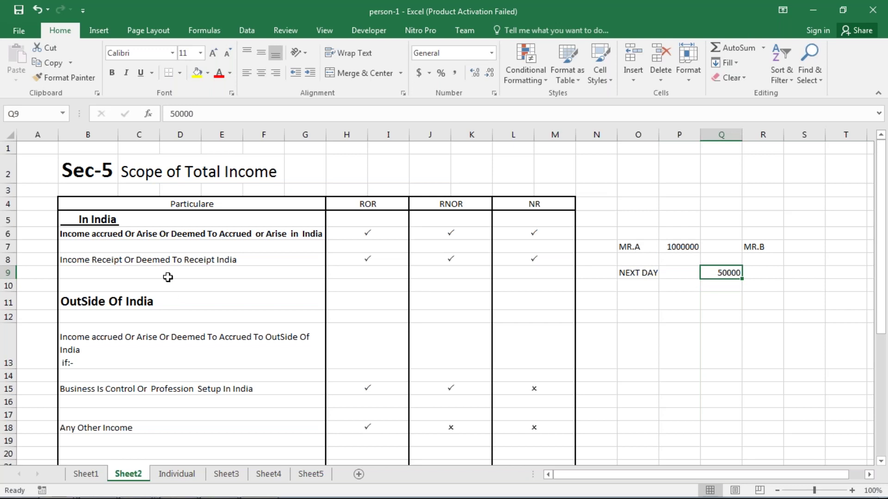
pyautogui.click(618, 247)
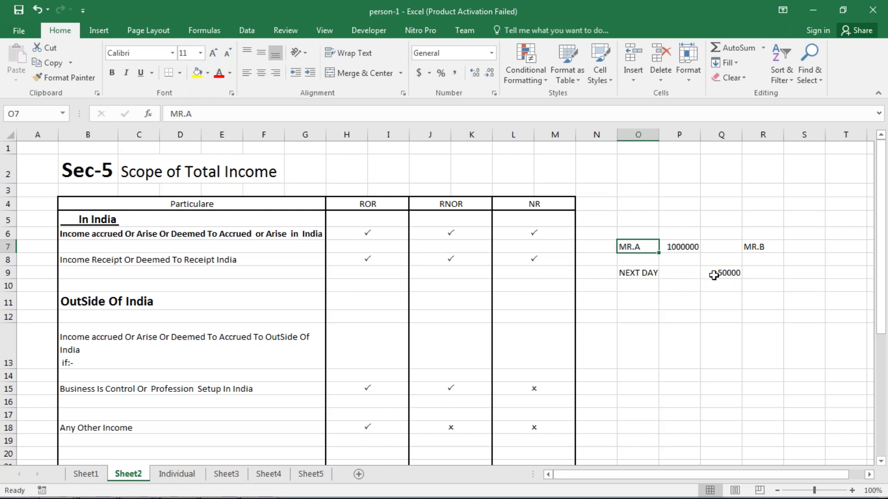
pyautogui.click(71, 255)
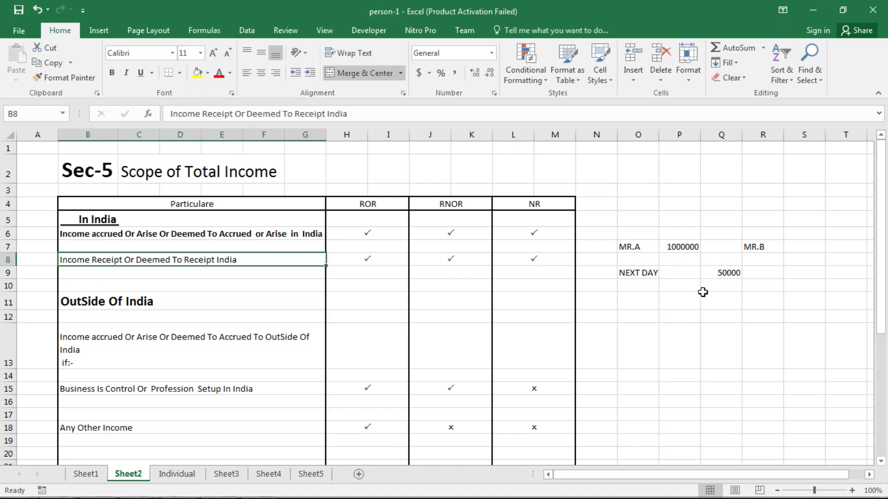
pyautogui.click(696, 249)
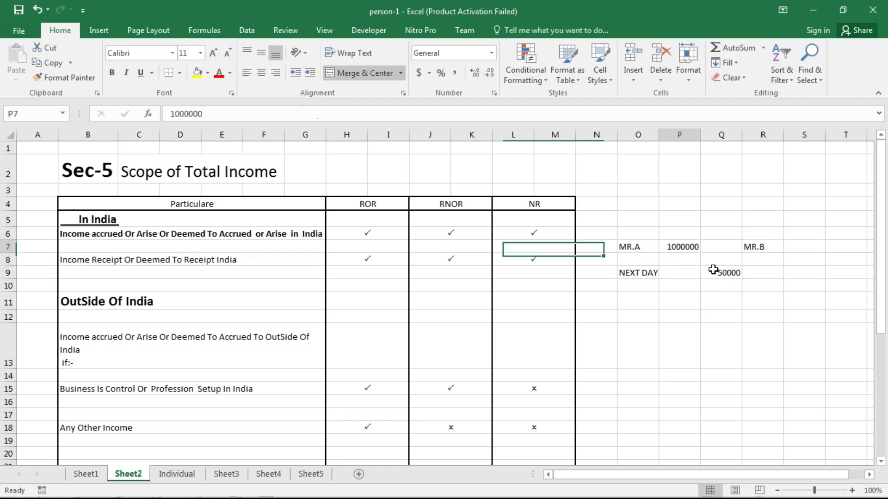
pyautogui.moveTo(714, 270); pyautogui.dragTo(716, 273)
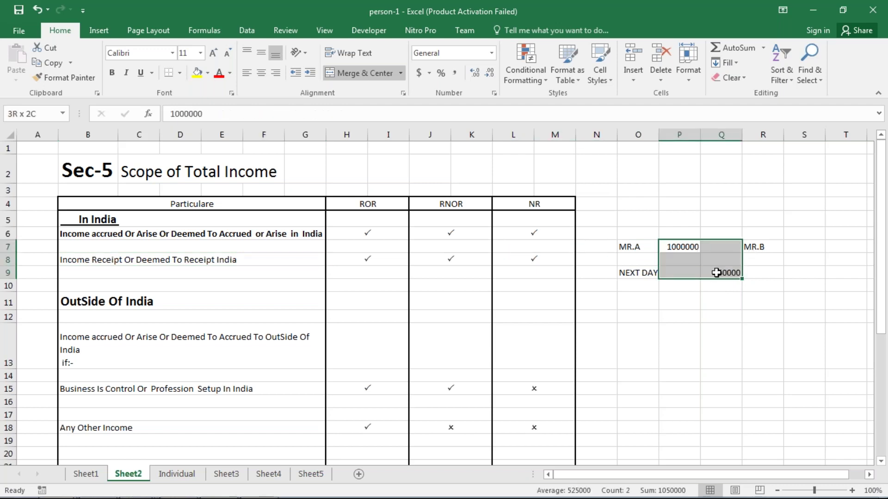
# Start a second example with MR.A in O12 and 100000 in P12.
pyautogui.click(630, 318)
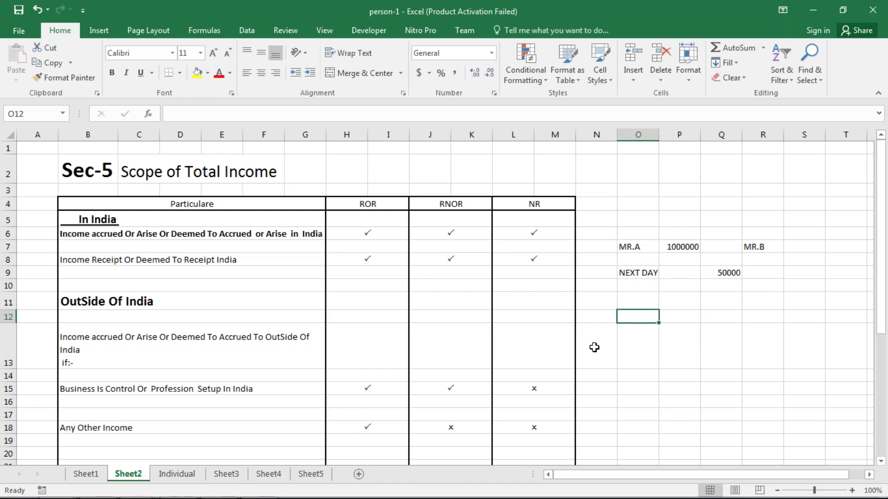
pyautogui.write('MR.A')
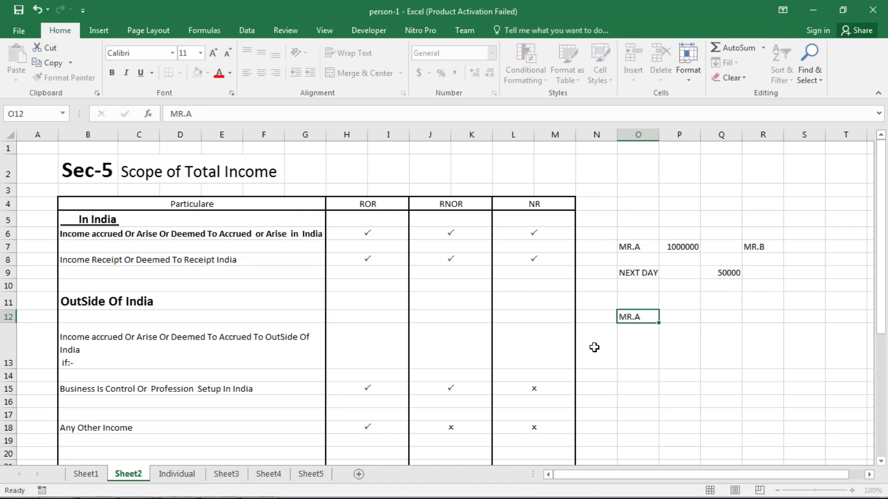
pyautogui.press('Return')
pyautogui.press('Up')
pyautogui.press('Right')
pyautogui.write('100000')
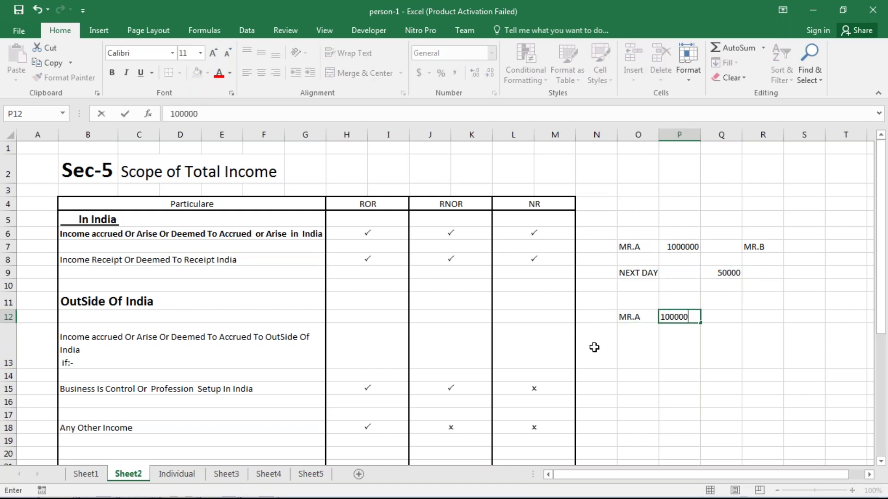
pyautogui.press('Return')
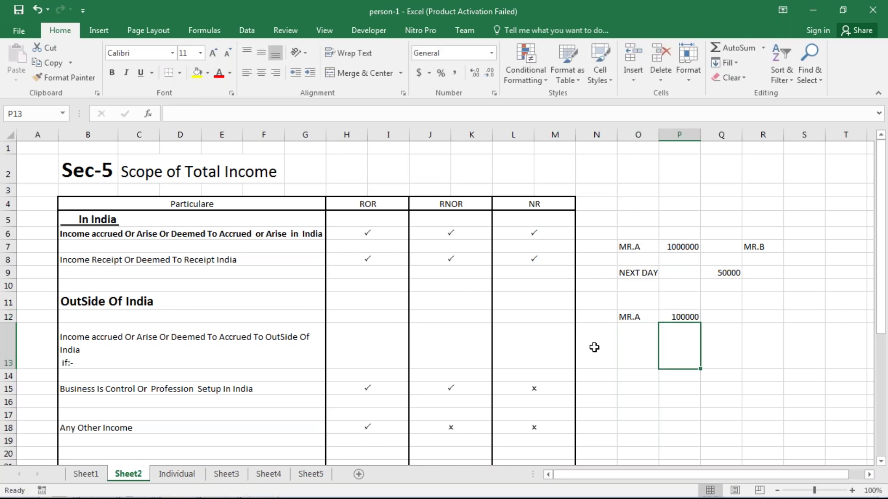
# Enter MR.B in O15 with 50000 in P15, correcting the mistyped amount.
pyautogui.press('Left')
pyautogui.press('Down')
pyautogui.press('Down')
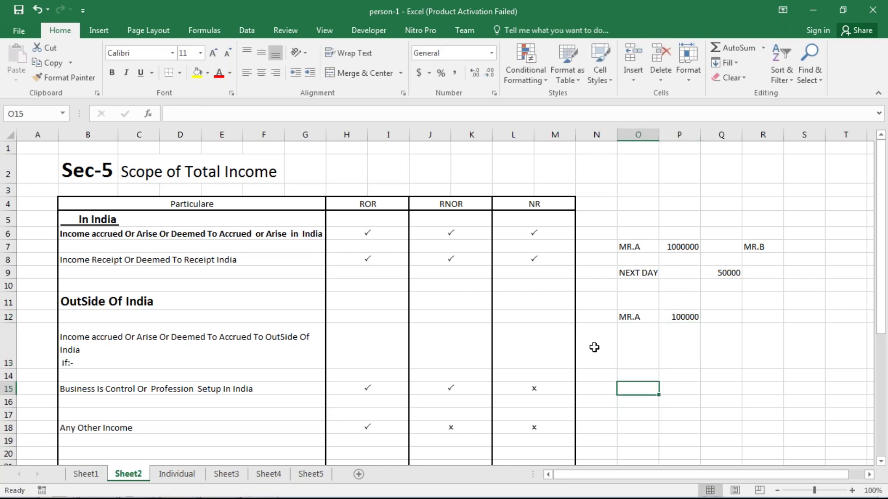
pyautogui.write('MR.B')
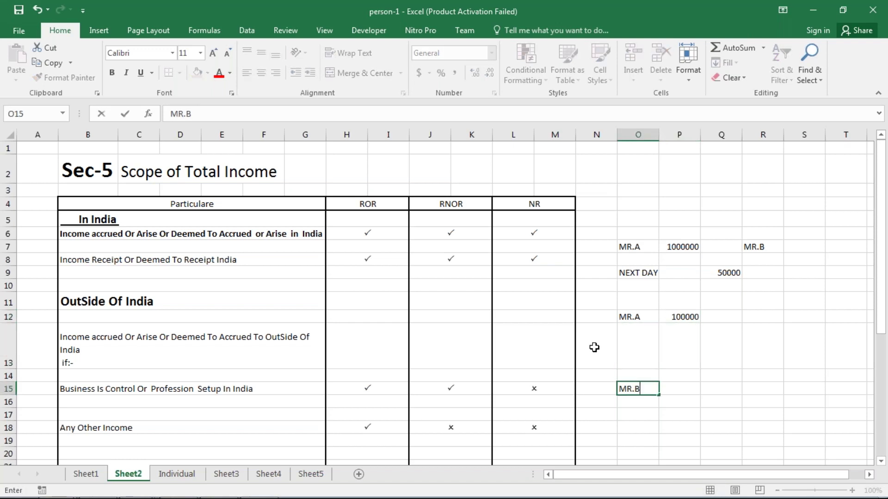
pyautogui.press('Right')
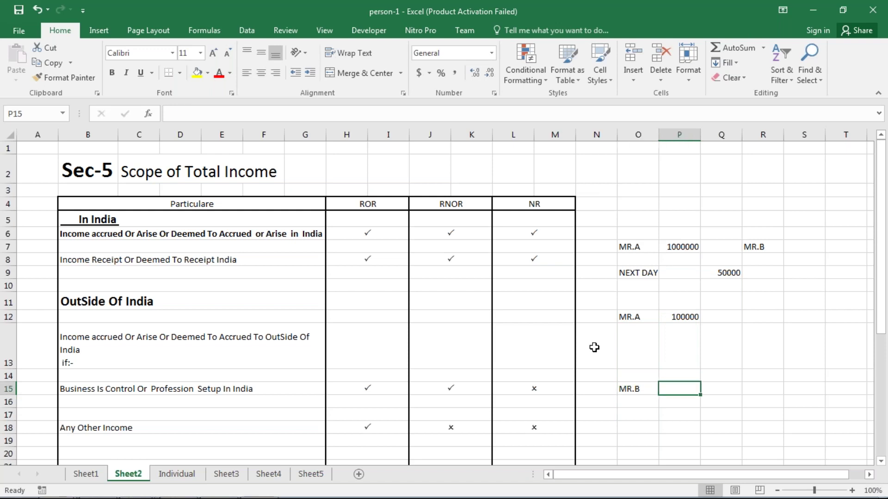
pyautogui.write('1')
pyautogui.press('BackSpace')
pyautogui.write('500000')
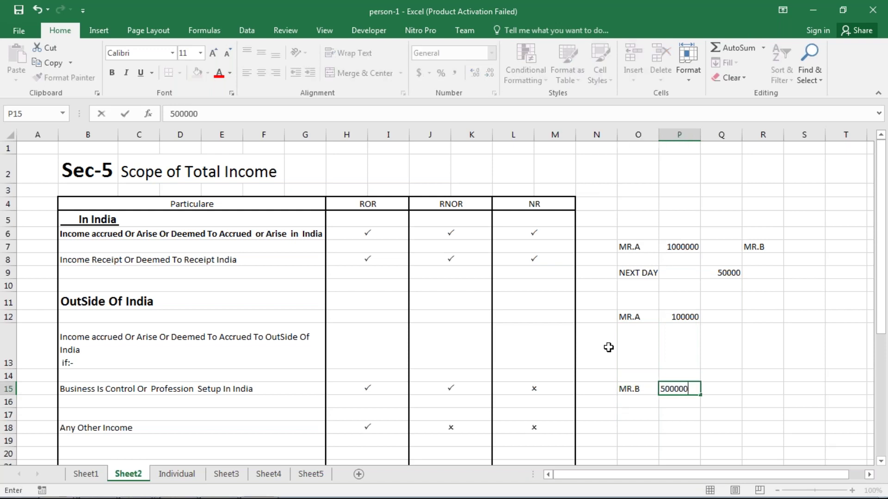
pyautogui.hotkey('ctrl', 'Return')
pyautogui.press('F2')
pyautogui.press('BackSpace')
pyautogui.press('Return')
# Enter FAMILY in O16 with 50000 beside it in P16.
pyautogui.press('Left')
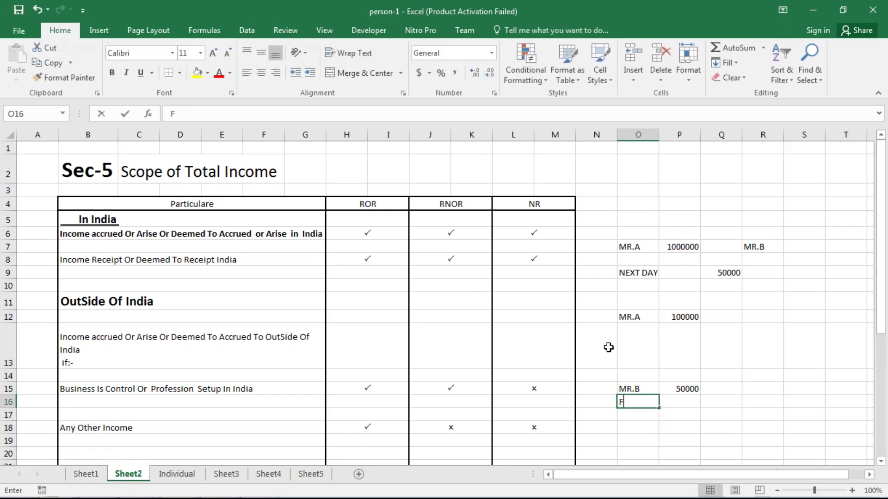
pyautogui.write('FAMILY')
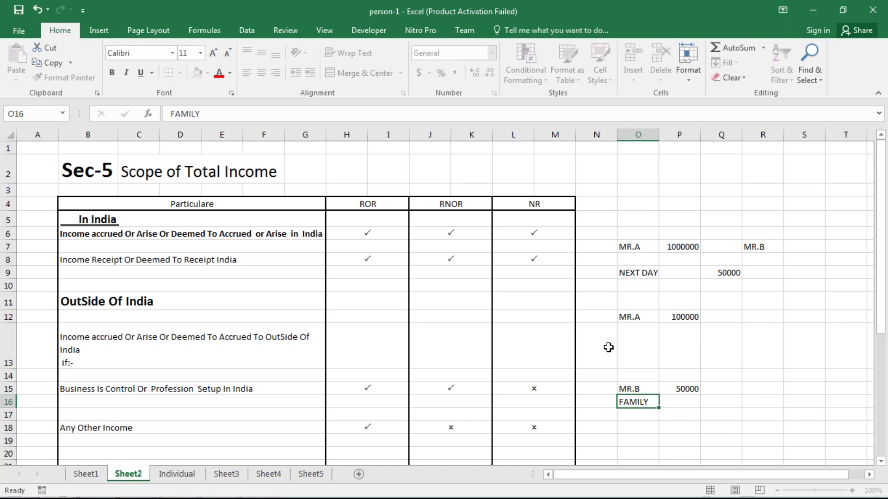
pyautogui.press('Right')
pyautogui.write('50000')
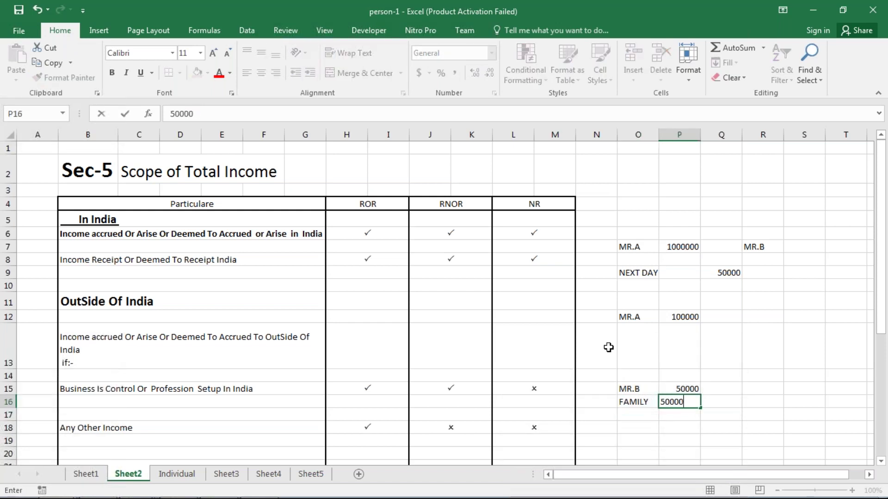
pyautogui.press('Return')
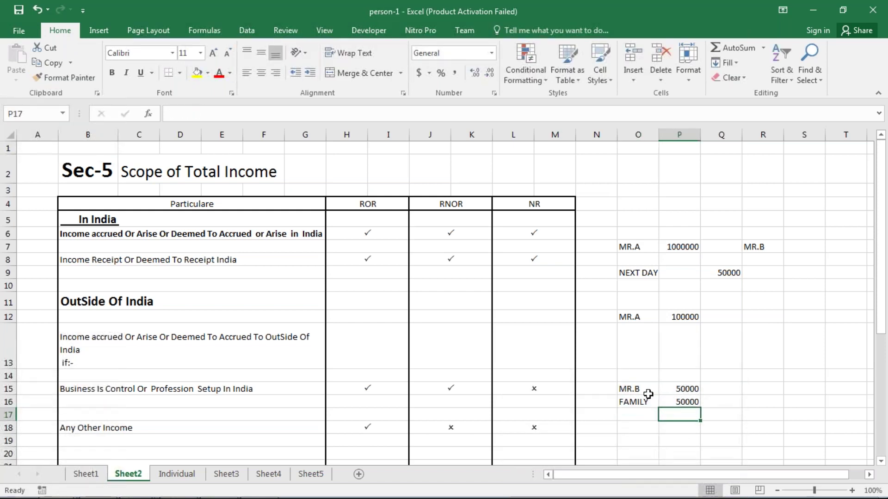
pyautogui.moveTo(644, 390)
pyautogui.mouseDown()
pyautogui.moveTo(682, 390)
pyautogui.moveTo(689, 404)
pyautogui.mouseUp()
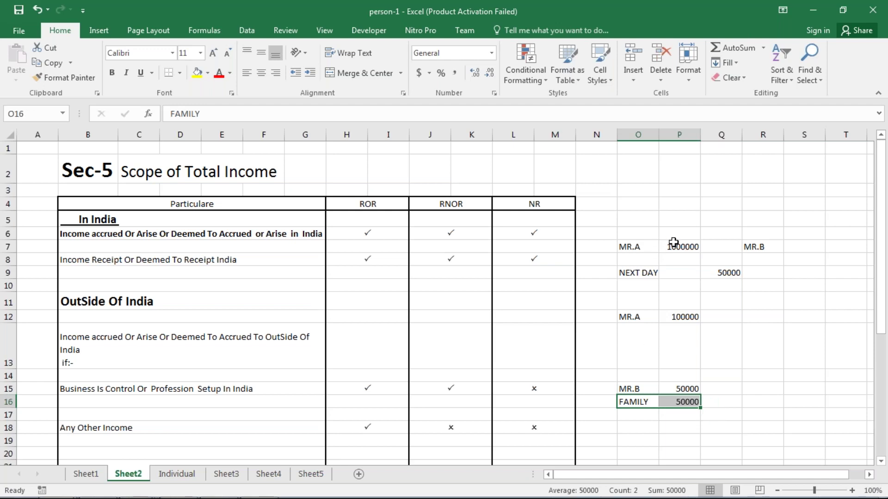
pyautogui.click(692, 252)
pyautogui.moveTo(692, 251); pyautogui.dragTo(731, 274)
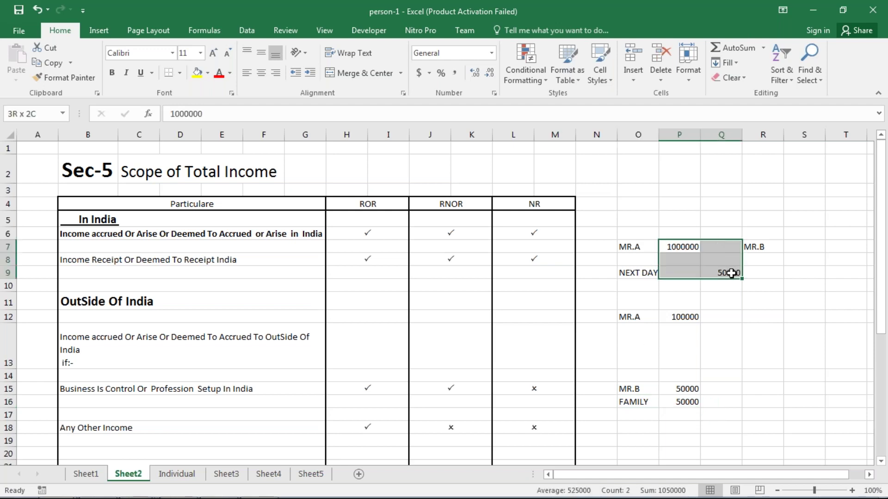
pyautogui.click(675, 247)
pyautogui.click(642, 273)
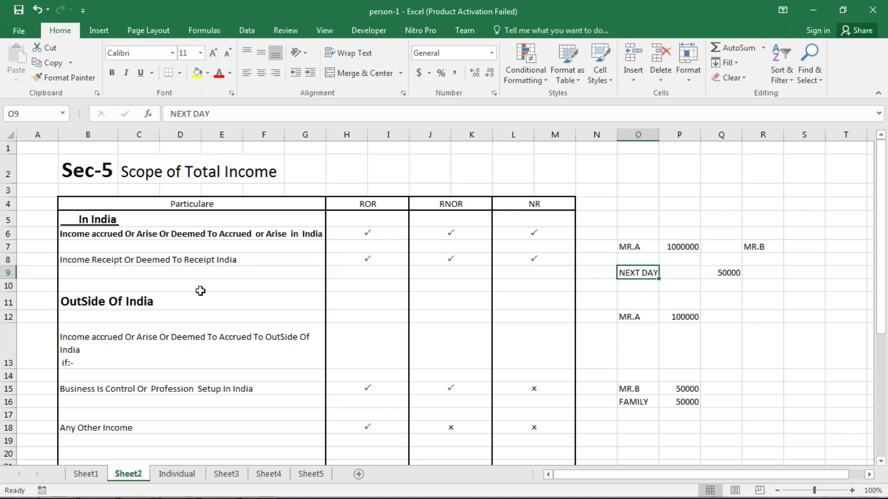
pyautogui.click(679, 301)
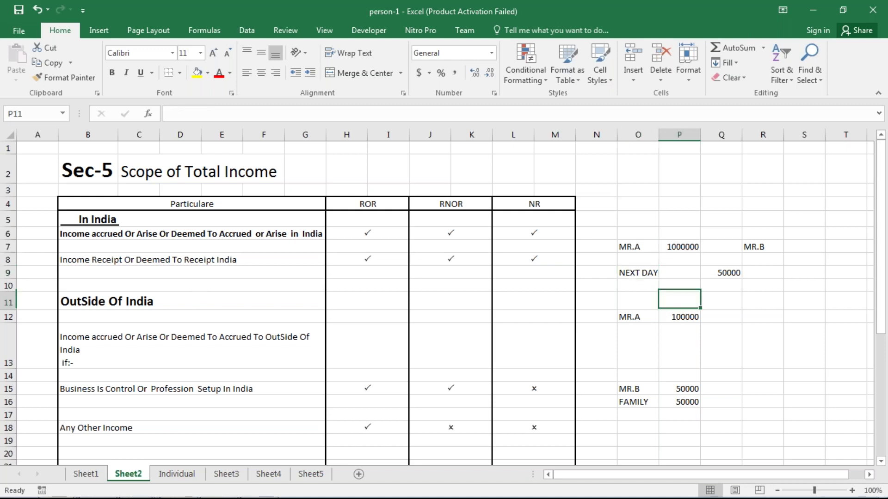
pyautogui.click(680, 388)
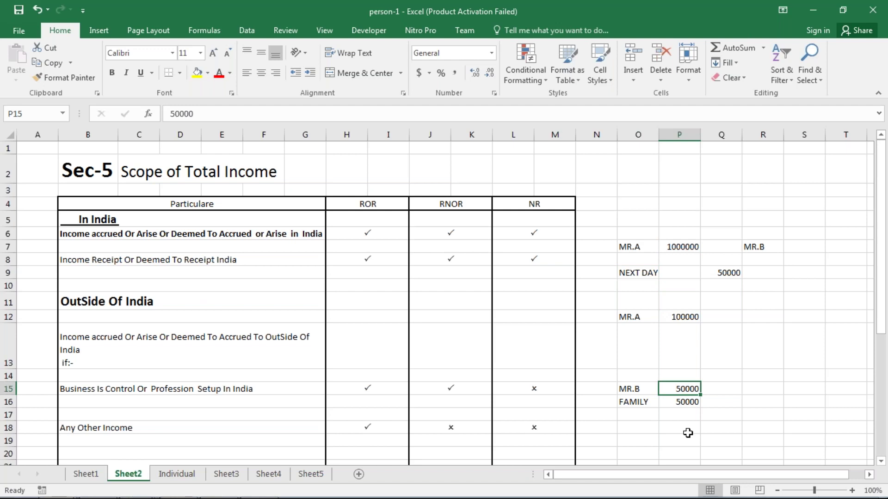
pyautogui.click(679, 402)
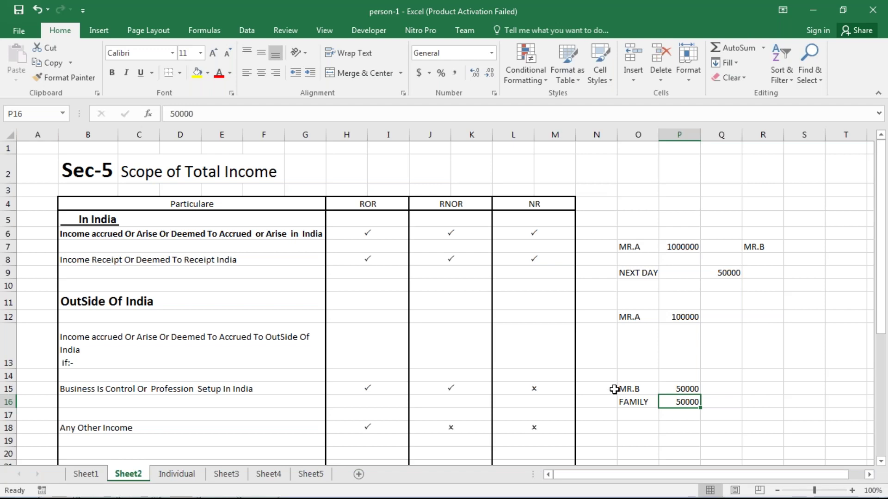
pyautogui.moveTo(614, 389); pyautogui.dragTo(682, 410)
pyautogui.scroll(-1, 682, 410)
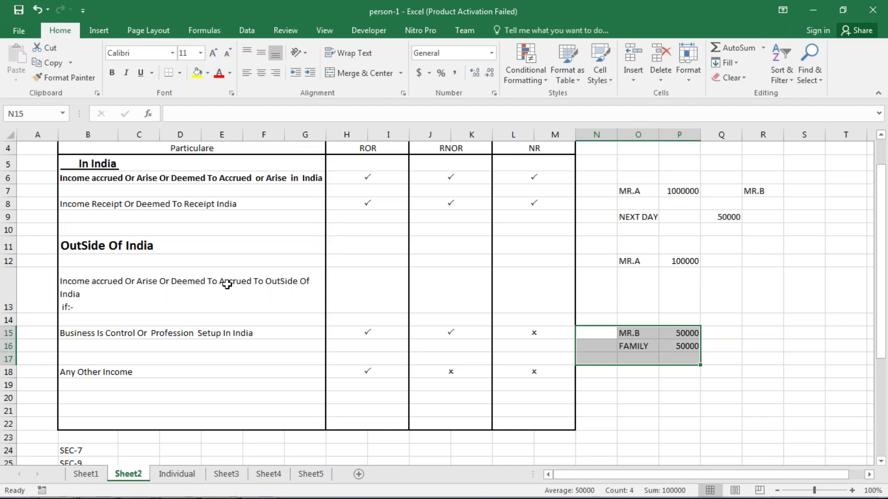
pyautogui.doubleClick(266, 280)
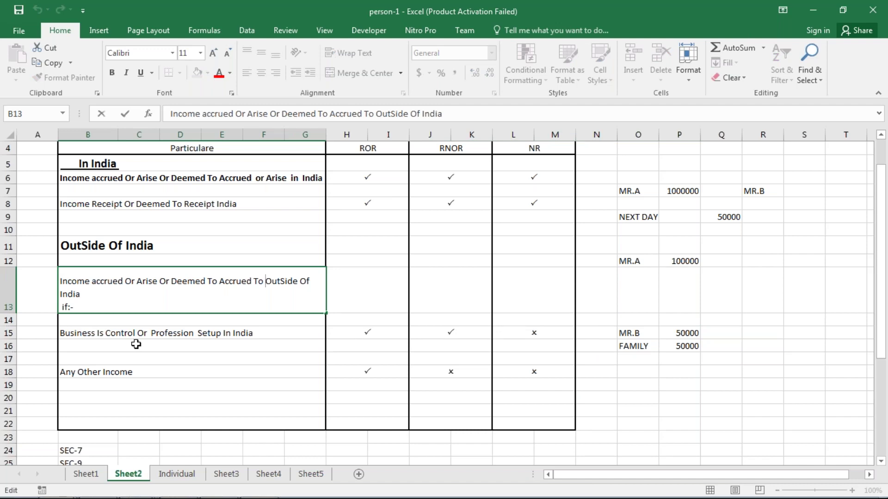
pyautogui.click(240, 337)
pyautogui.click(102, 284)
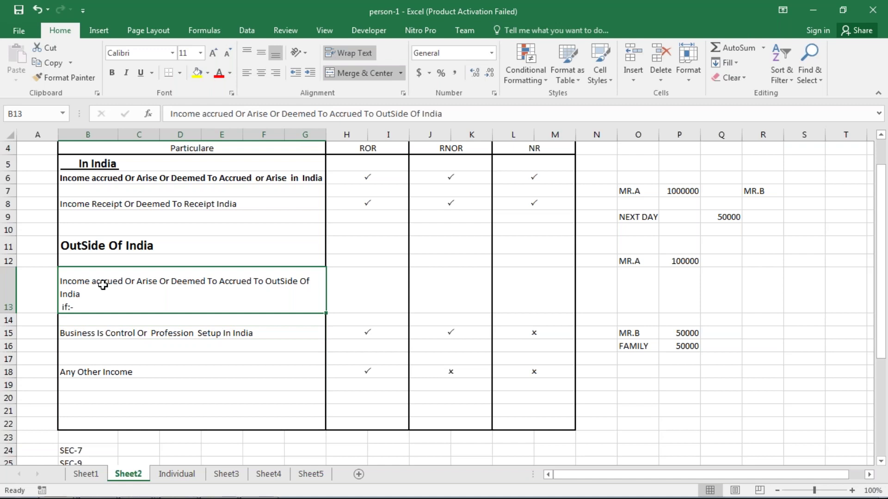
pyautogui.click(106, 338)
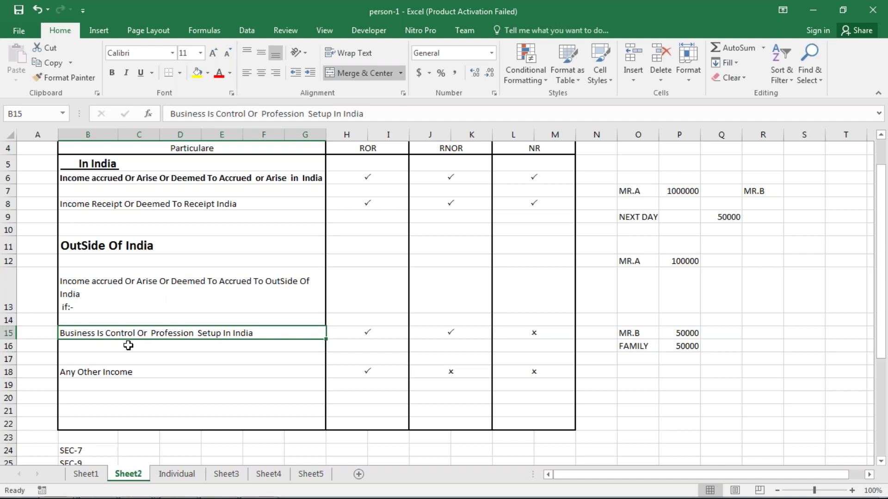
pyautogui.click(89, 299)
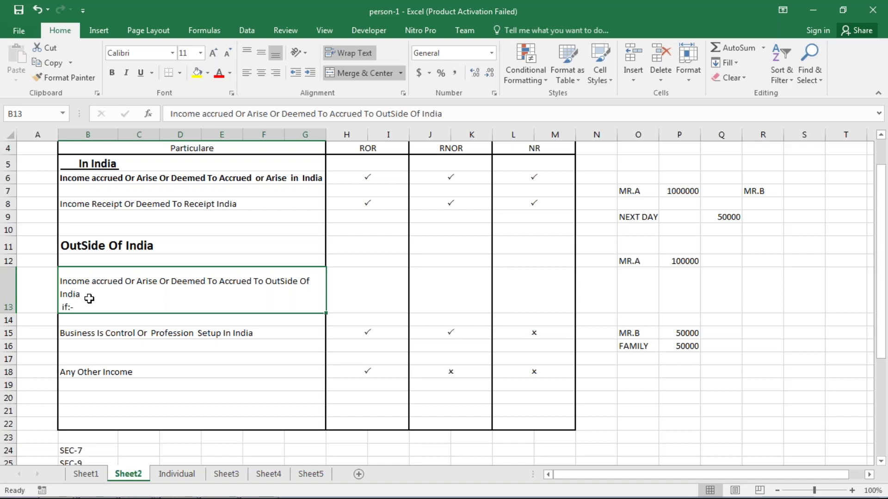
pyautogui.click(109, 334)
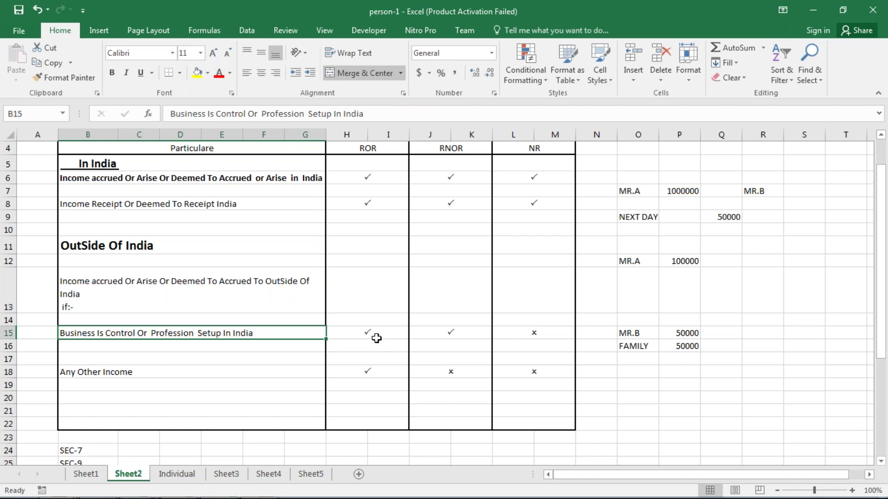
pyautogui.click(376, 339)
pyautogui.scroll(1, 373, 343)
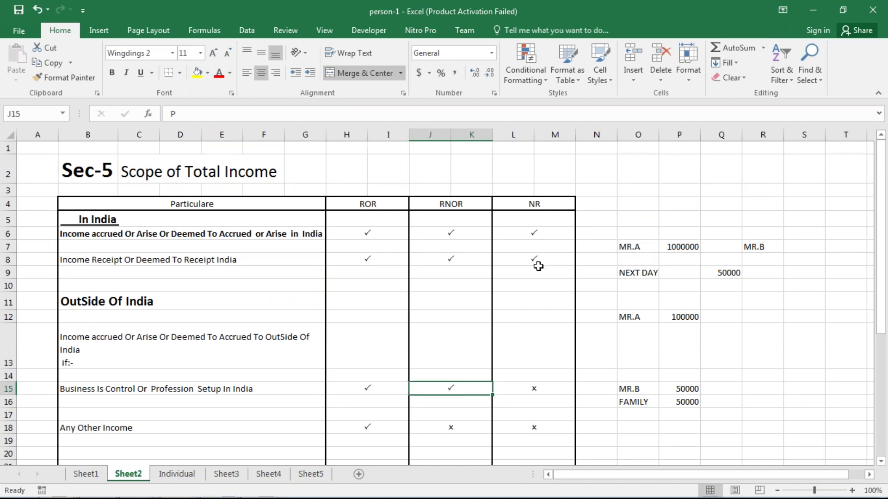
pyautogui.click(532, 401)
pyautogui.click(533, 386)
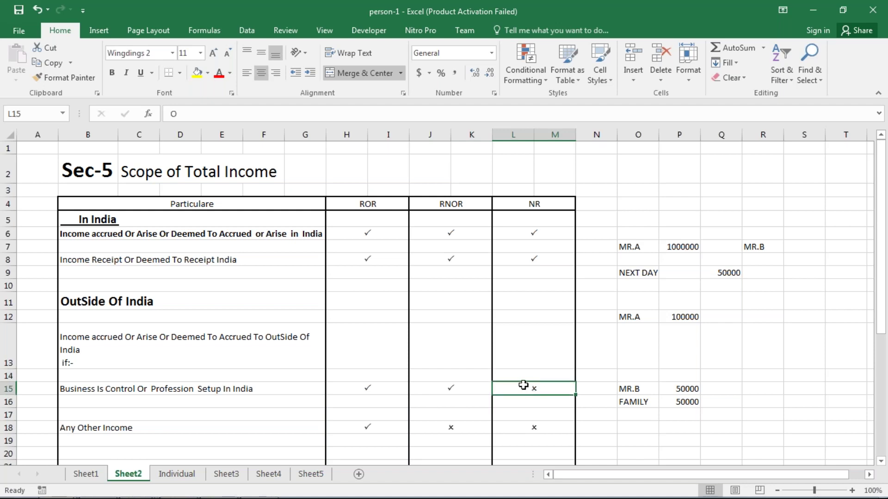
pyautogui.scroll(-1, 523, 384)
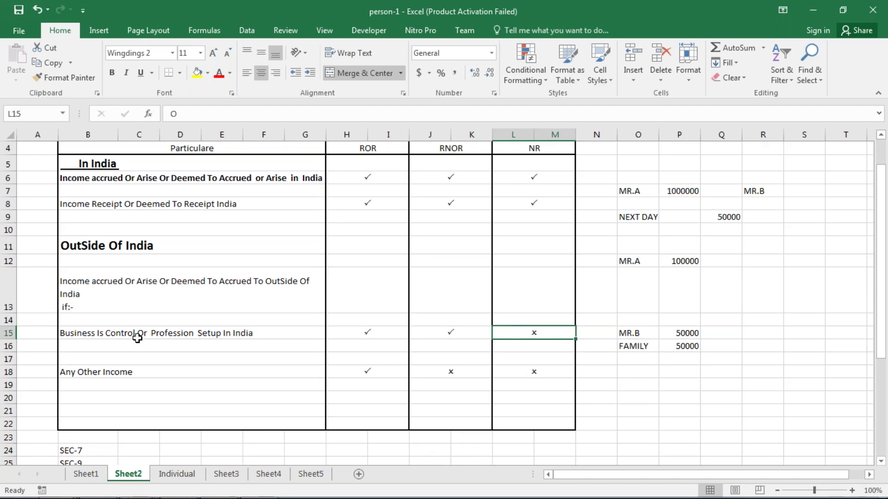
pyautogui.click(137, 335)
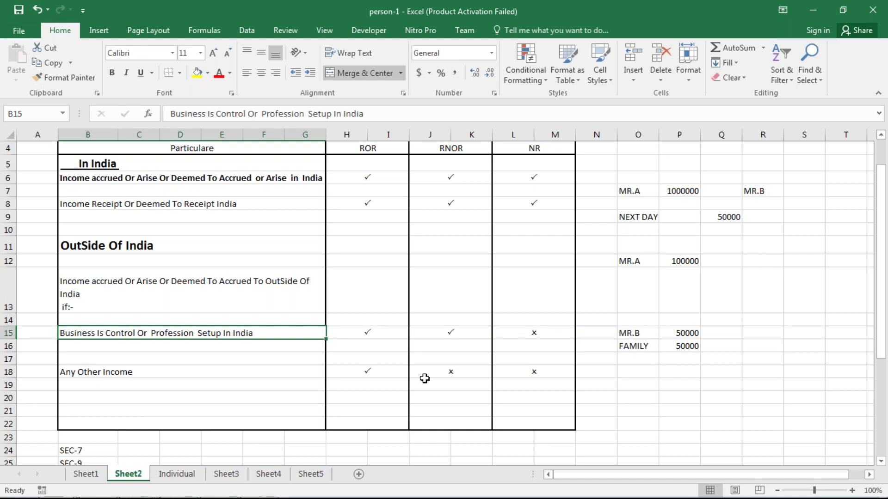
pyautogui.click(351, 370)
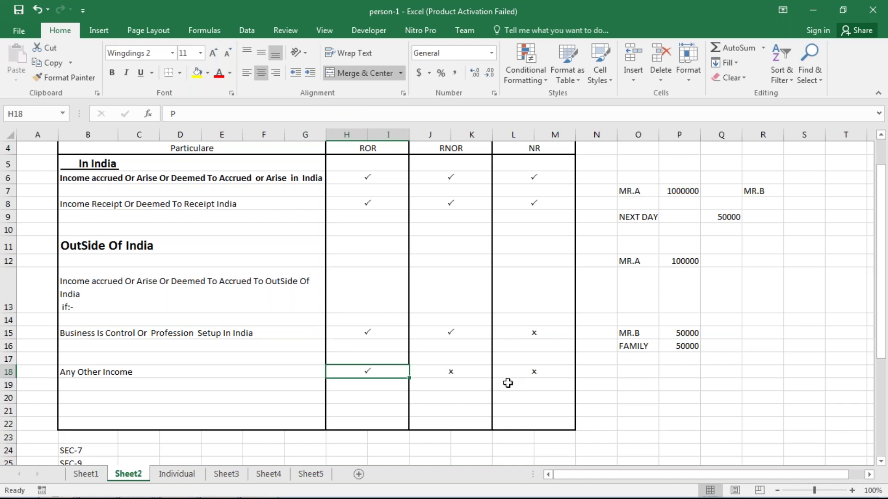
pyautogui.scroll(1, 231, 201)
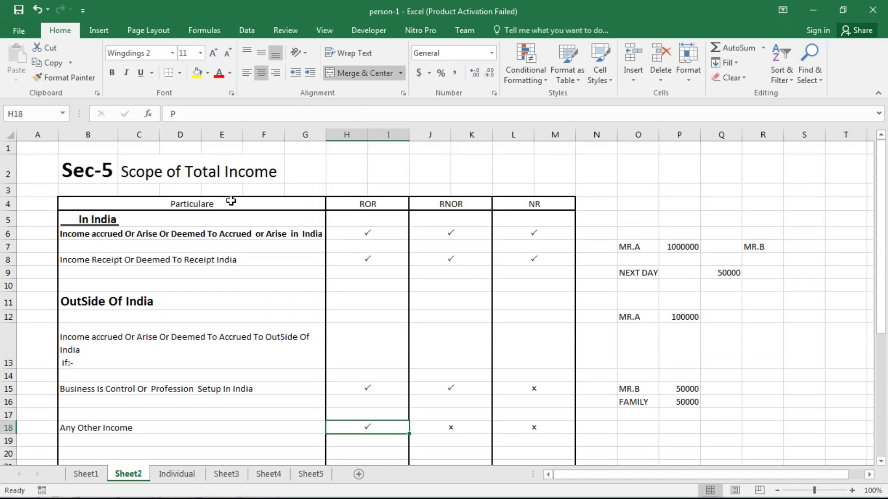
pyautogui.click(71, 236)
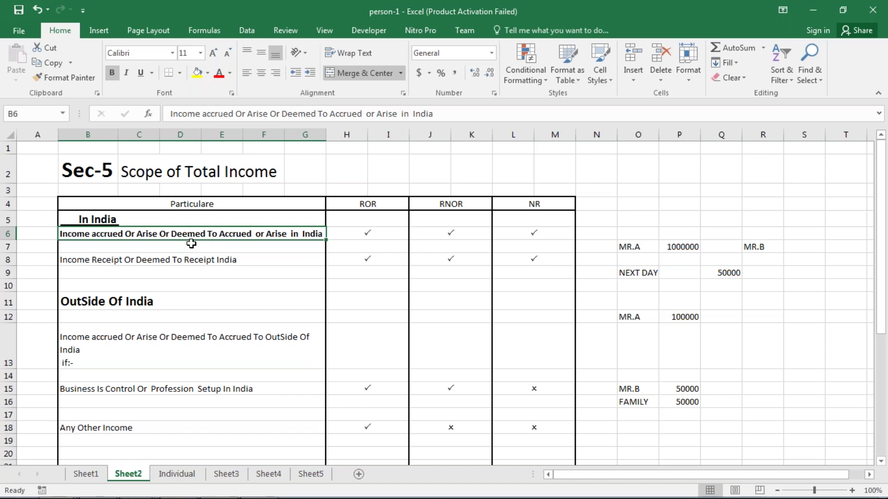
pyautogui.doubleClick(125, 234)
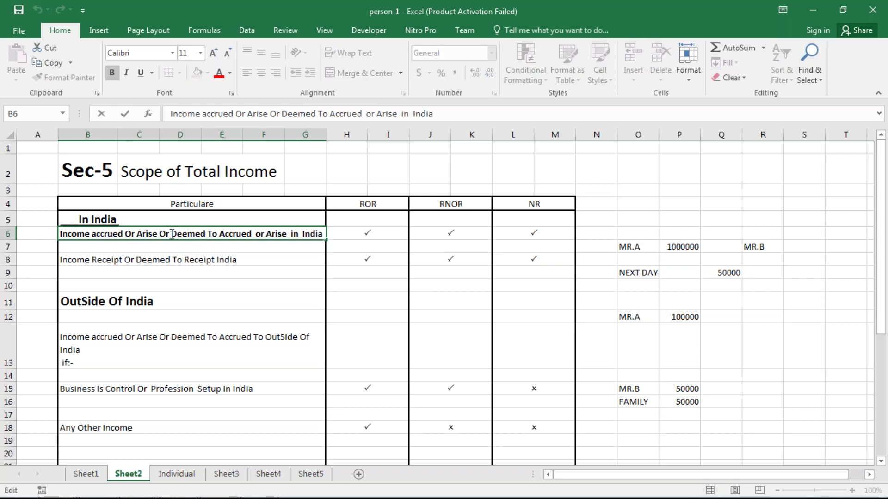
pyautogui.moveTo(171, 234); pyautogui.dragTo(204, 227)
pyautogui.click(95, 244)
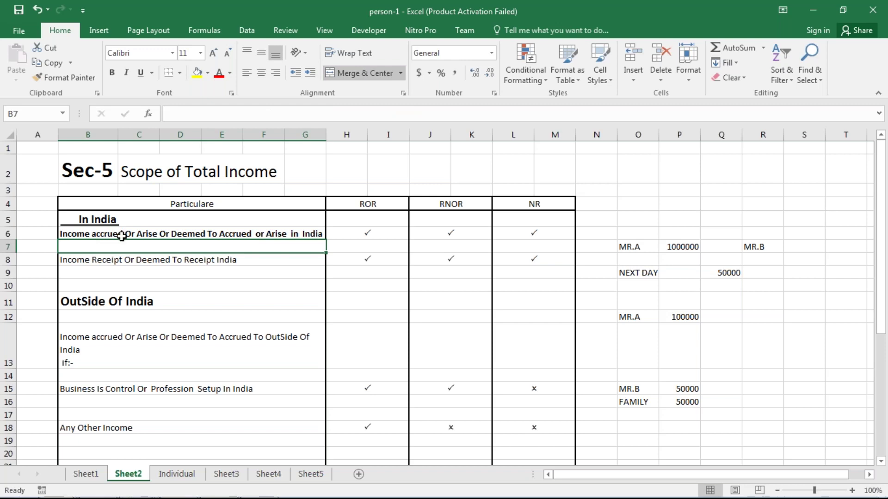
pyautogui.click(123, 236)
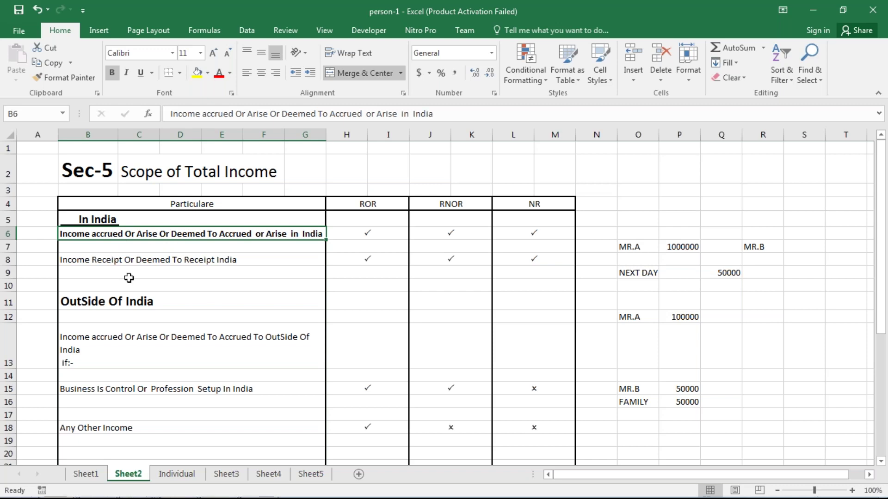
pyautogui.click(94, 272)
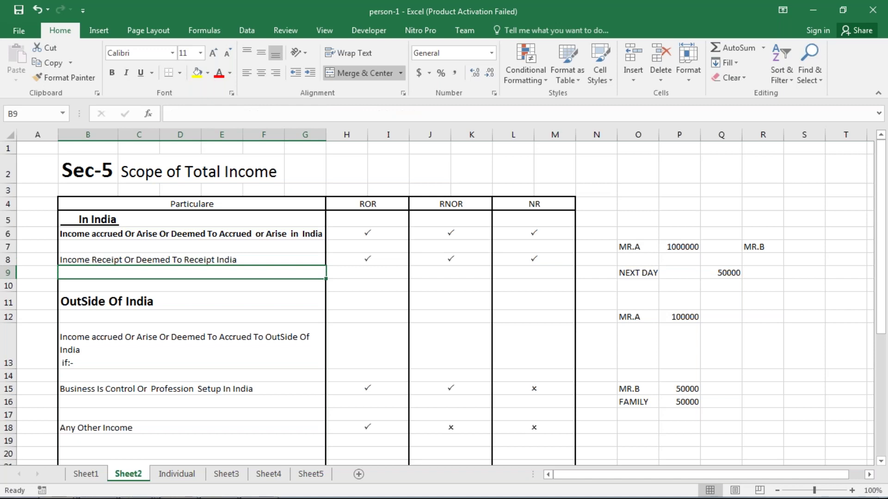
pyautogui.click(95, 260)
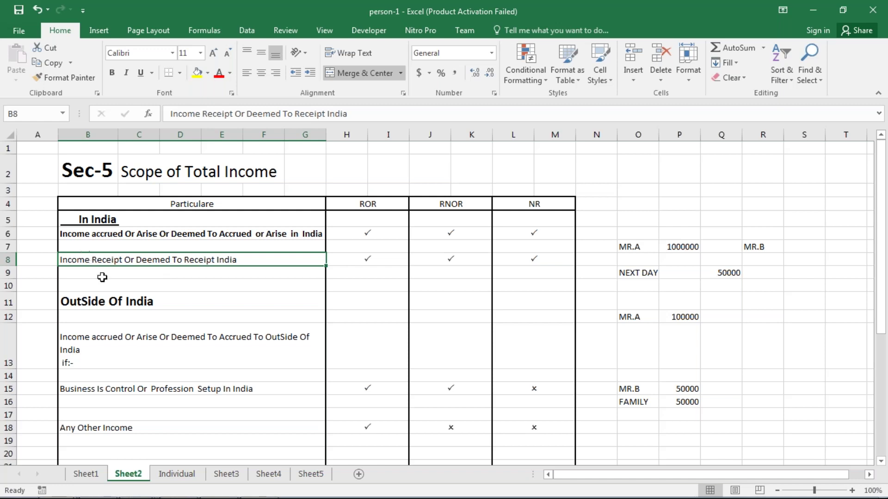
pyautogui.scroll(-1, 100, 291)
pyautogui.click(102, 292)
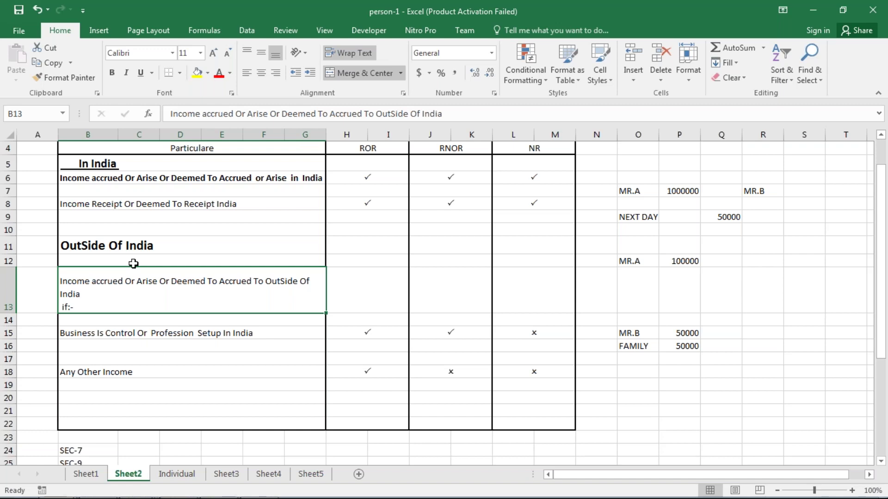
pyautogui.click(150, 333)
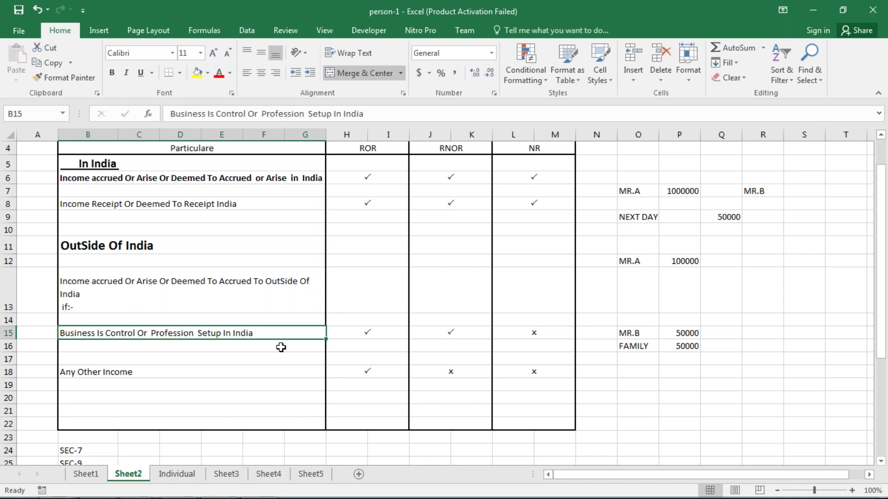
pyautogui.click(155, 374)
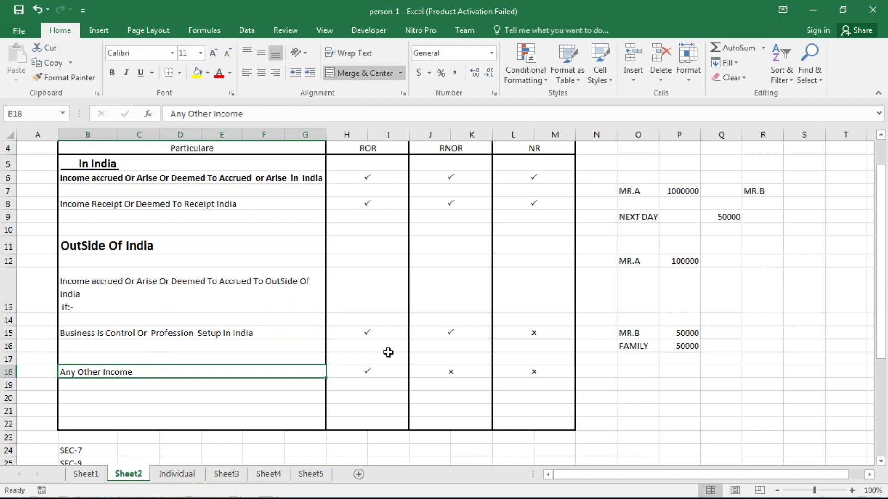
pyautogui.click(381, 370)
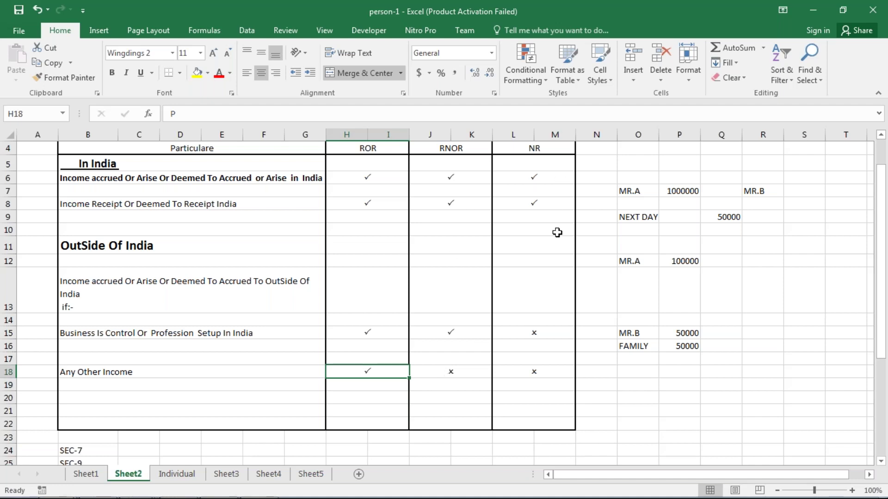
pyautogui.moveTo(457, 373); pyautogui.dragTo(544, 369)
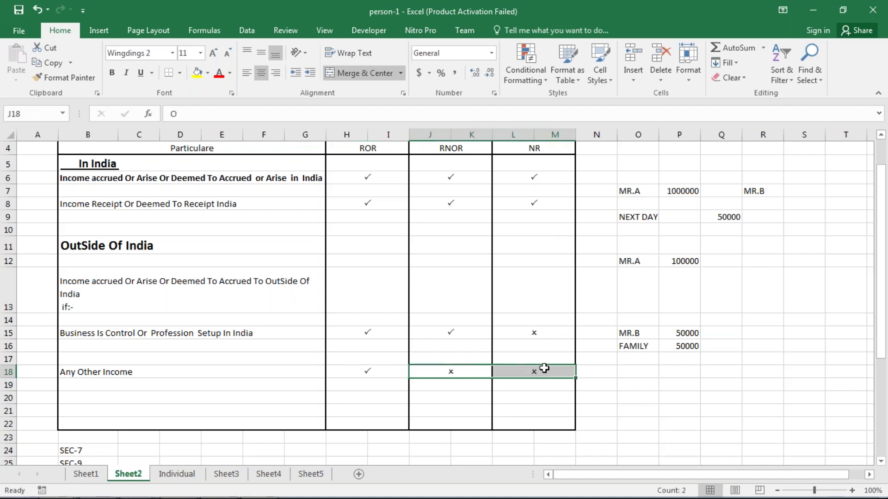
pyautogui.scroll(2, 458, 314)
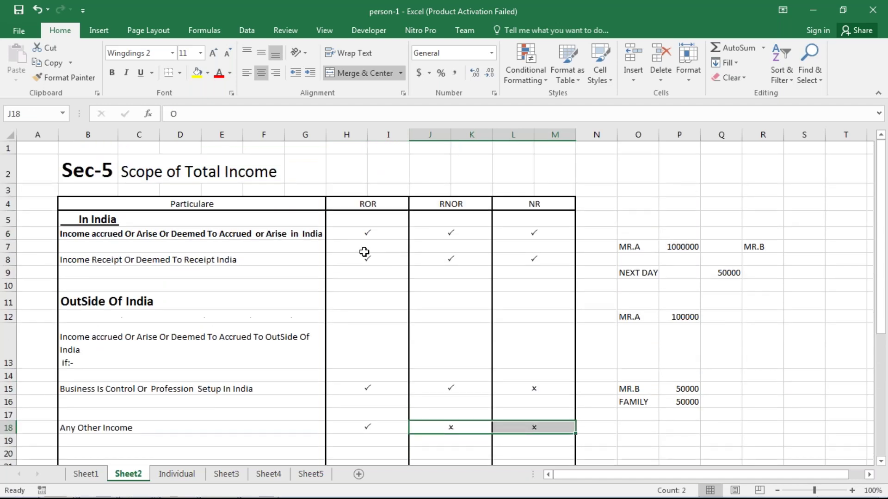
pyautogui.click(374, 237)
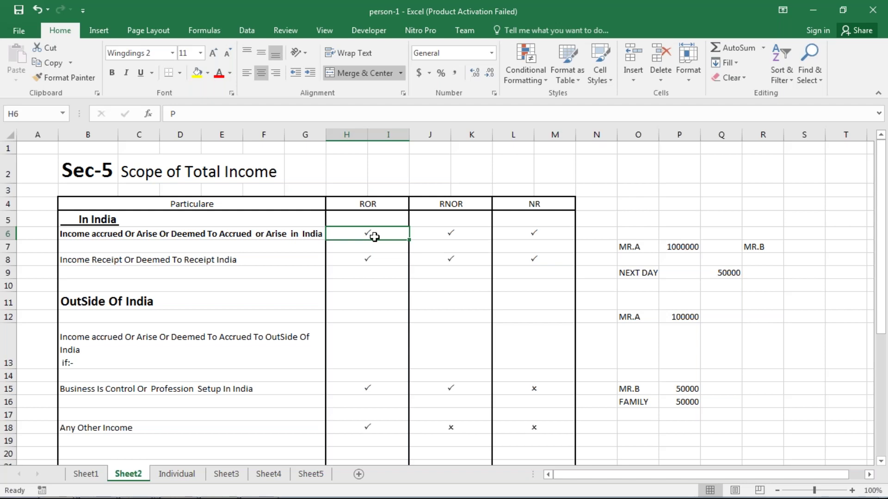
pyautogui.click(373, 206)
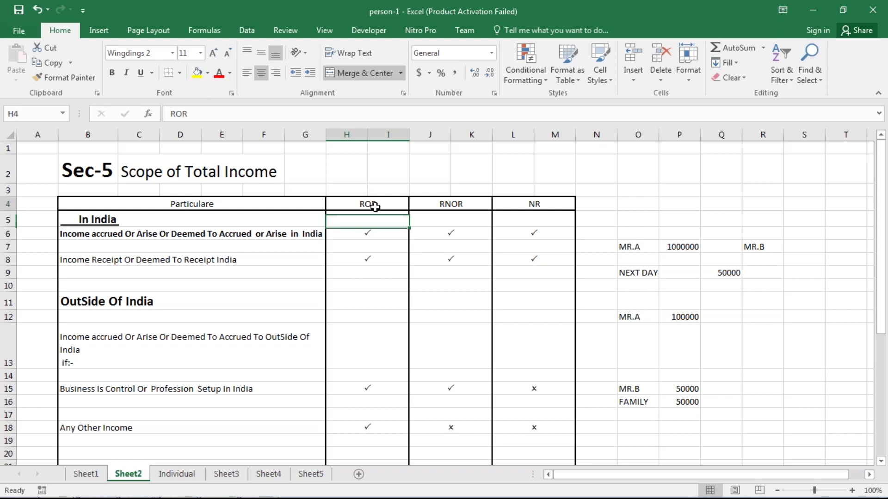
pyautogui.click(364, 234)
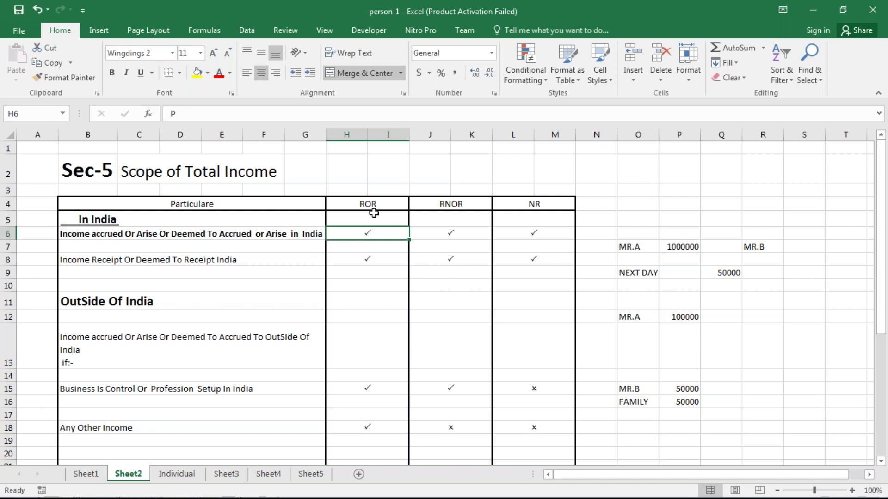
pyautogui.scroll(-1, 374, 213)
pyautogui.scroll(-5, 373, 213)
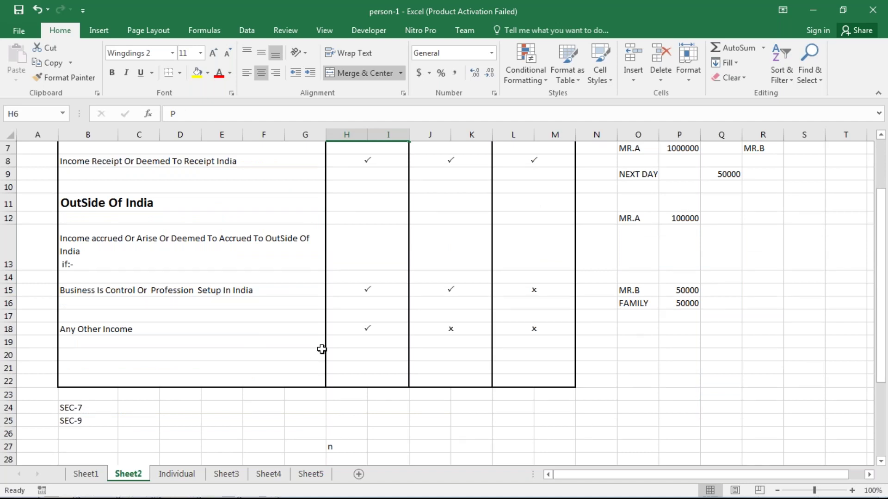
pyautogui.scroll(2, 321, 349)
pyautogui.scroll(1, 322, 349)
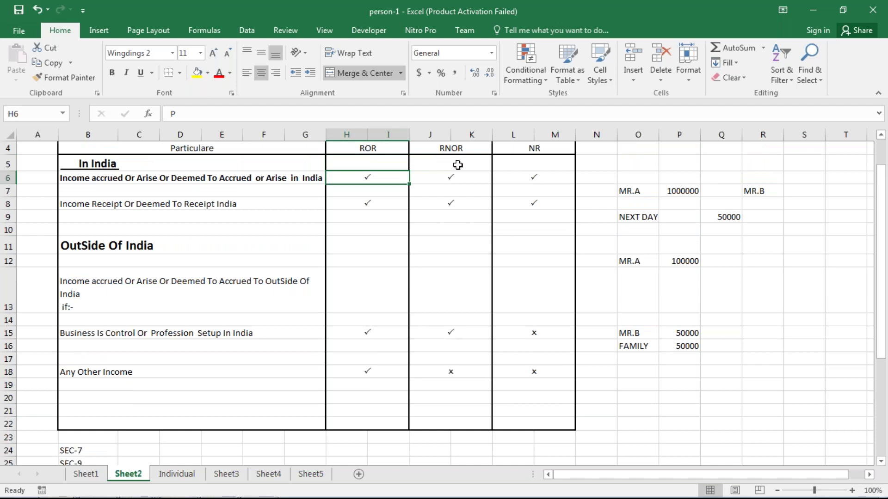
pyautogui.moveTo(457, 172); pyautogui.dragTo(460, 334)
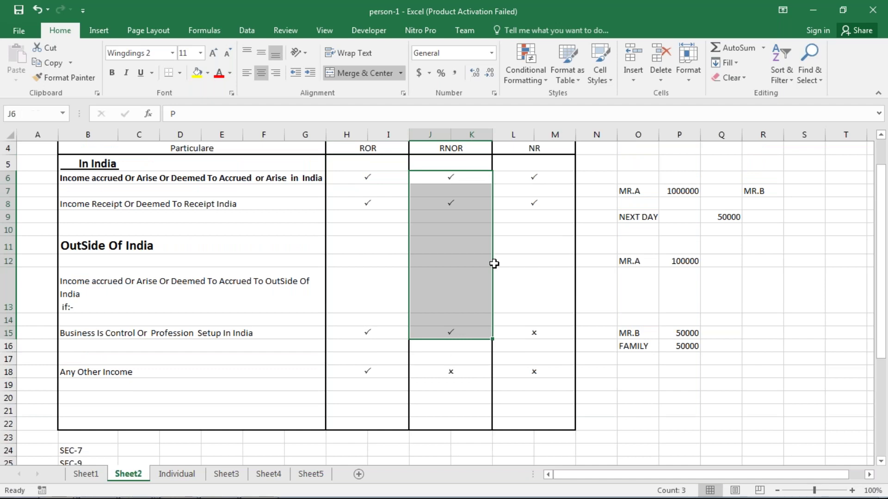
pyautogui.doubleClick(546, 178)
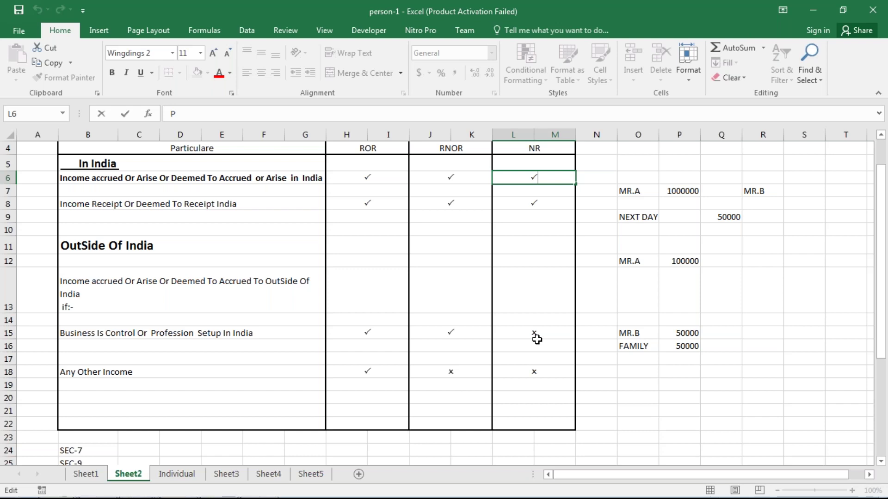
pyautogui.scroll(1, 172, 169)
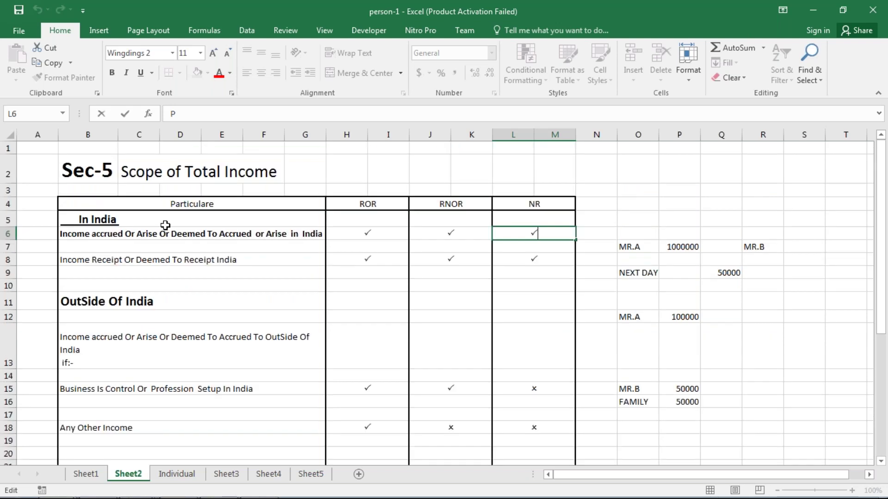
pyautogui.click(149, 237)
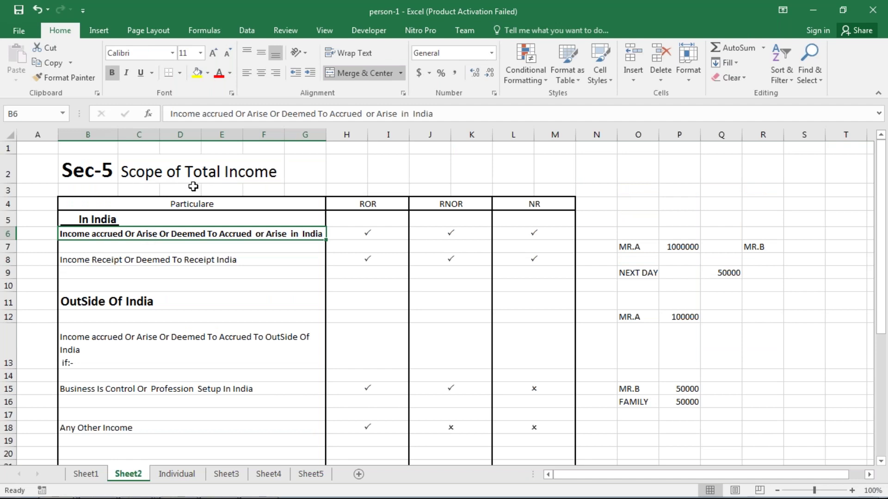
pyautogui.click(137, 287)
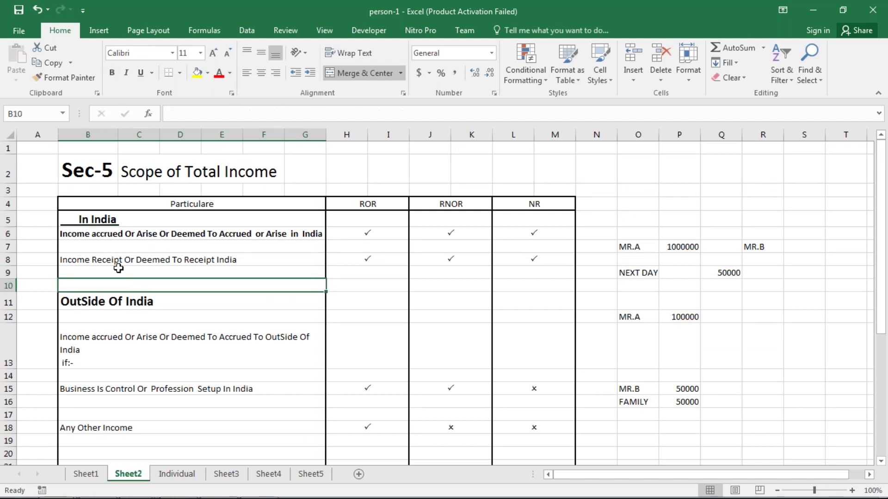
pyautogui.moveTo(67, 233)
pyautogui.mouseDown()
pyautogui.moveTo(127, 232)
pyautogui.moveTo(217, 255)
pyautogui.moveTo(246, 234)
pyautogui.mouseUp()
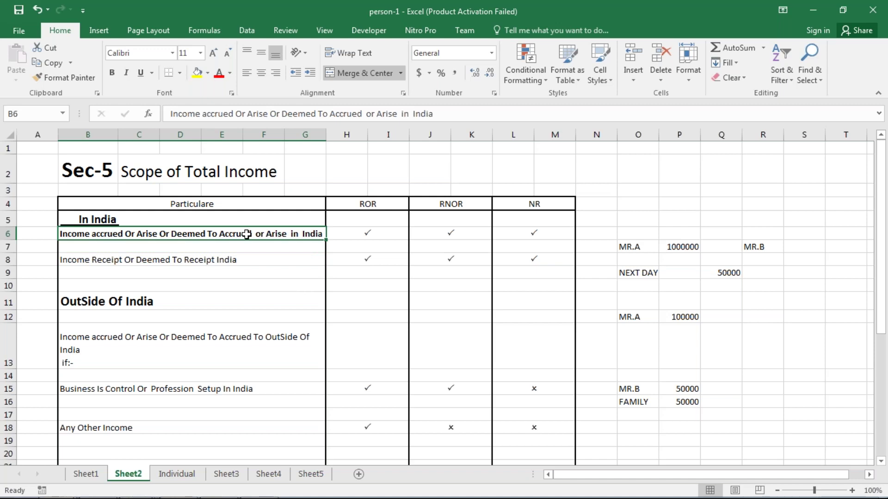
pyautogui.hotkey('ctrl', 'b')
# On the Individual sheet, review the Residental Status title, the Individual box and the Residental Status branch.
pyautogui.click(171, 477)
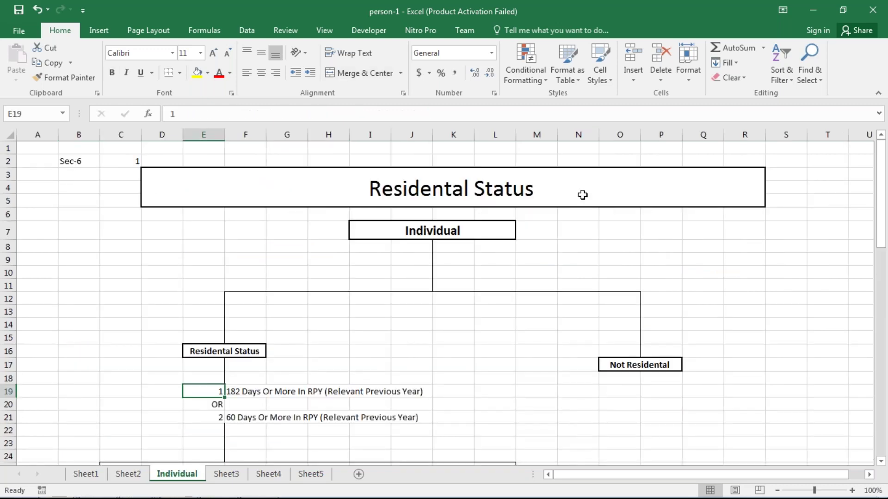
pyautogui.click(530, 191)
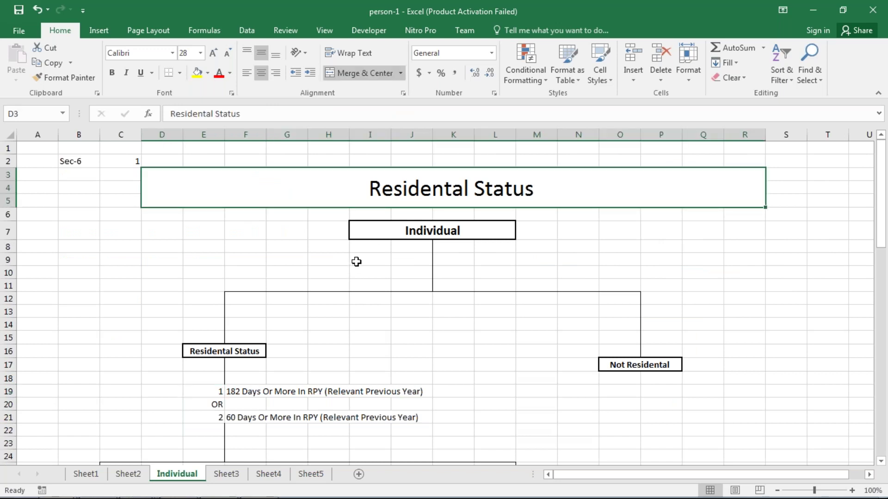
pyautogui.click(369, 252)
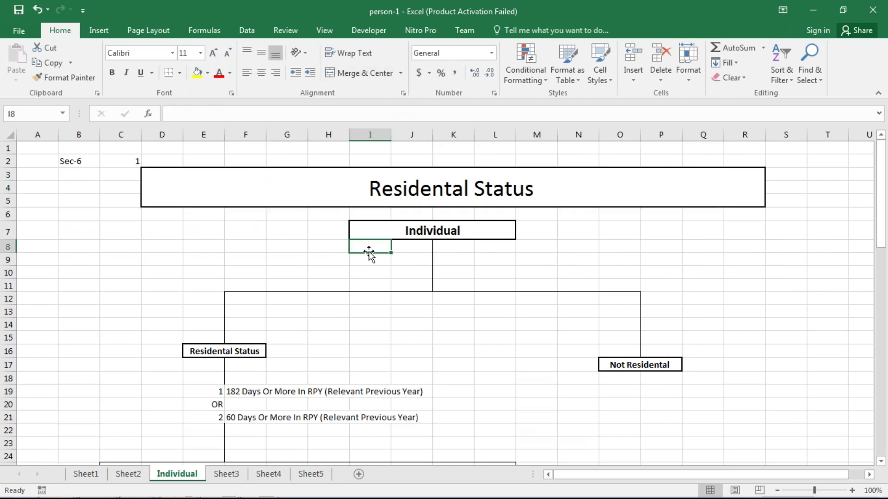
pyautogui.click(370, 202)
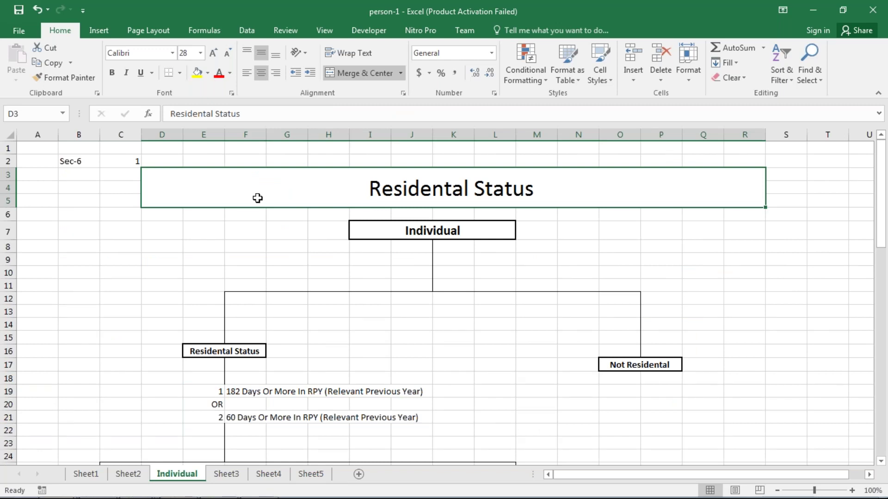
pyautogui.click(346, 231)
pyautogui.click(376, 231)
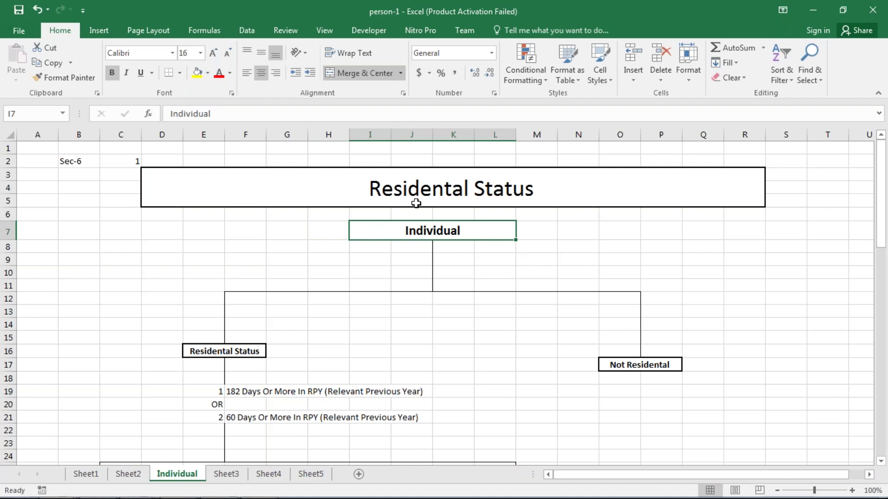
pyautogui.click(420, 201)
pyautogui.click(402, 225)
pyautogui.scroll(-1, 402, 226)
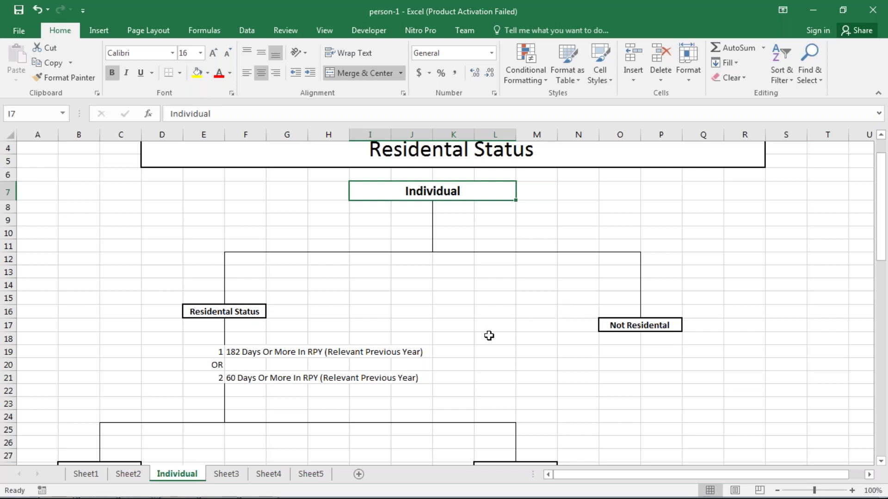
pyautogui.click(253, 314)
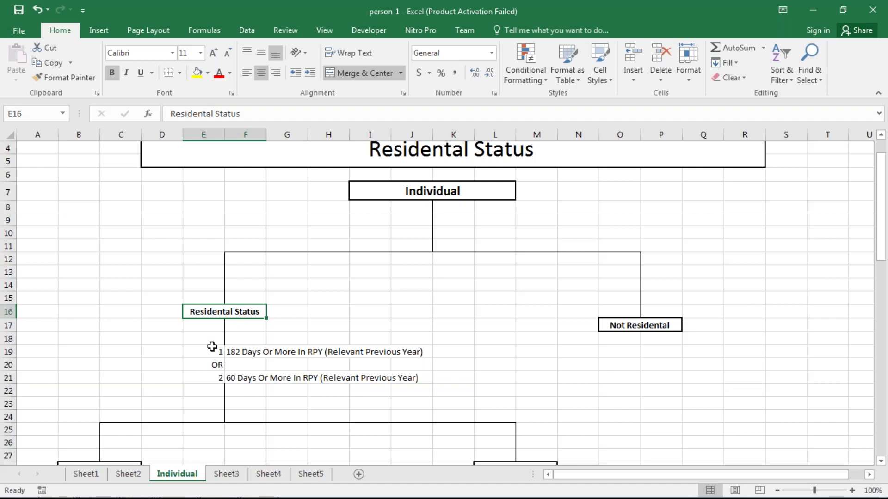
# Label the Residental Status branch ROR in cell G17.
pyautogui.moveTo(211, 347); pyautogui.dragTo(409, 382)
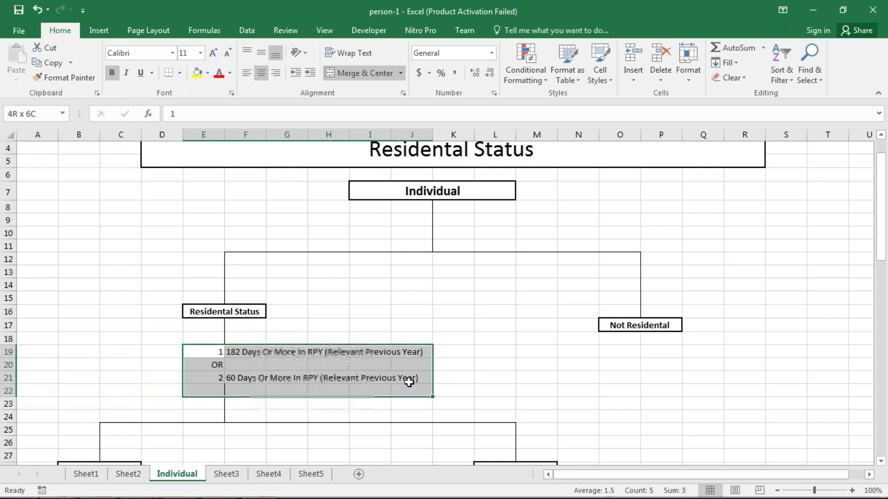
pyautogui.click(304, 327)
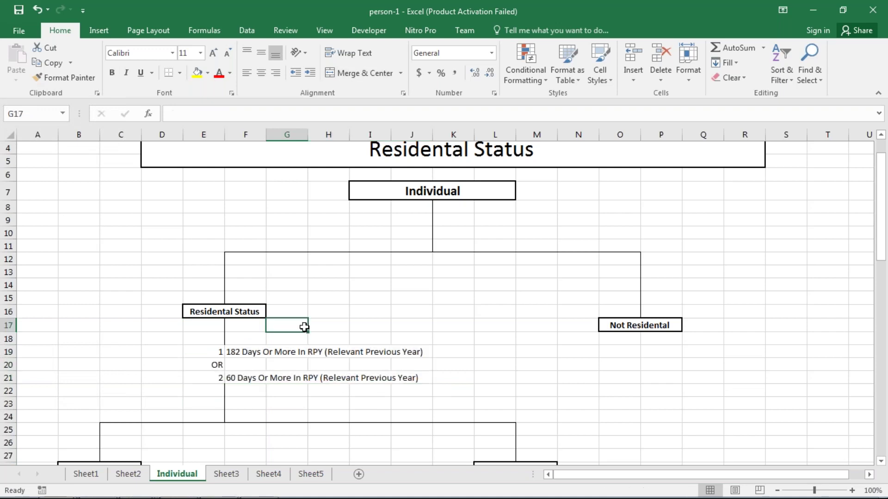
pyautogui.write('R')
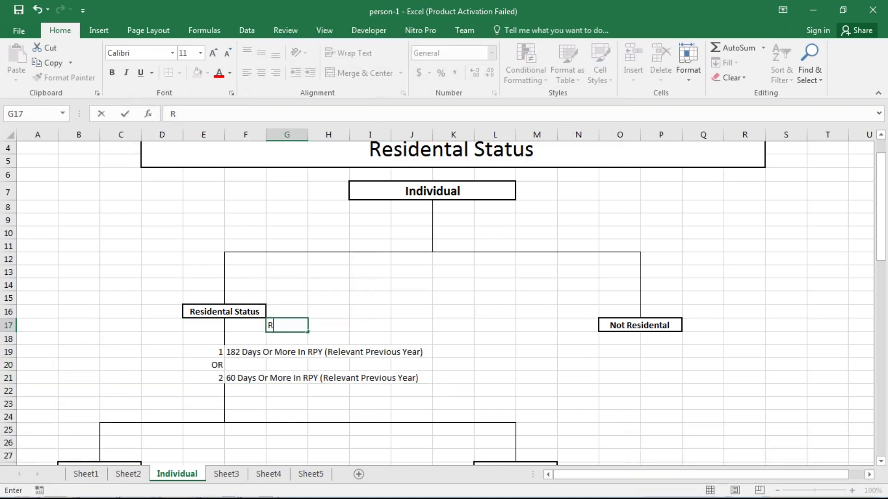
pyautogui.write('OR')
pyautogui.press('Return')
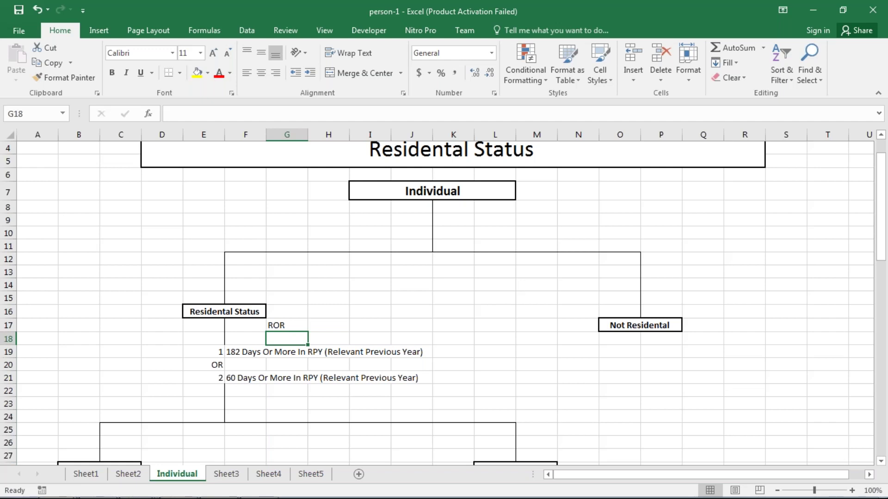
# Mark NR in cell O19 under Not Residental.
pyautogui.click(199, 350)
pyautogui.moveTo(246, 362); pyautogui.dragTo(246, 378)
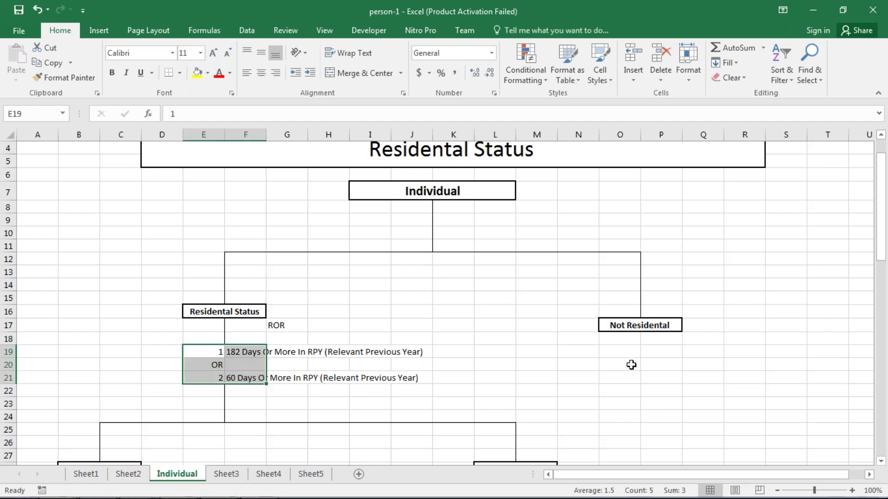
pyautogui.click(619, 354)
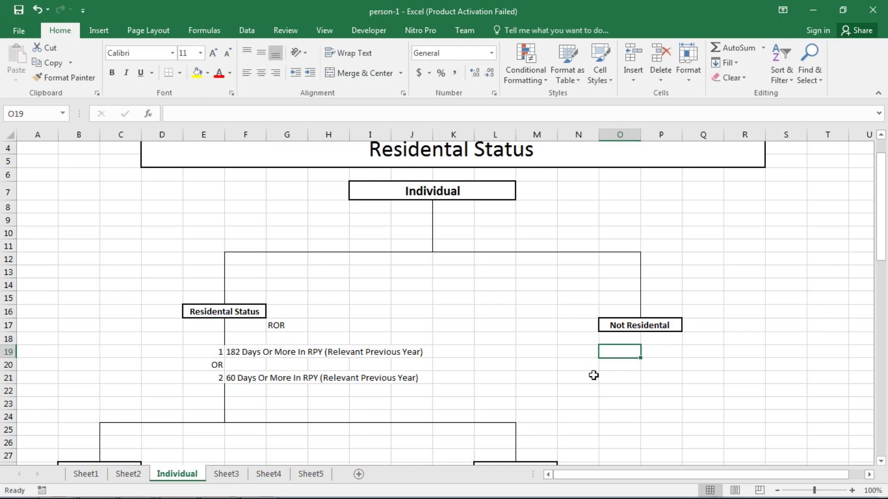
pyautogui.write('NR')
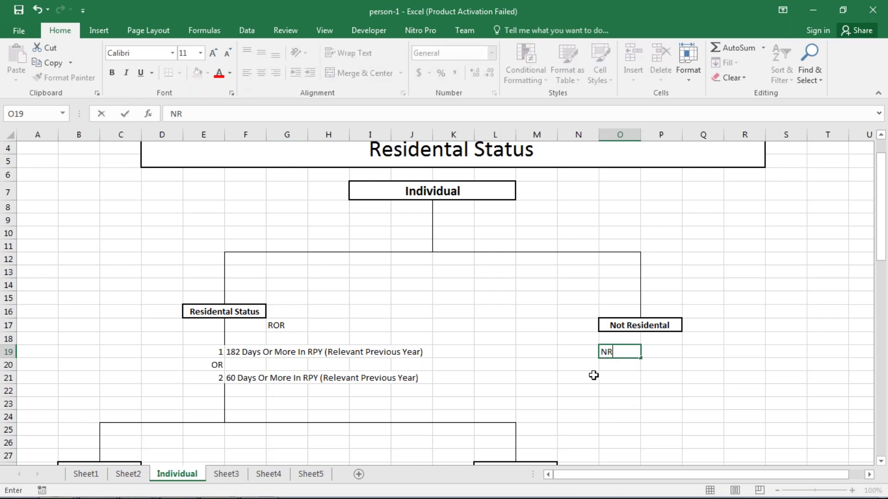
pyautogui.press('Return')
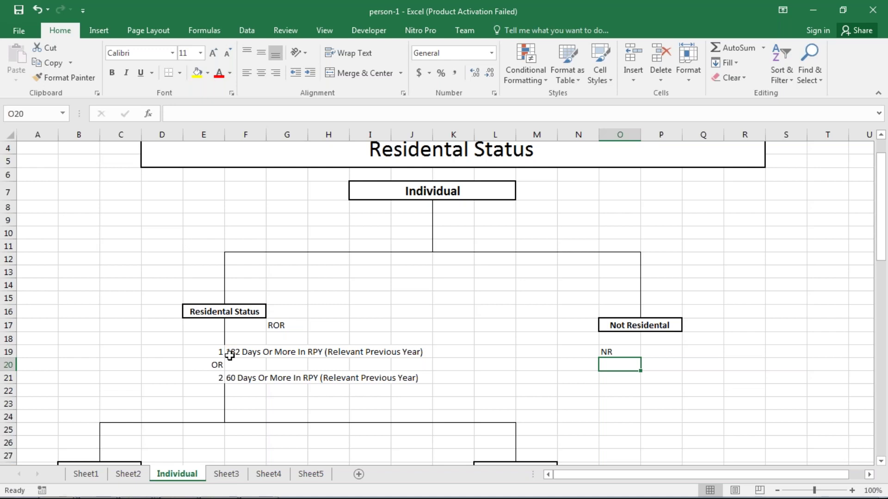
# Open the 182 days condition text and leave it unchanged.
pyautogui.click(230, 355)
pyautogui.doubleClick(230, 356)
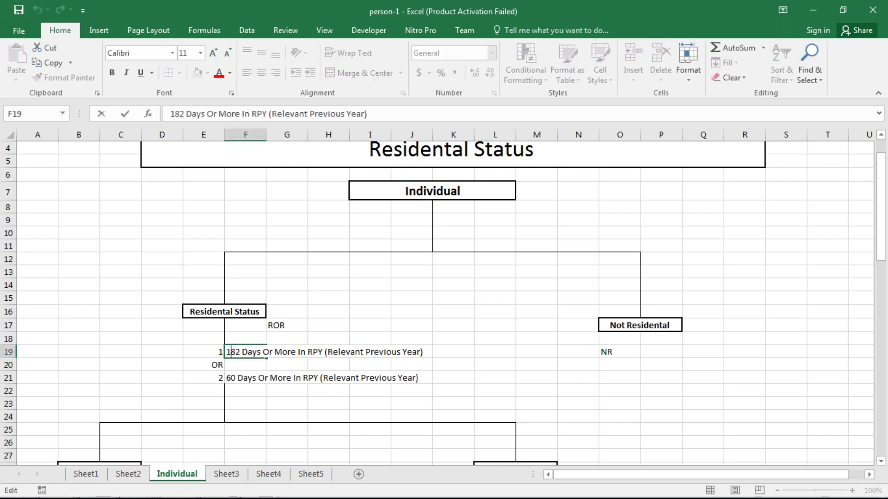
pyautogui.click(351, 309)
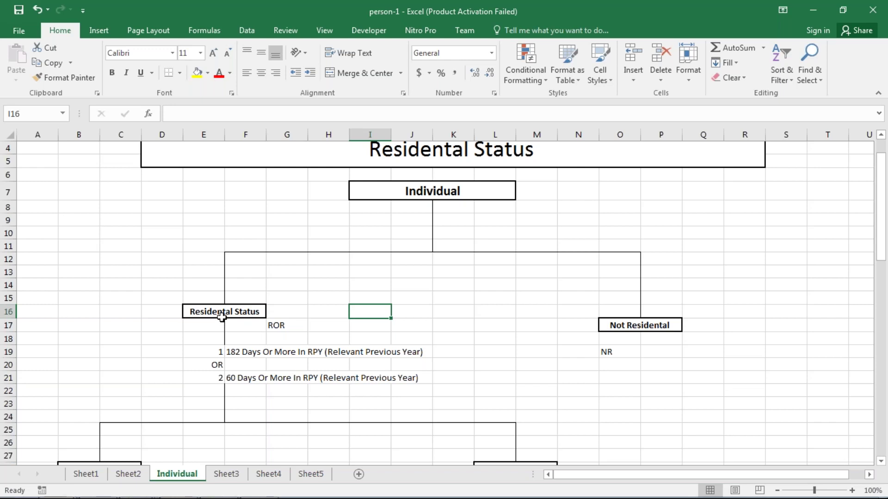
# Review the OR entry in E20 and the 60 Days text in F21 on the Individual flowchart.
pyautogui.click(213, 365)
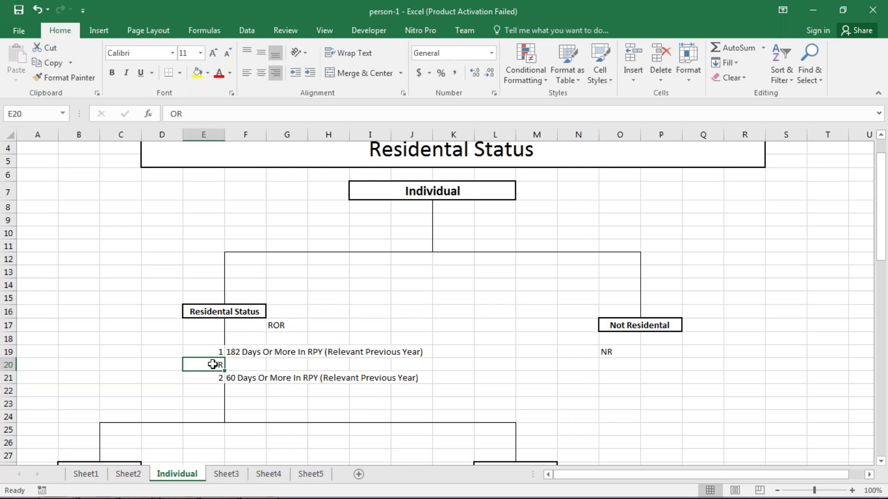
pyautogui.scroll(-1, 214, 364)
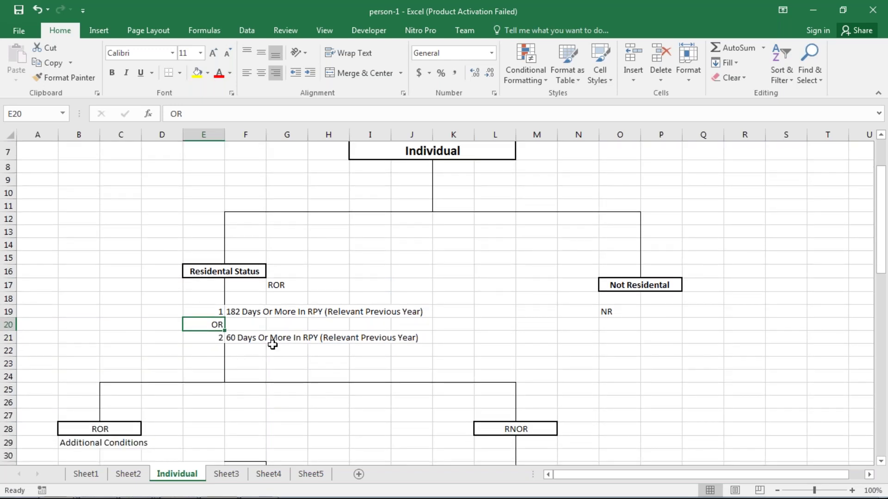
pyautogui.click(242, 342)
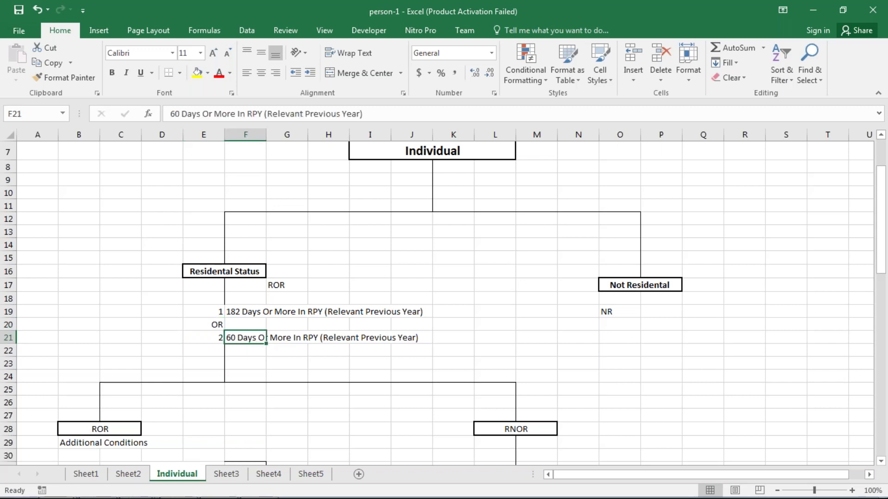
pyautogui.scroll(-1, 266, 338)
pyautogui.scroll(-1, 266, 338)
pyautogui.scroll(-3, 271, 279)
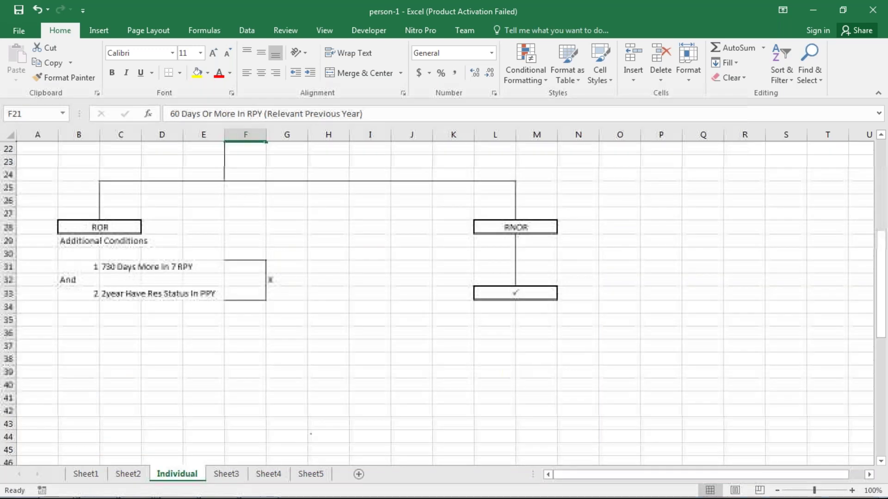
pyautogui.scroll(-2, 434, 301)
pyautogui.scroll(-1, 435, 300)
pyautogui.scroll(-1, 245, 338)
pyautogui.scroll(-3, 244, 338)
pyautogui.scroll(-5, 244, 338)
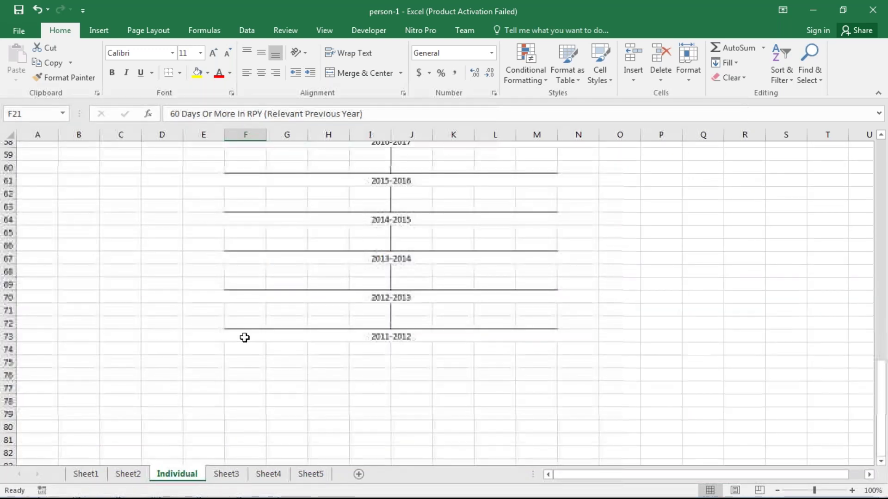
pyautogui.scroll(4, 245, 338)
pyautogui.scroll(4, 245, 338)
pyautogui.scroll(6, 244, 338)
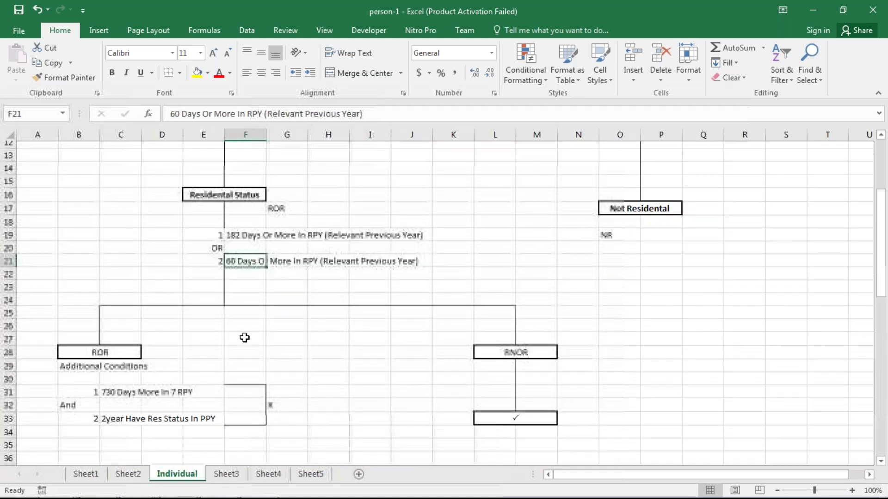
pyautogui.scroll(3, 245, 338)
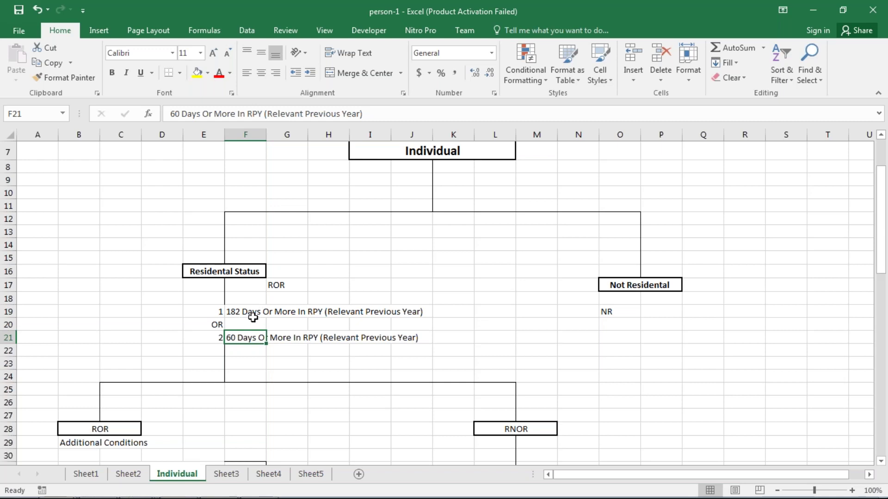
# Scroll down to the year timeline and select the merged 2018-19 label.
pyautogui.click(371, 363)
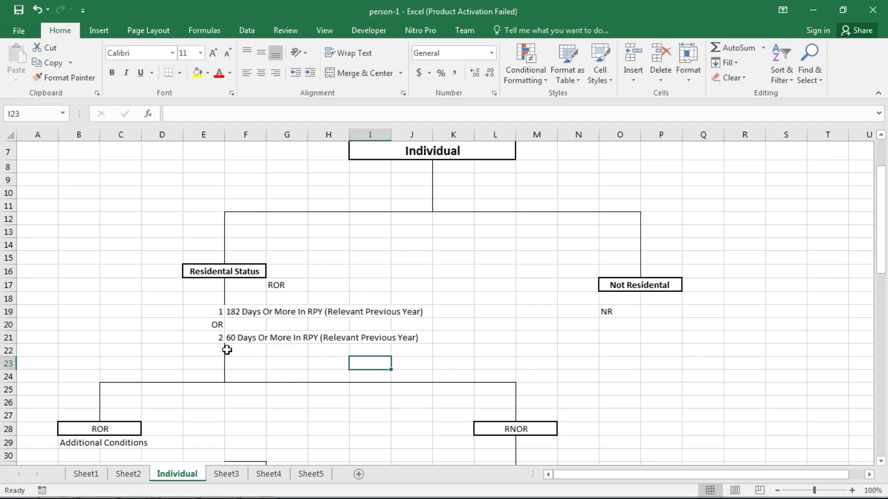
pyautogui.click(253, 338)
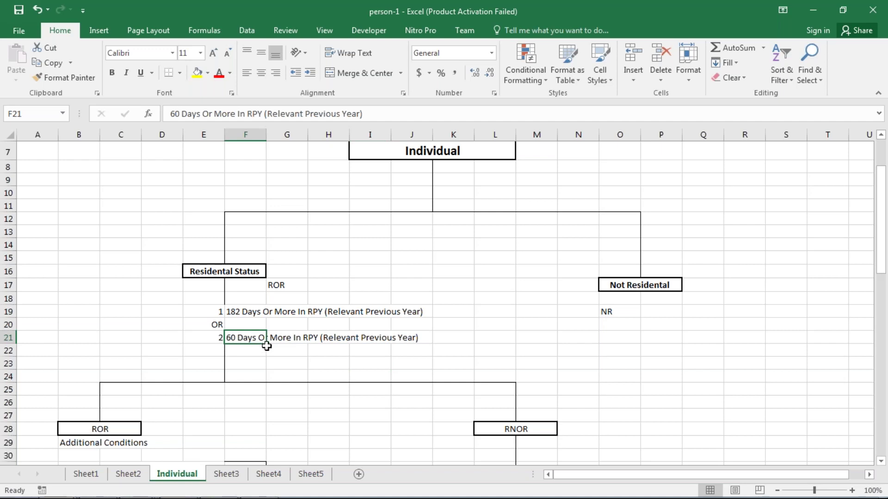
pyautogui.scroll(-1, 267, 346)
pyautogui.scroll(-1, 266, 346)
pyautogui.scroll(-1, 266, 346)
pyautogui.scroll(-1, 266, 346)
pyautogui.scroll(-6, 277, 343)
pyautogui.scroll(-4, 277, 343)
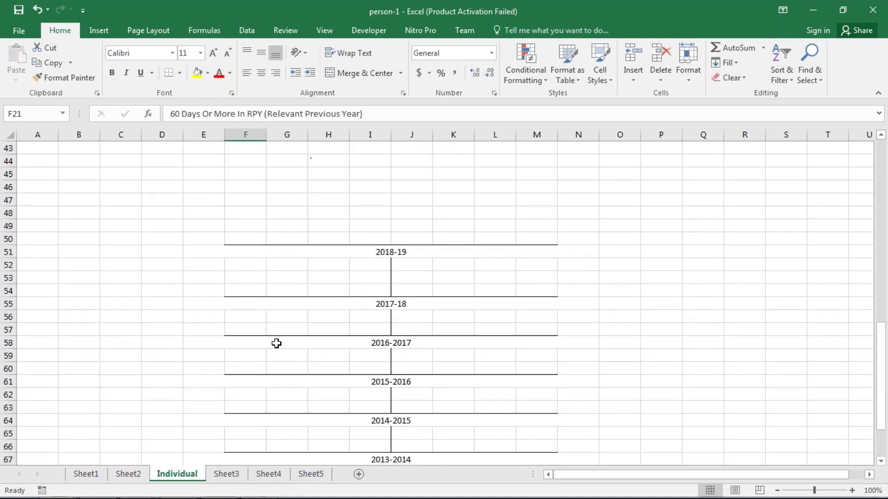
pyautogui.scroll(-2, 277, 343)
pyautogui.scroll(-2, 331, 355)
pyautogui.scroll(1, 332, 354)
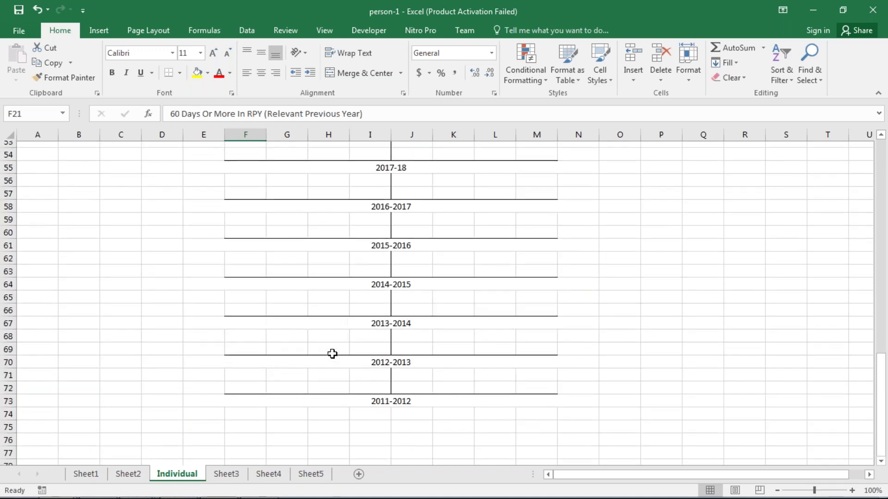
pyautogui.scroll(3, 333, 353)
pyautogui.click(417, 265)
pyautogui.click(423, 216)
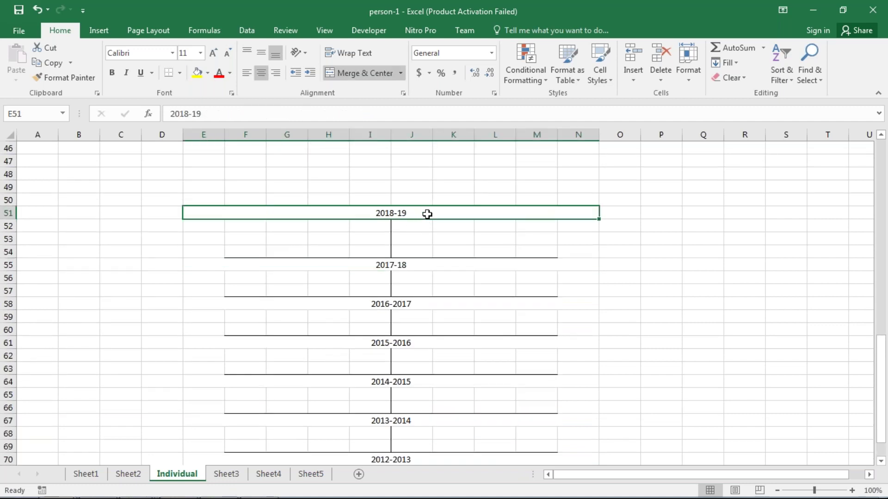
# Change the E55 label to '2017-18 60' and switch on Draw Border.
pyautogui.click(442, 268)
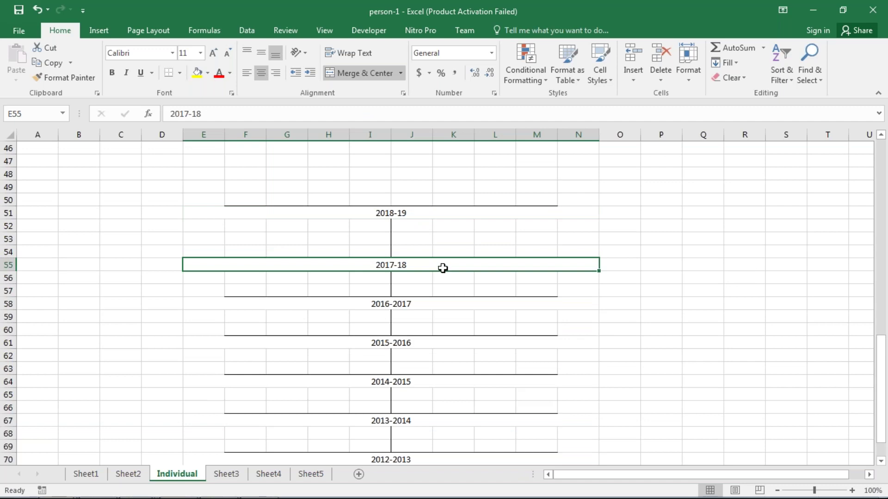
pyautogui.doubleClick(442, 268)
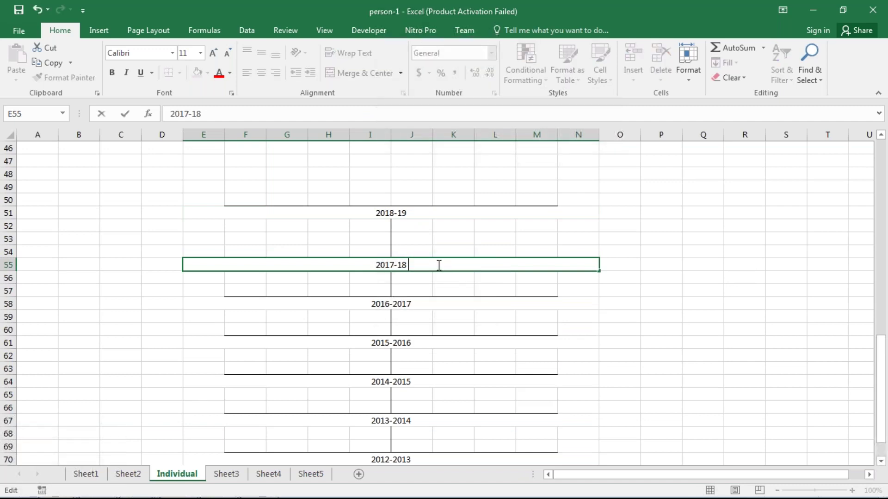
pyautogui.write('60')
pyautogui.click(433, 299)
pyautogui.click(420, 260)
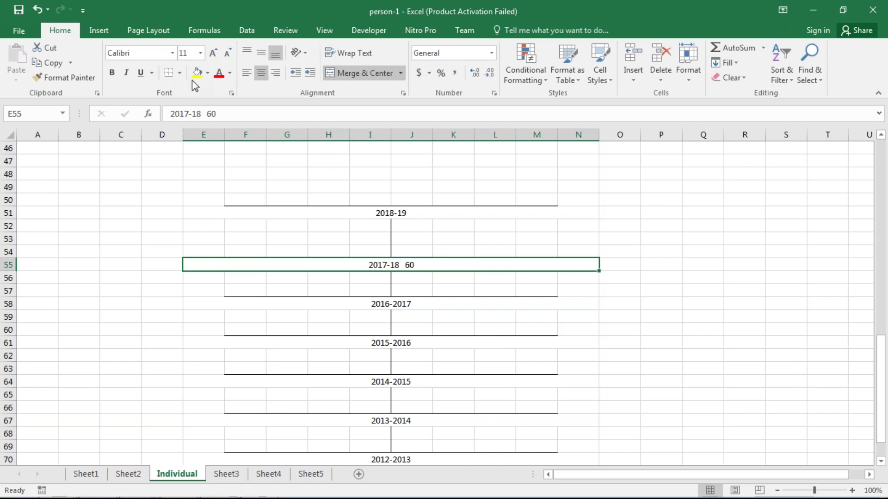
pyautogui.click(179, 73)
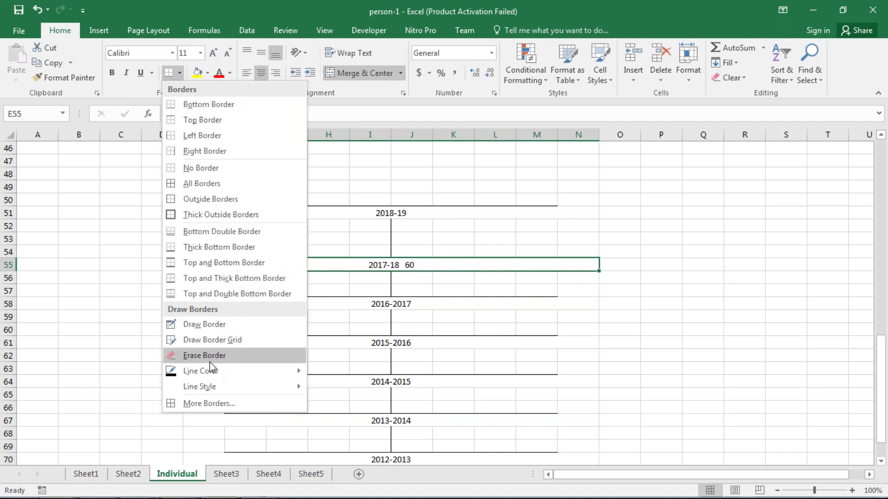
pyautogui.click(213, 325)
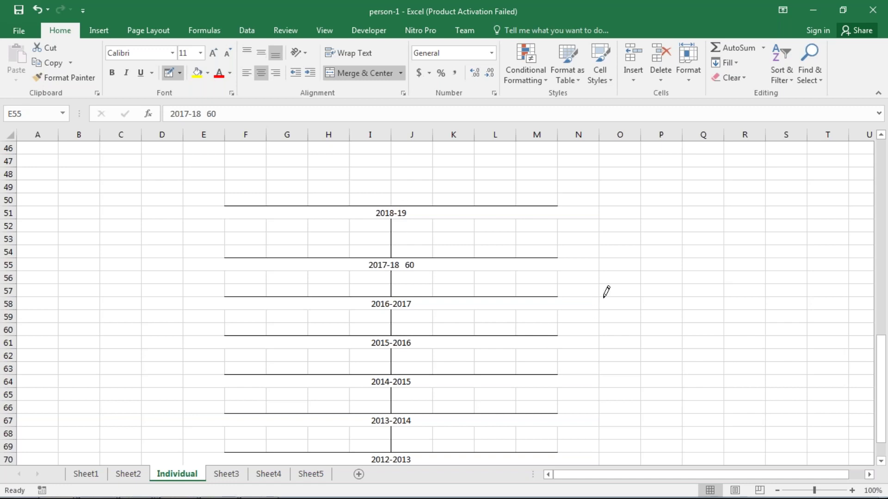
# Draw a border bracket along column O, rows 58–66, with a connector line to P61.
pyautogui.moveTo(629, 299); pyautogui.dragTo(639, 296)
pyautogui.moveTo(641, 298); pyautogui.dragTo(640, 374)
pyautogui.moveTo(640, 299); pyautogui.dragTo(641, 374)
pyautogui.moveTo(640, 374); pyautogui.dragTo(622, 408)
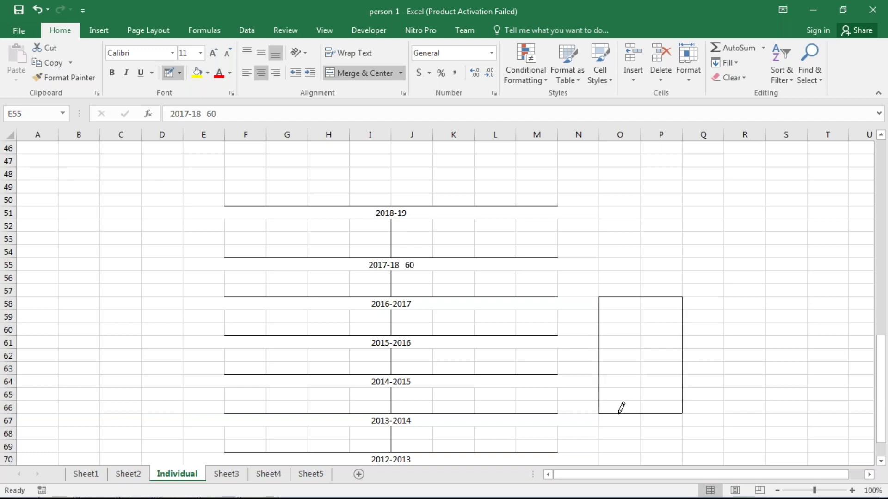
pyautogui.hotkey('ctrl', 'z')
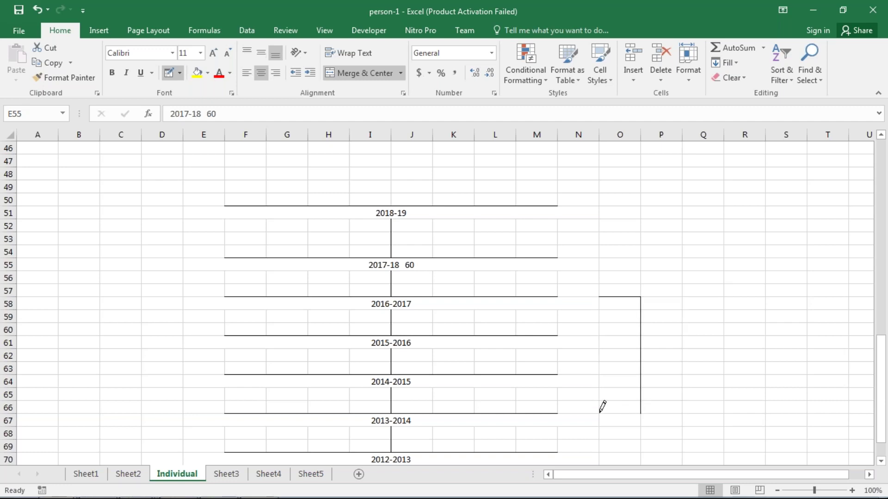
pyautogui.click(625, 413)
pyautogui.click(660, 347)
pyautogui.press('Escape')
# Centre P61, give it a thick outside border and enter 365.
pyautogui.click(649, 342)
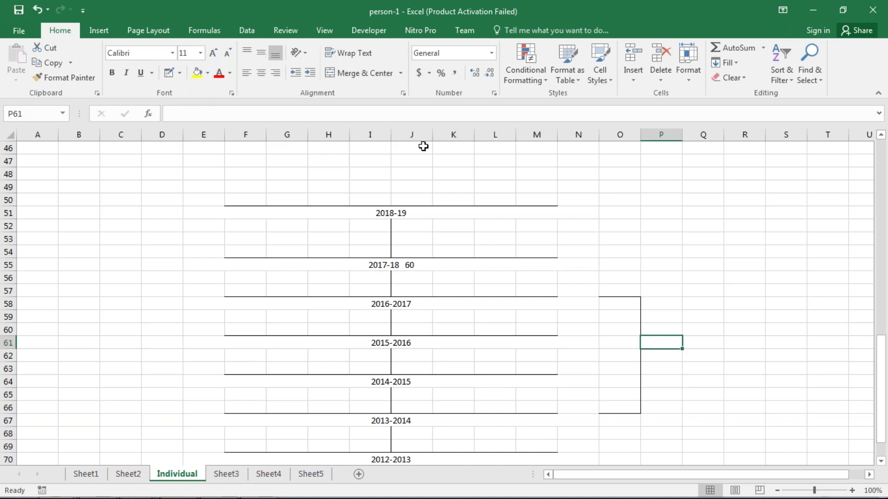
pyautogui.click(261, 73)
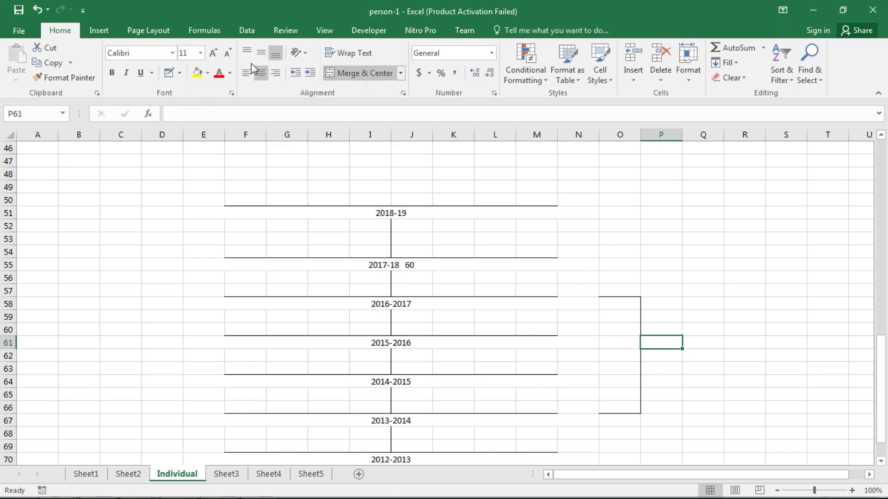
pyautogui.click(178, 74)
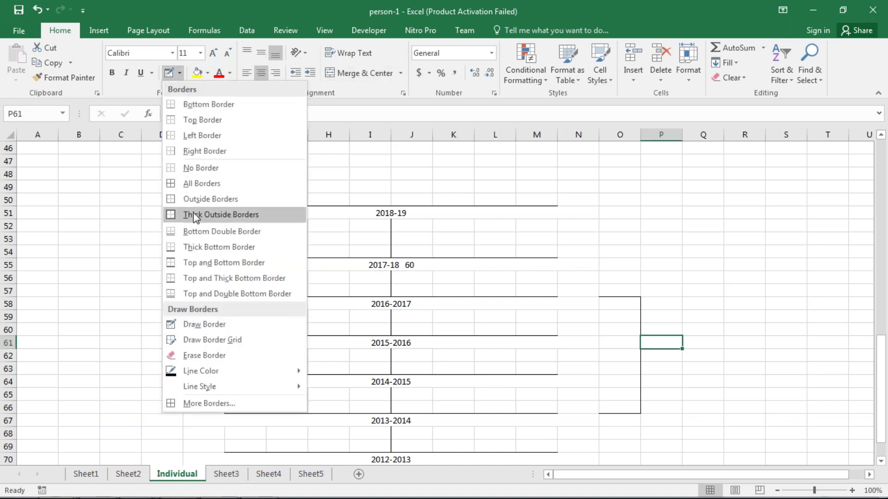
pyautogui.click(203, 214)
pyautogui.write('365')
pyautogui.press('Return')
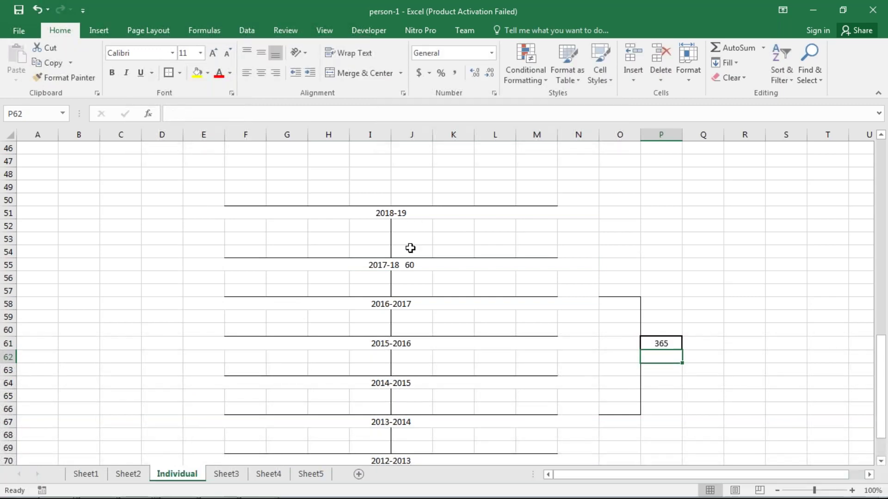
pyautogui.scroll(2, 412, 247)
pyautogui.scroll(1, 412, 247)
pyautogui.scroll(3, 412, 247)
pyautogui.scroll(4, 412, 248)
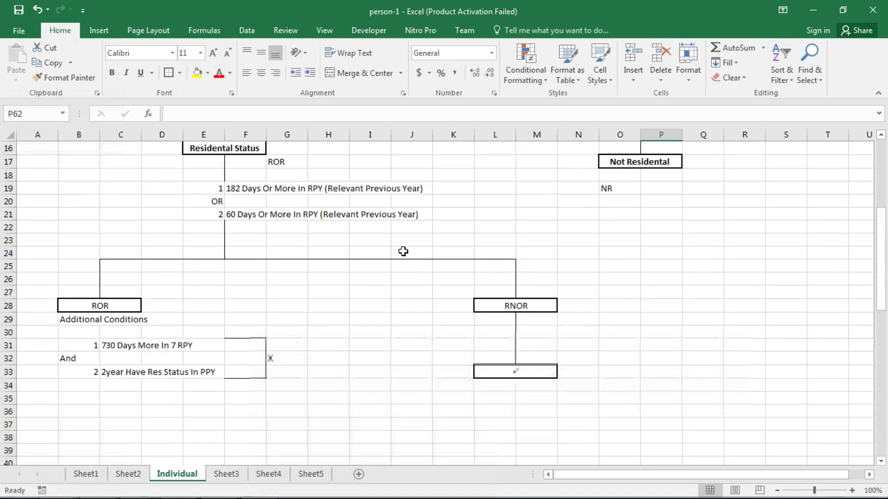
pyautogui.scroll(2, 402, 249)
pyautogui.click(277, 238)
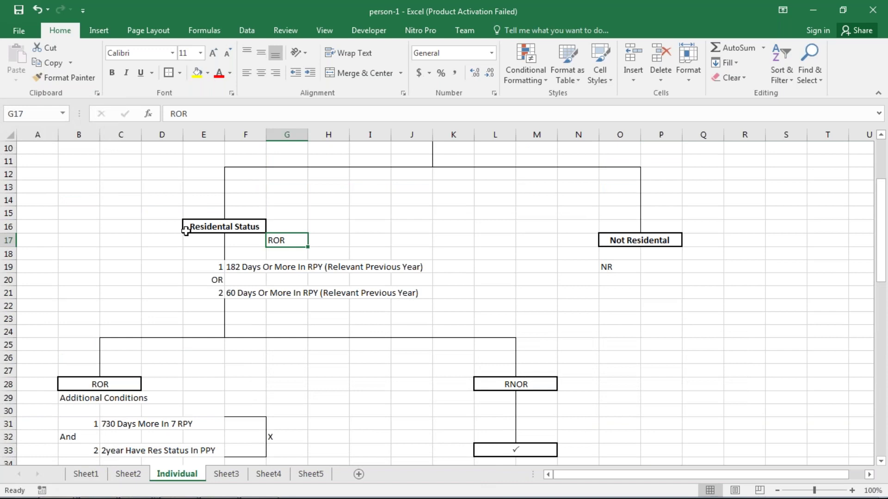
pyautogui.click(215, 267)
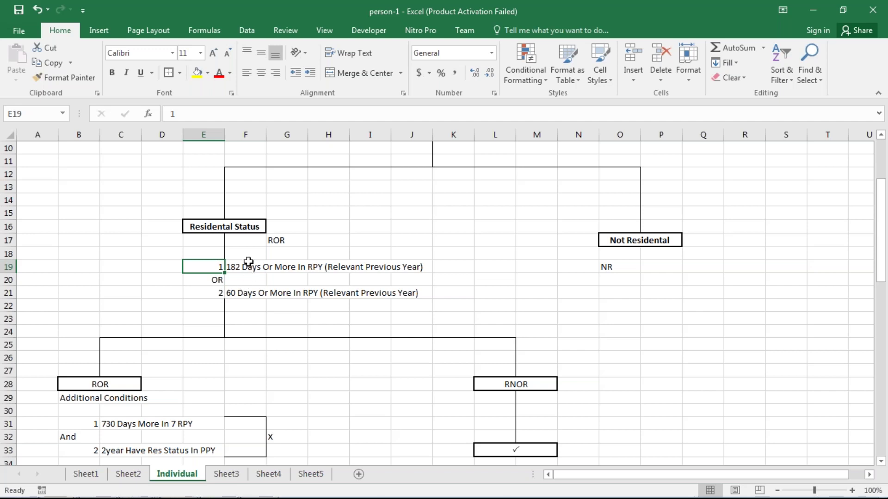
pyautogui.click(239, 295)
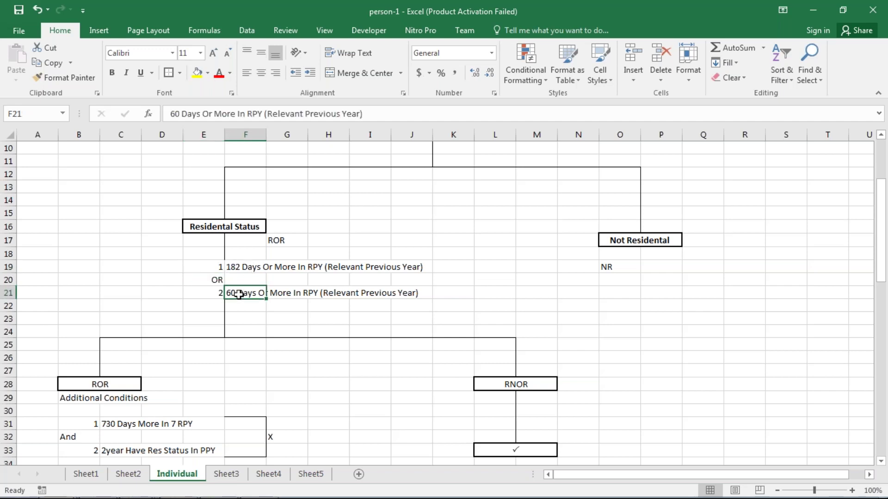
pyautogui.scroll(-1, 238, 294)
pyautogui.scroll(-8, 238, 294)
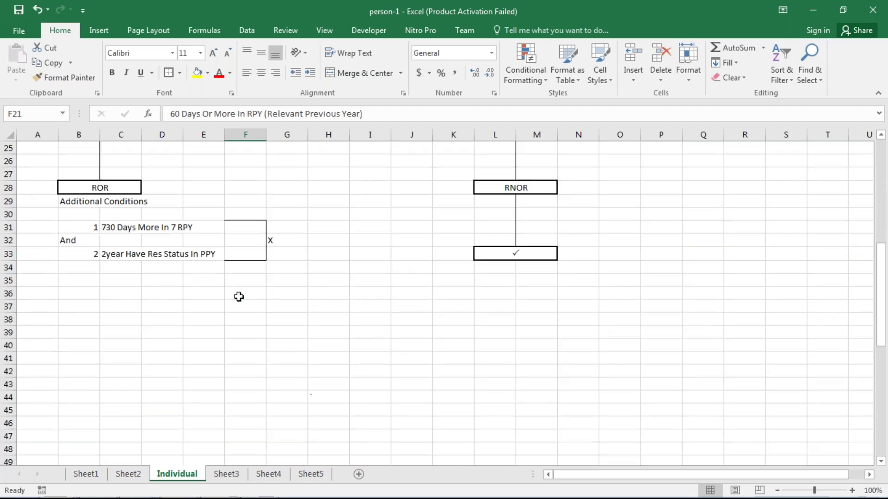
pyautogui.scroll(-1, 238, 297)
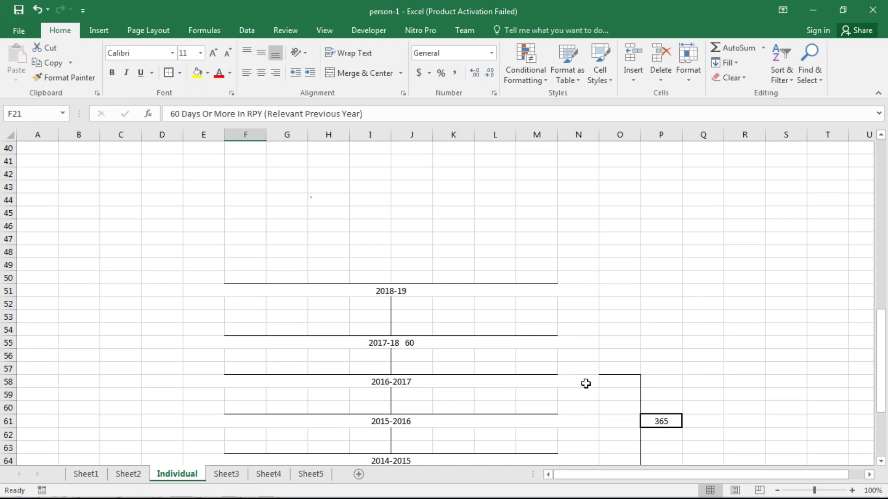
pyautogui.scroll(-2, 586, 384)
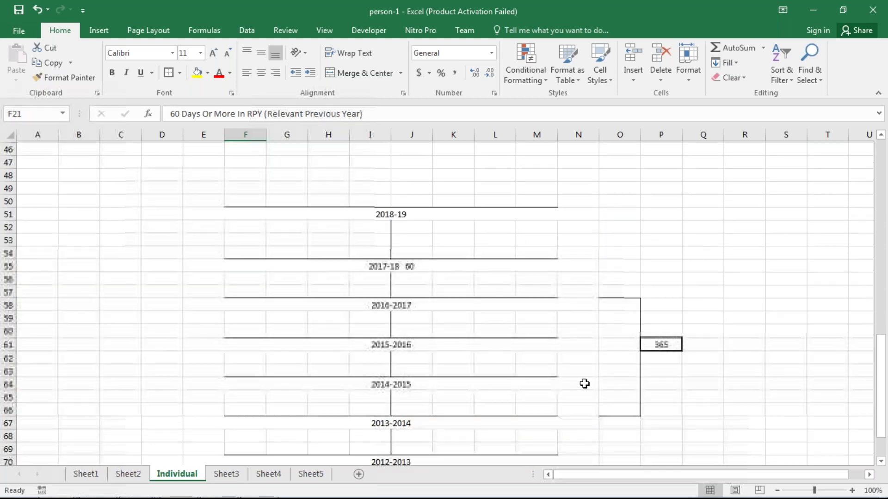
pyautogui.click(397, 268)
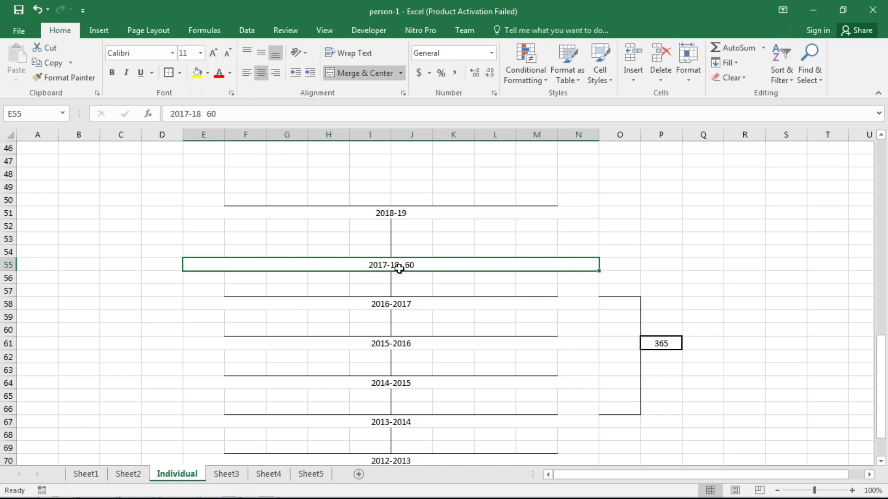
pyautogui.click(599, 304)
pyautogui.moveTo(599, 303); pyautogui.dragTo(616, 403)
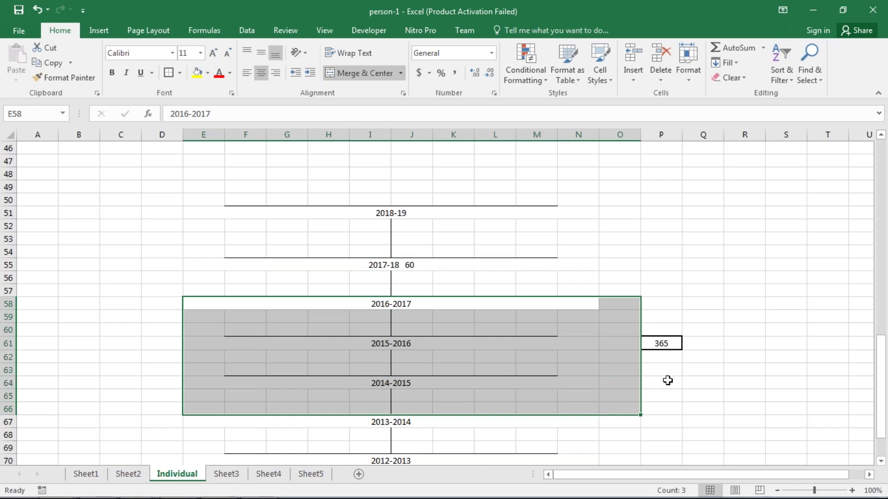
pyautogui.click(656, 346)
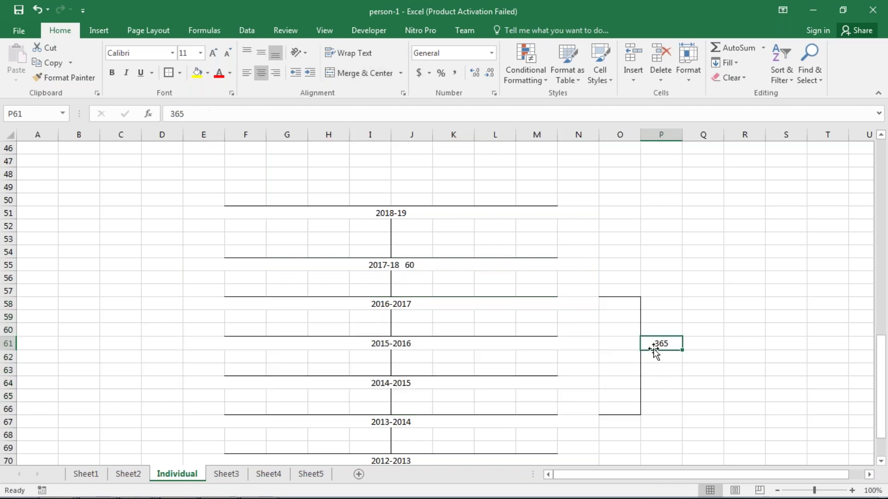
pyautogui.scroll(7, 647, 356)
pyautogui.scroll(3, 616, 359)
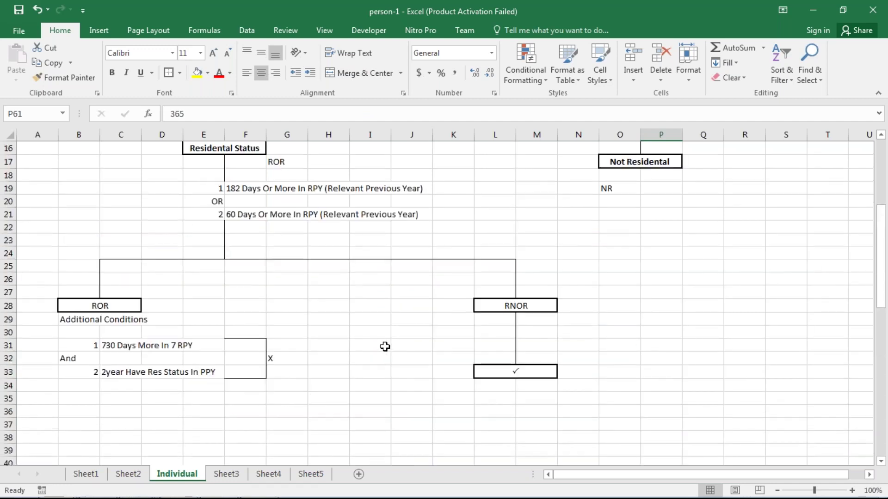
pyautogui.scroll(3, 384, 347)
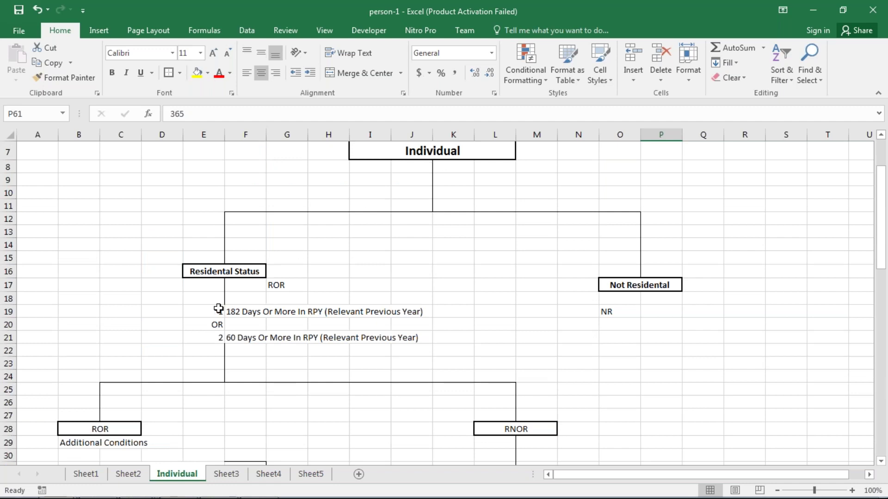
pyautogui.click(204, 312)
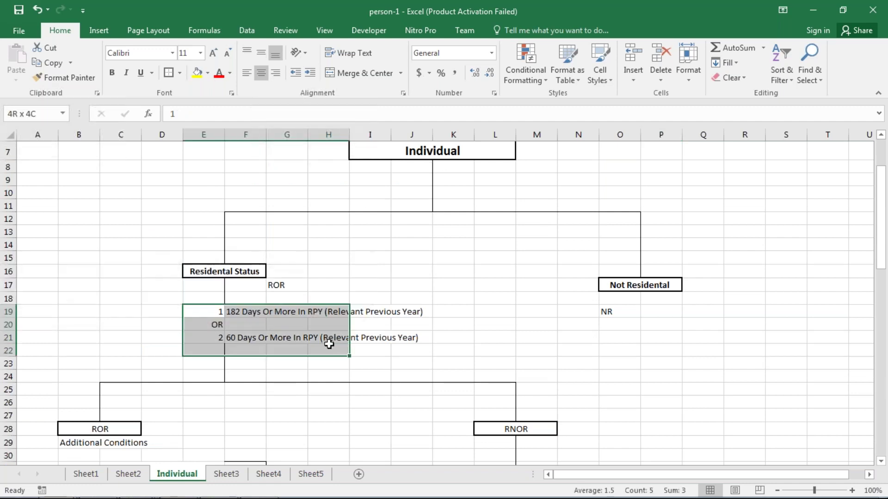
pyautogui.moveTo(259, 311)
pyautogui.mouseDown()
pyautogui.moveTo(342, 324)
pyautogui.moveTo(354, 311)
pyautogui.mouseUp()
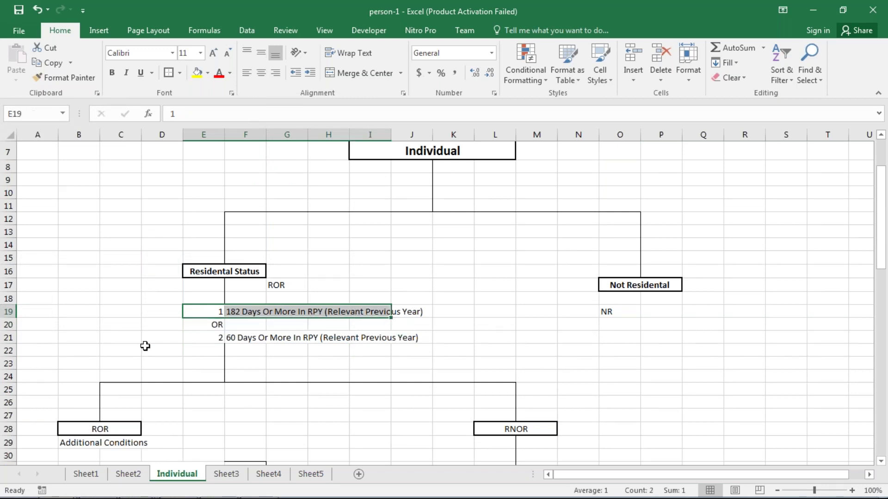
pyautogui.click(245, 338)
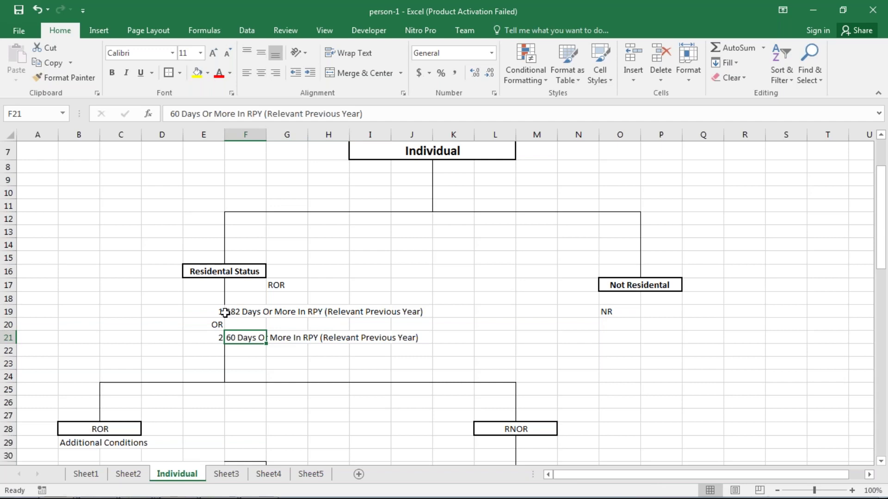
pyautogui.scroll(-3, 224, 312)
pyautogui.scroll(-3, 222, 312)
pyautogui.scroll(-2, 221, 311)
pyautogui.scroll(-1, 220, 311)
pyautogui.scroll(-3, 221, 311)
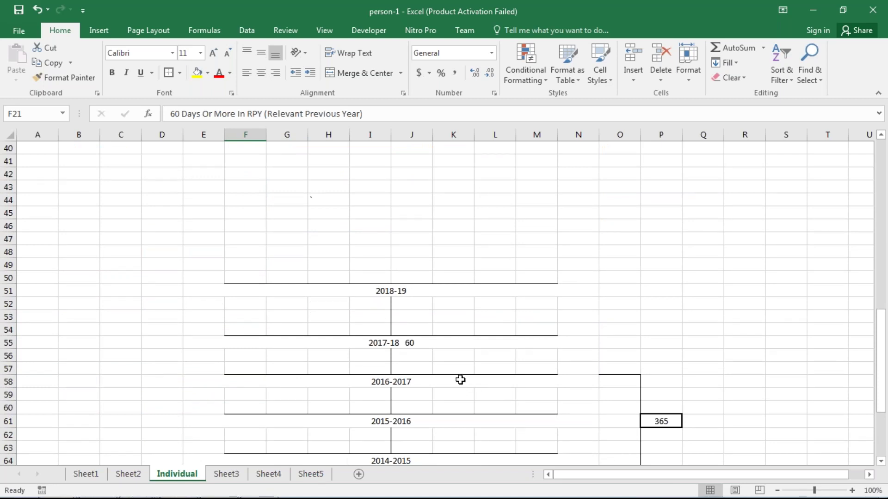
pyautogui.scroll(-1, 460, 380)
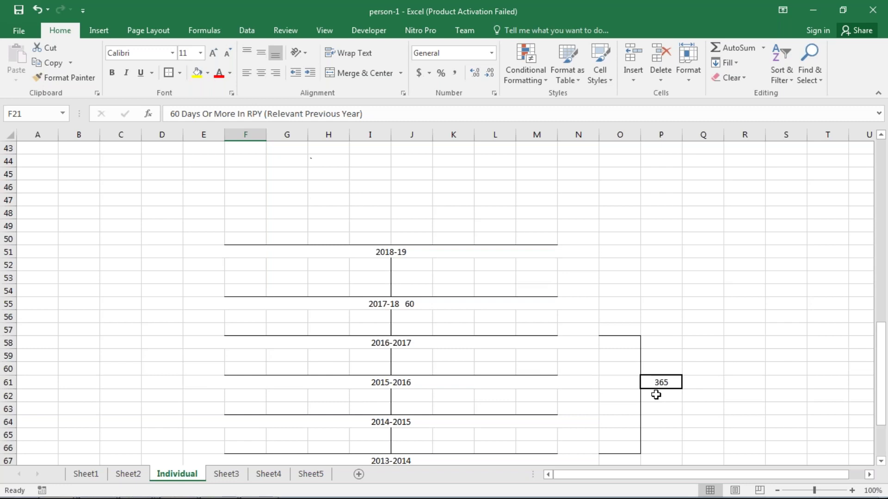
pyautogui.scroll(1, 655, 393)
pyautogui.scroll(11, 653, 391)
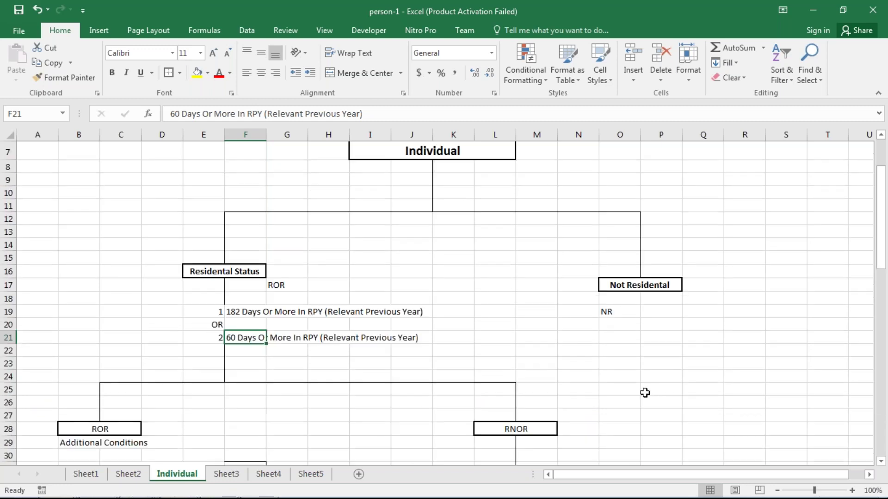
pyautogui.scroll(-1, 642, 392)
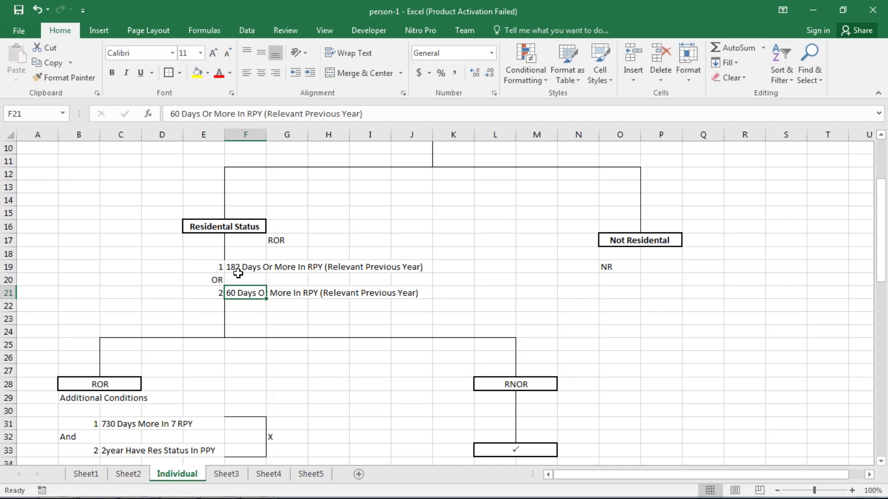
pyautogui.scroll(-2, 237, 273)
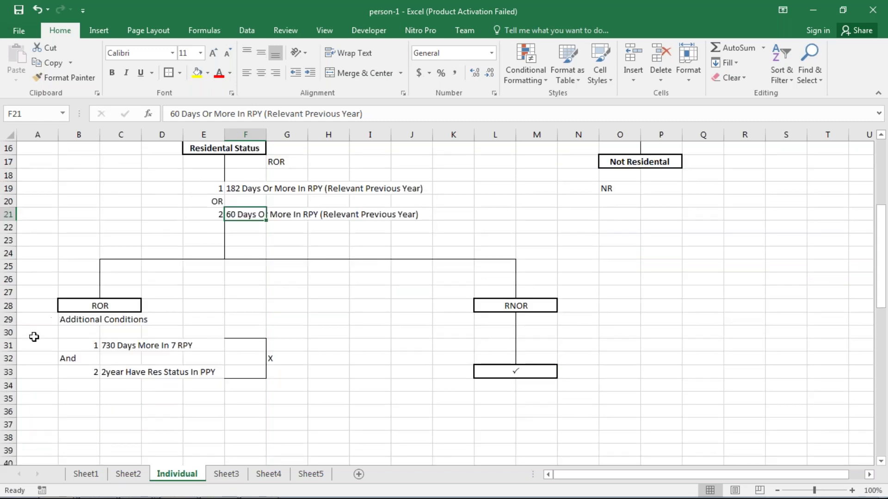
pyautogui.moveTo(46, 341); pyautogui.dragTo(184, 390)
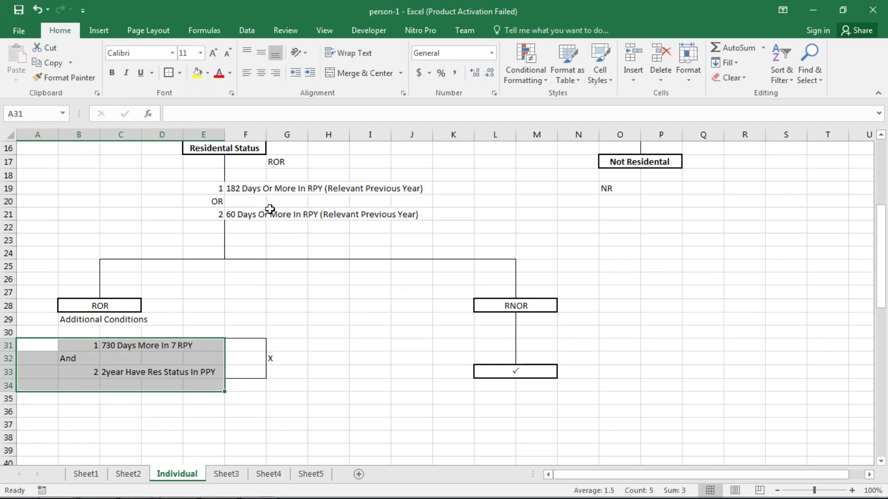
pyautogui.click(276, 173)
pyautogui.moveTo(224, 188); pyautogui.dragTo(245, 188)
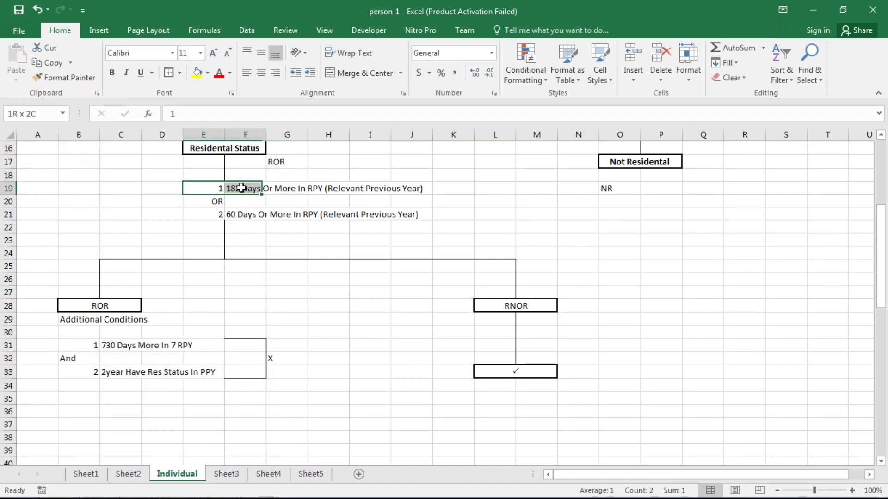
pyautogui.click(283, 162)
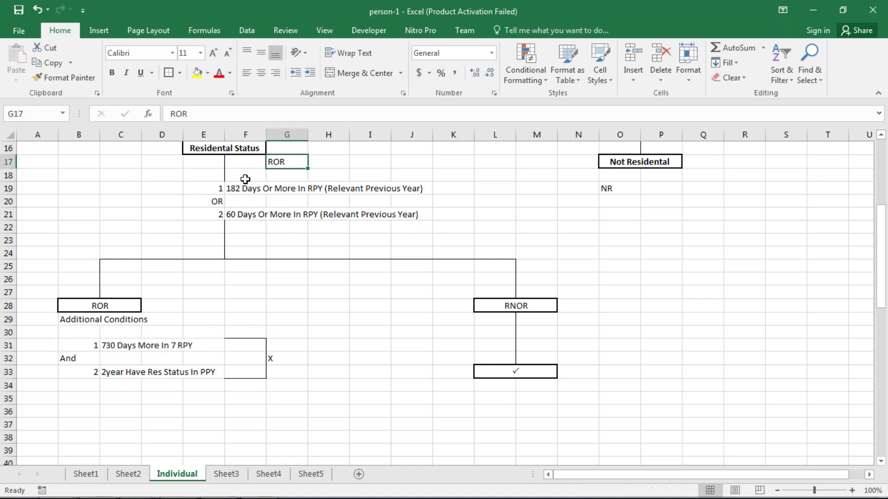
pyautogui.moveTo(231, 188); pyautogui.dragTo(250, 188)
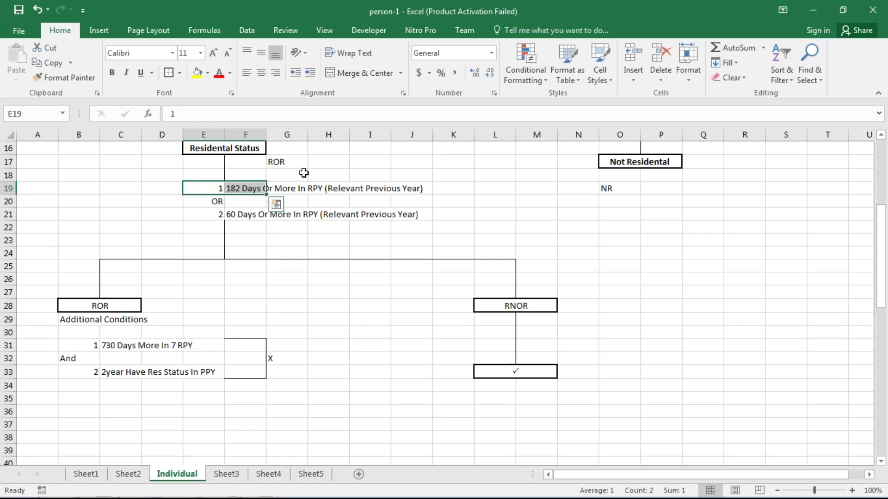
pyautogui.click(287, 161)
pyautogui.press('Delete')
pyautogui.click(125, 319)
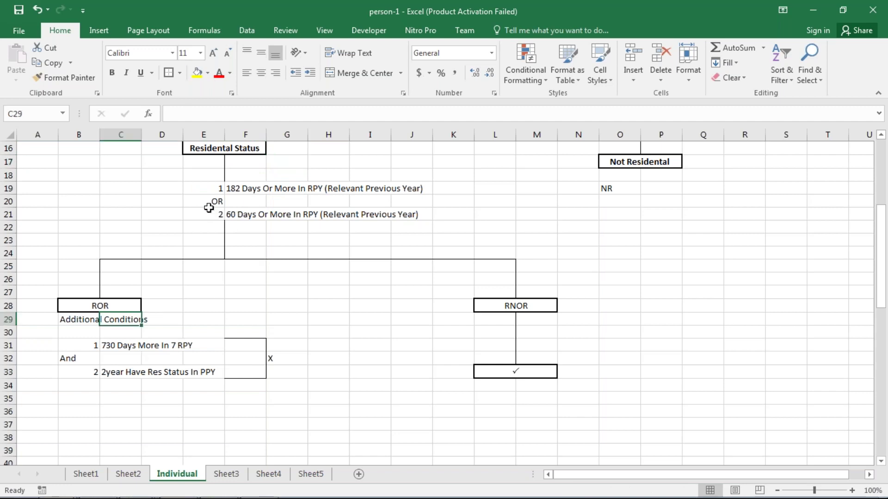
pyautogui.moveTo(206, 202); pyautogui.dragTo(264, 207)
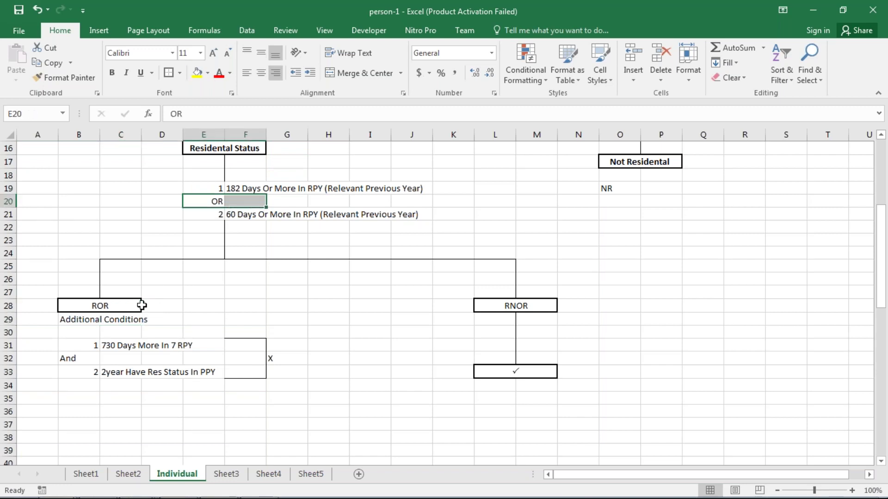
pyautogui.click(98, 361)
pyautogui.moveTo(98, 362)
pyautogui.mouseDown()
pyautogui.moveTo(111, 350)
pyautogui.moveTo(94, 357)
pyautogui.mouseUp()
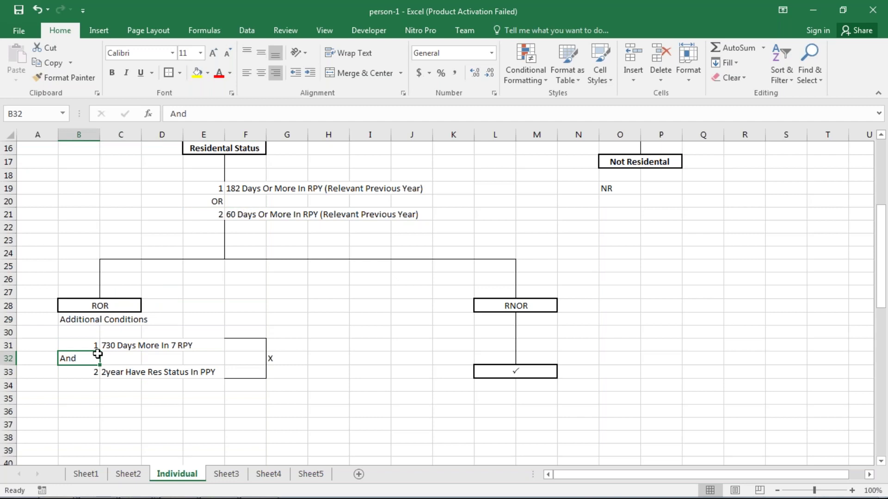
pyautogui.click(147, 328)
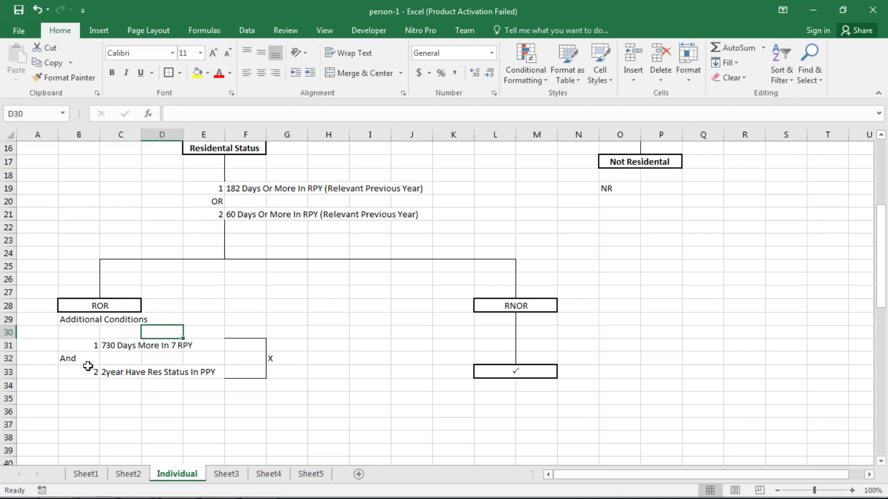
pyautogui.click(231, 189)
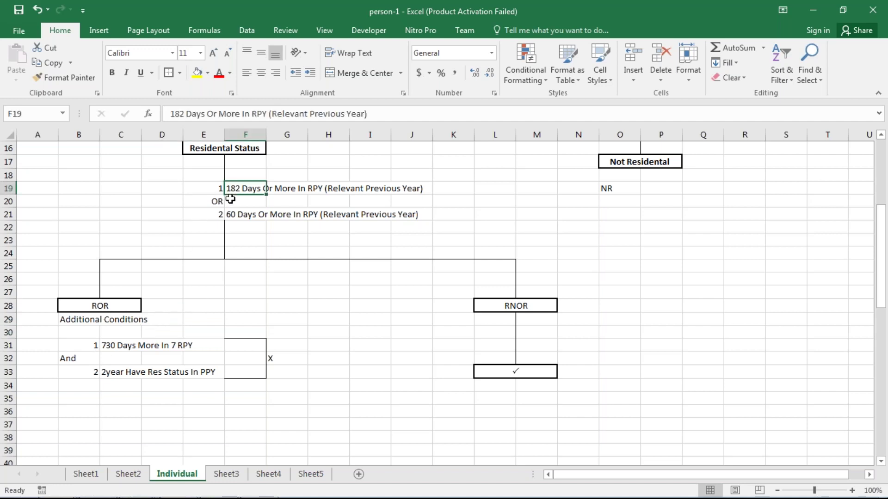
pyautogui.moveTo(231, 199); pyautogui.dragTo(217, 215)
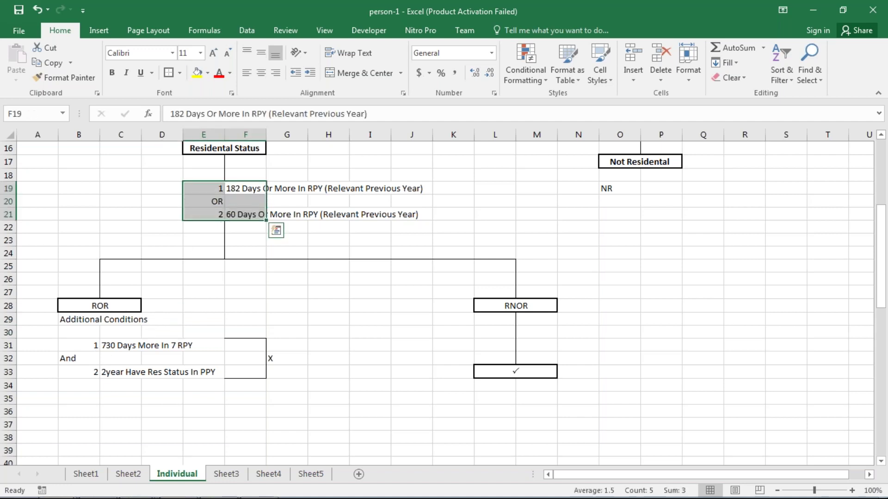
pyautogui.click(108, 307)
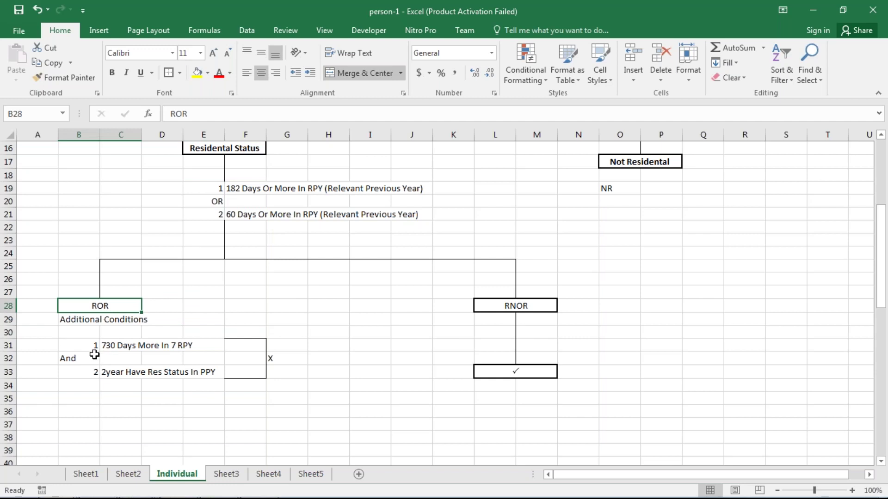
pyautogui.moveTo(88, 346); pyautogui.dragTo(124, 346)
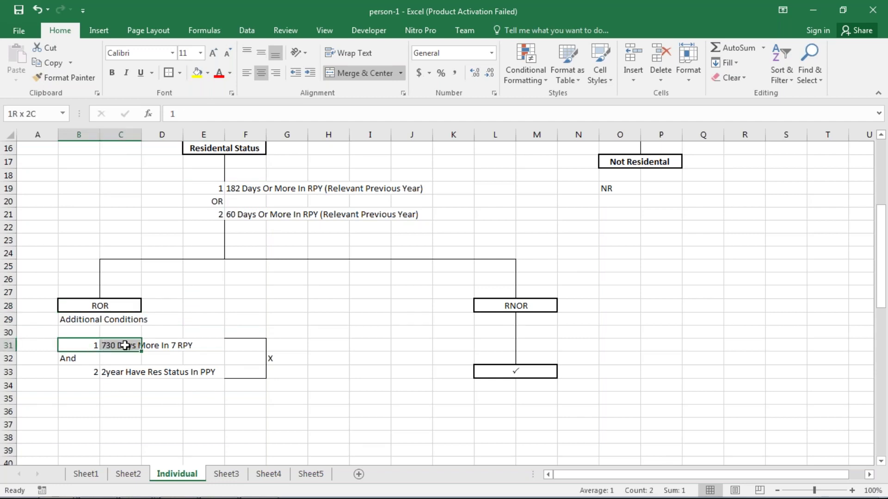
pyautogui.moveTo(125, 346); pyautogui.dragTo(144, 344)
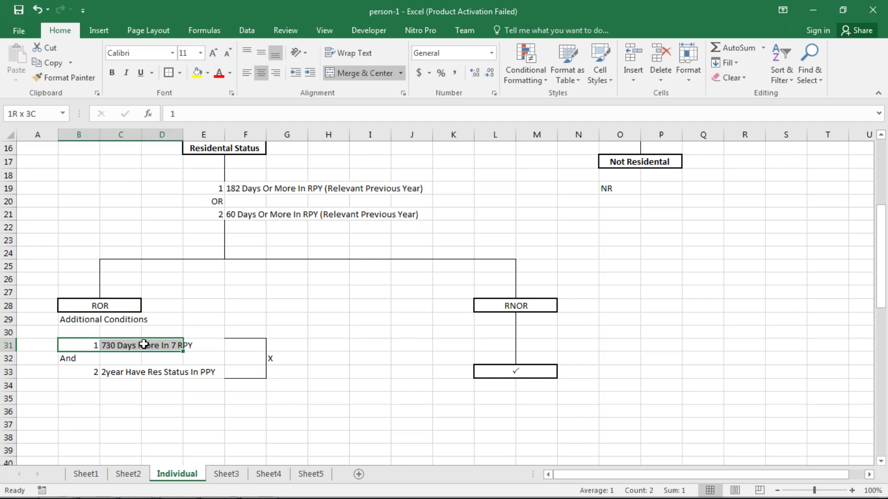
pyautogui.click(113, 310)
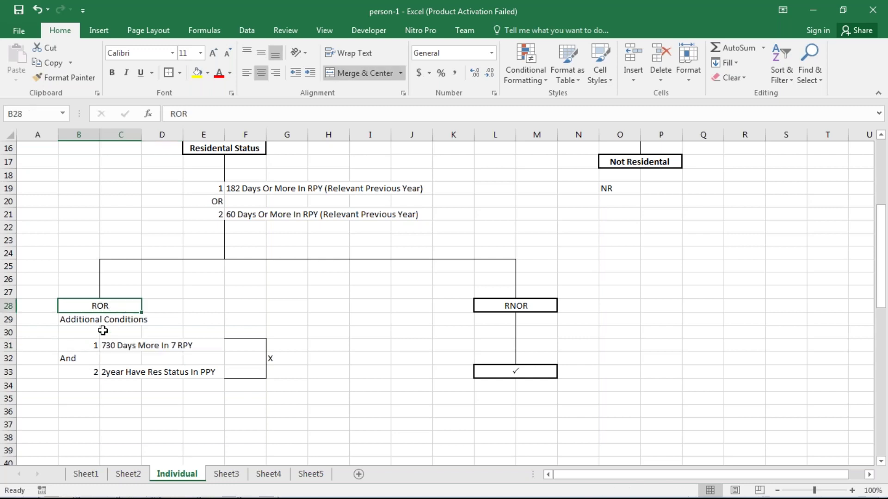
pyautogui.click(64, 360)
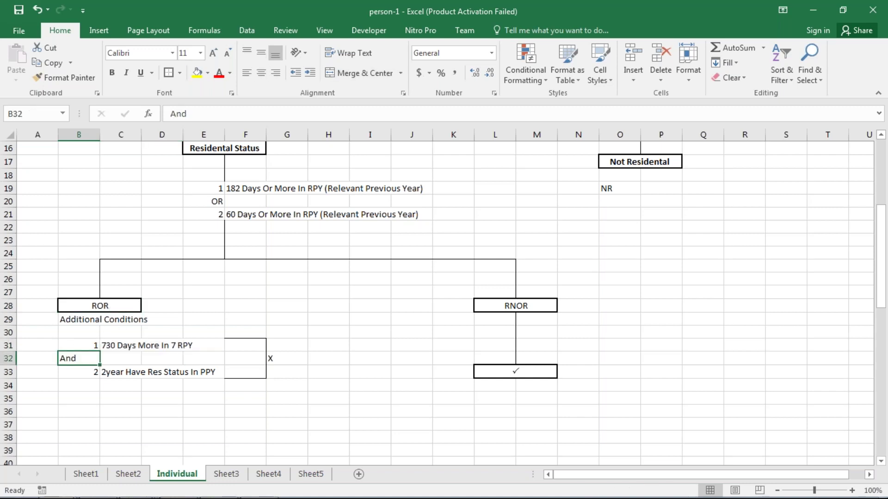
pyautogui.click(86, 346)
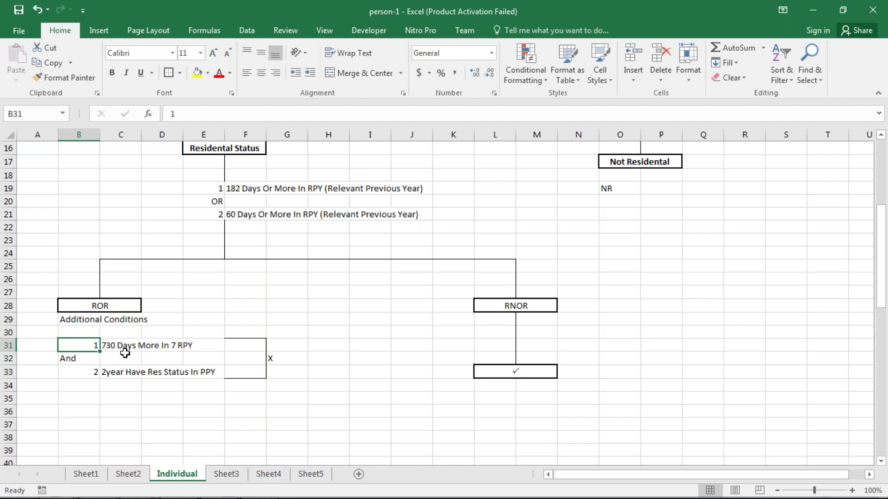
pyautogui.click(86, 377)
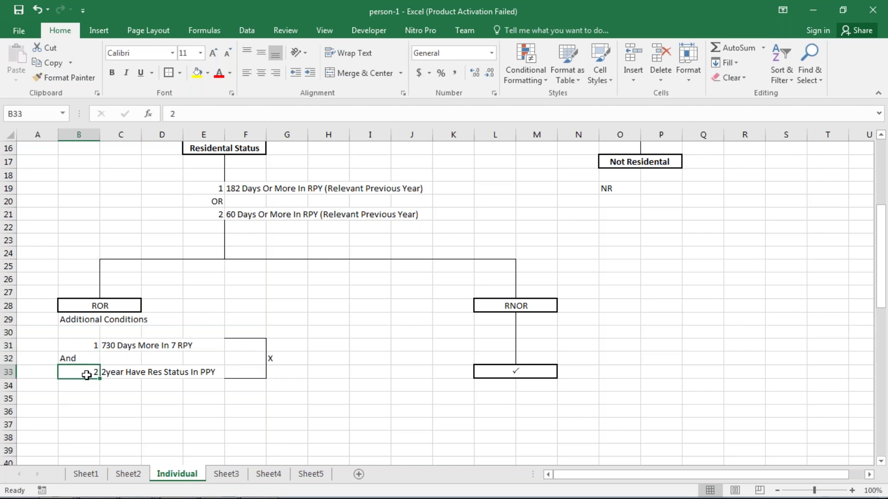
pyautogui.click(125, 375)
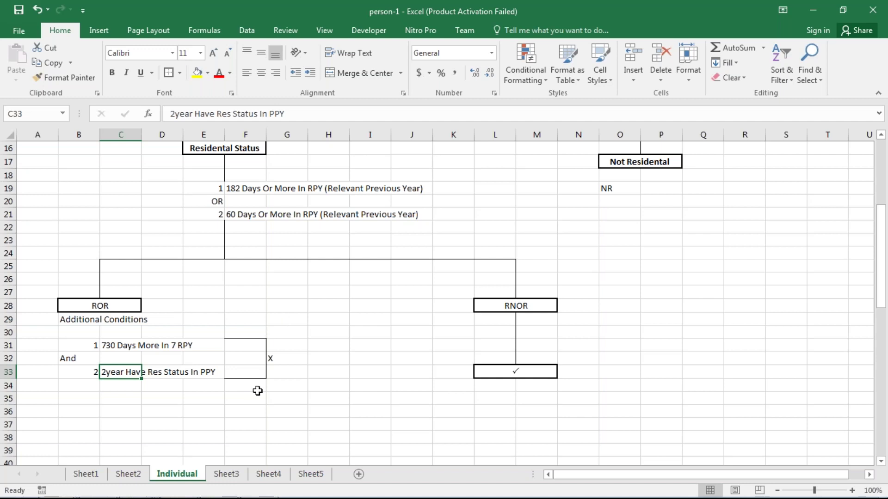
# Switch on Draw Border from the Borders list.
pyautogui.scroll(-7, 259, 384)
pyautogui.scroll(-2, 285, 349)
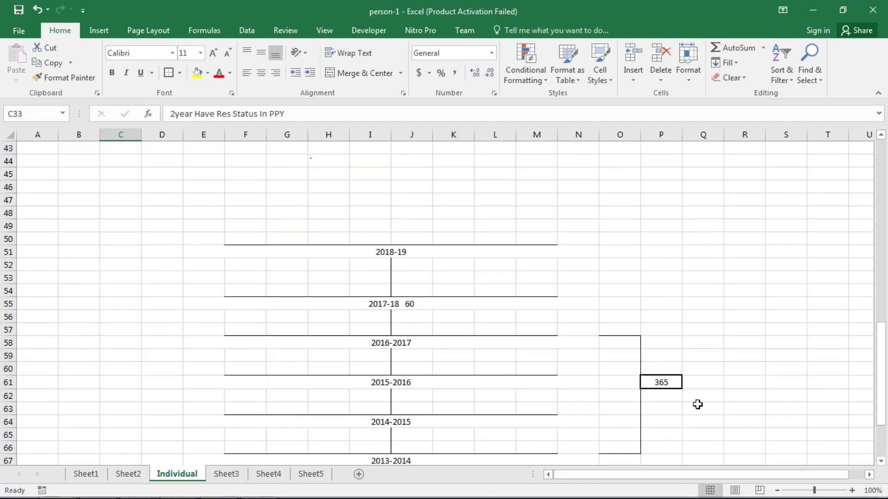
pyautogui.scroll(-2, 686, 403)
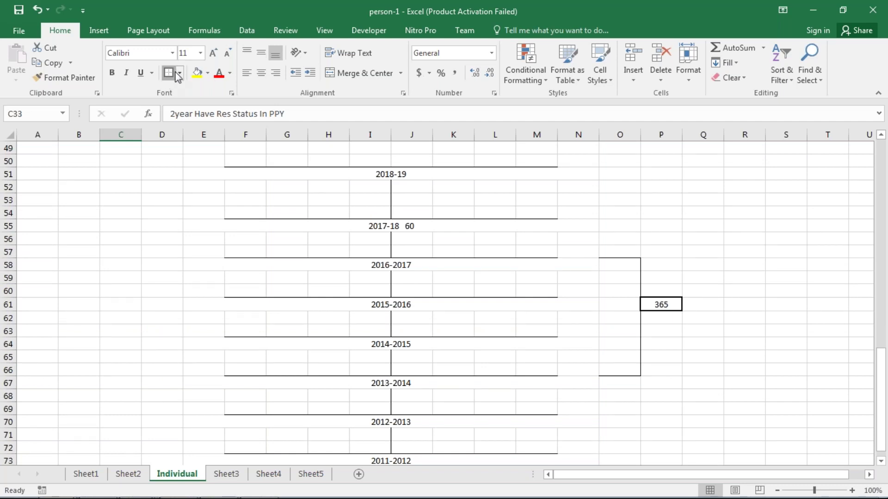
pyautogui.scroll(4, 417, 301)
pyautogui.scroll(5, 416, 301)
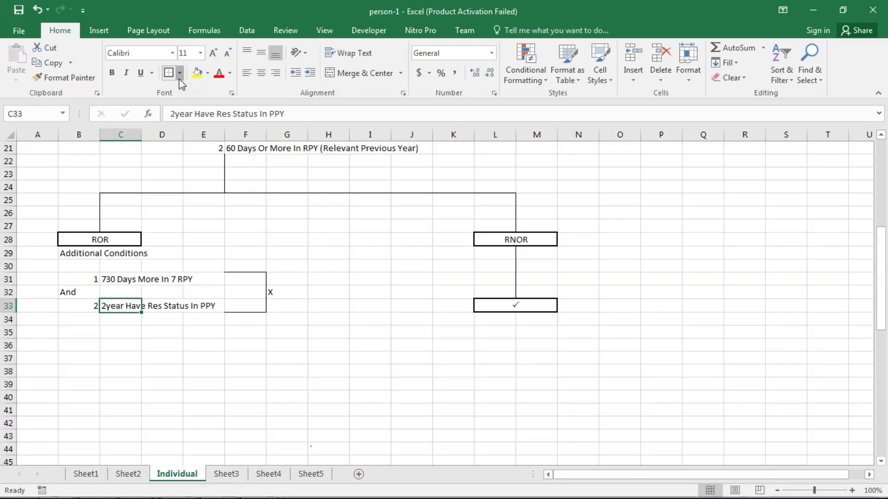
pyautogui.click(179, 73)
pyautogui.click(199, 325)
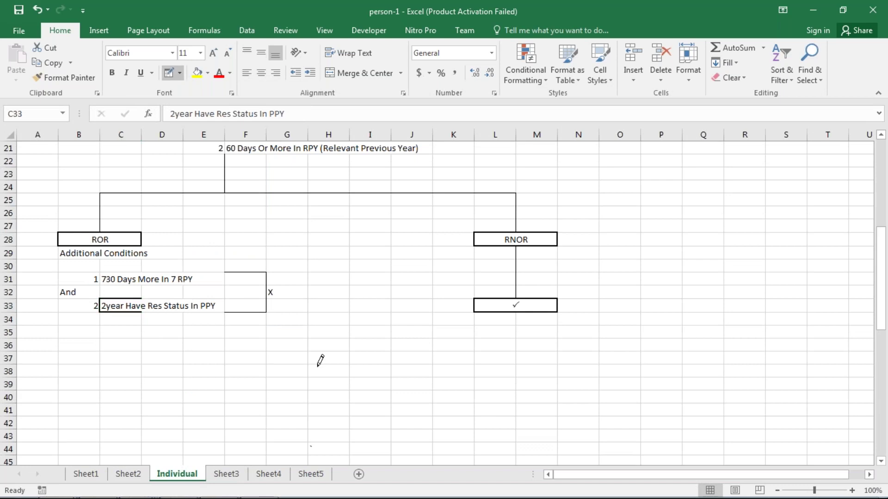
# Draw a top line at row 56 and a vertical line down column Q.
pyautogui.scroll(-2, 320, 360)
pyautogui.scroll(-1, 321, 360)
pyautogui.scroll(-3, 321, 358)
pyautogui.scroll(-2, 321, 359)
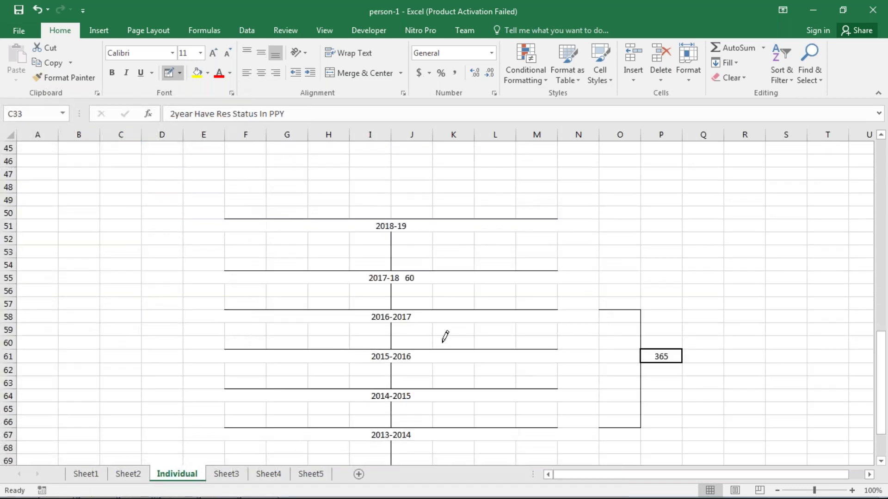
pyautogui.scroll(-2, 728, 377)
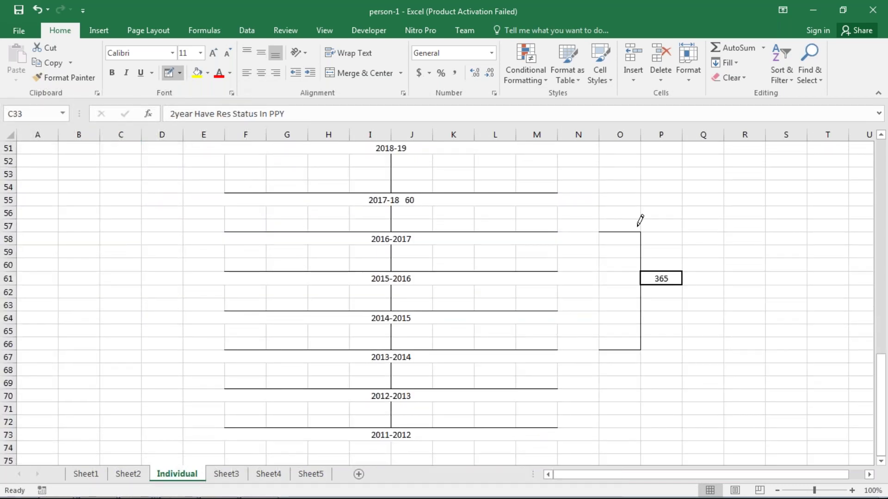
pyautogui.click(654, 204)
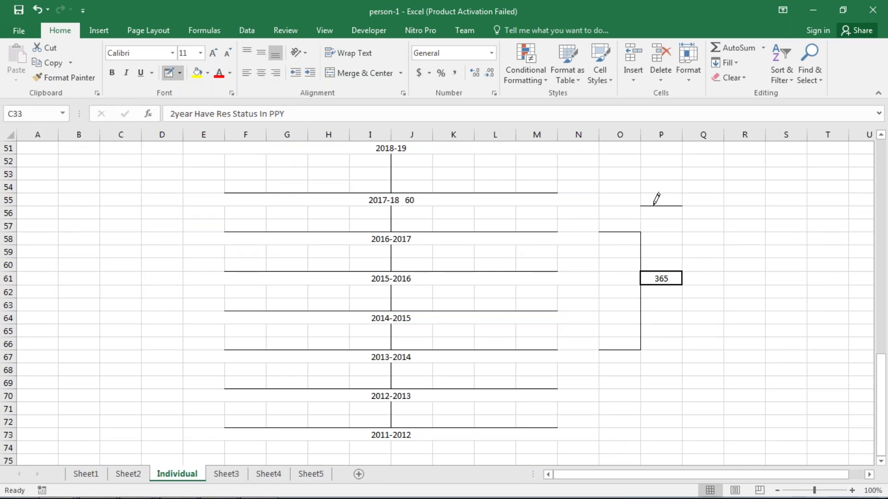
pyautogui.moveTo(679, 208)
pyautogui.mouseDown()
pyautogui.moveTo(700, 227)
pyautogui.moveTo(716, 204)
pyautogui.mouseUp()
pyautogui.moveTo(724, 203)
pyautogui.mouseDown()
pyautogui.moveTo(723, 241)
pyautogui.moveTo(668, 379)
pyautogui.moveTo(637, 382)
pyautogui.moveTo(712, 288)
pyautogui.mouseUp()
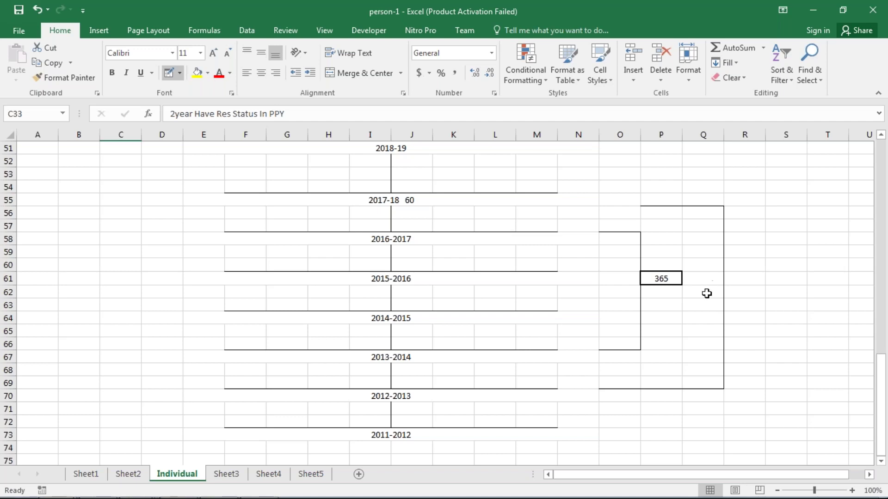
# Label R61 '7 YEAR' and enter 730 in S61.
pyautogui.press('Escape')
pyautogui.click(730, 277)
pyautogui.doubleClick(725, 279)
pyautogui.write('7')
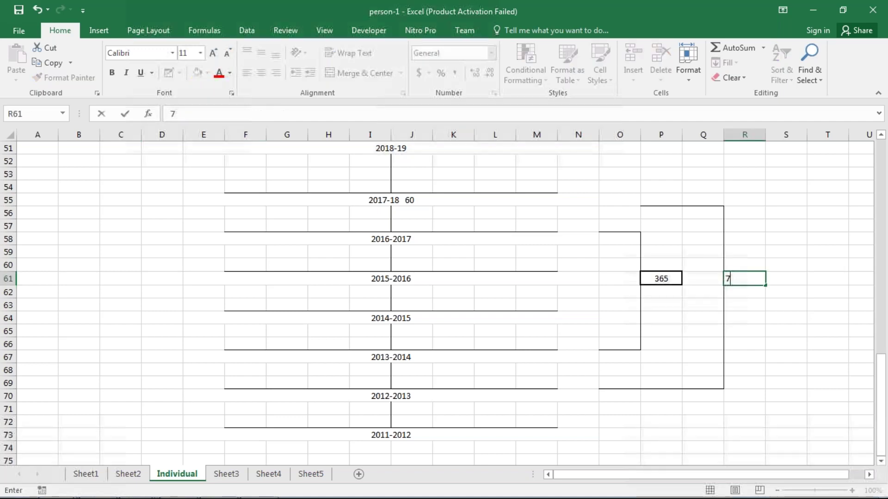
pyautogui.write(' YES')
pyautogui.press('BackSpace')
pyautogui.write('AR')
pyautogui.press('Return')
pyautogui.press('Up')
pyautogui.press('Right')
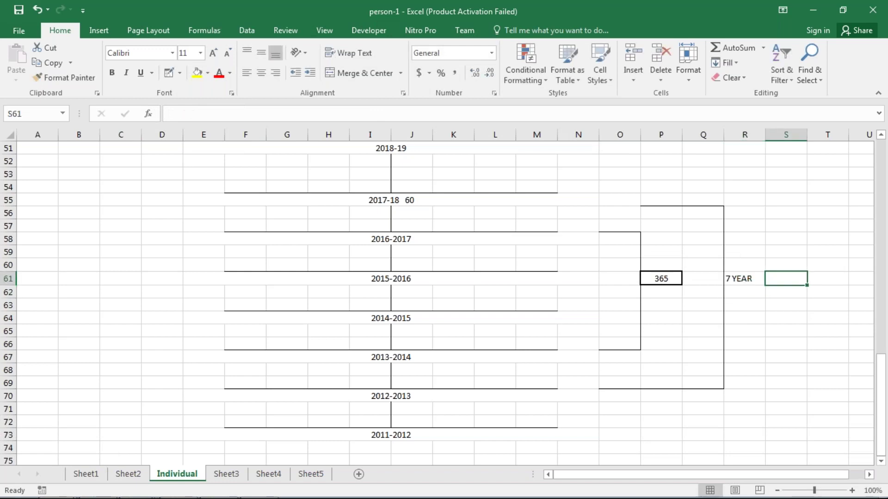
pyautogui.write('730')
pyautogui.press('Return')
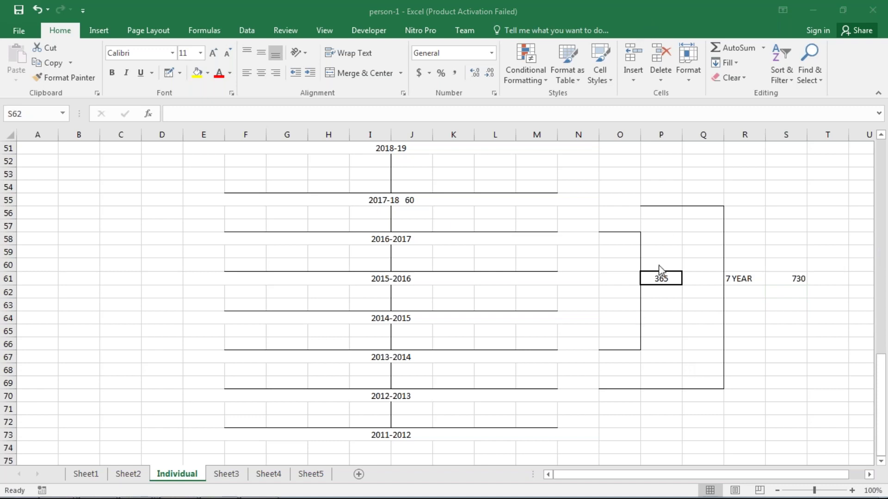
# Draw the outer bracket: top line over R–S, right edge of S, bottom line from P to S.
pyautogui.click(176, 81)
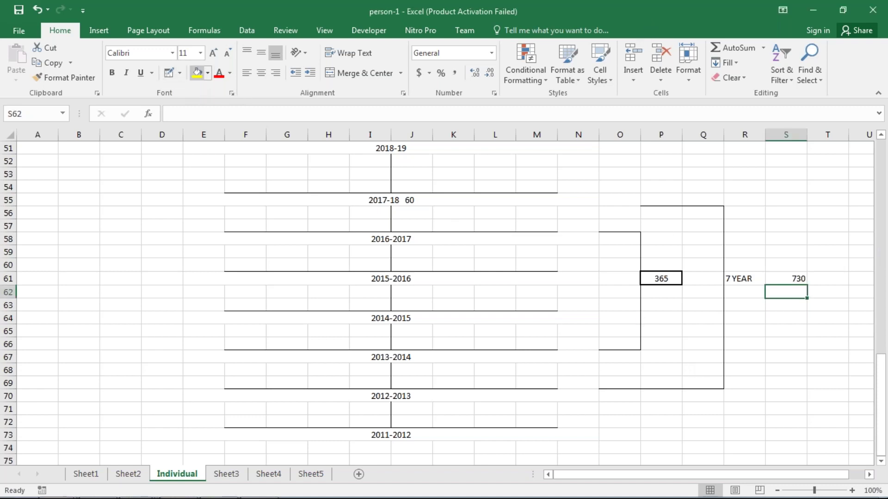
pyautogui.click(168, 74)
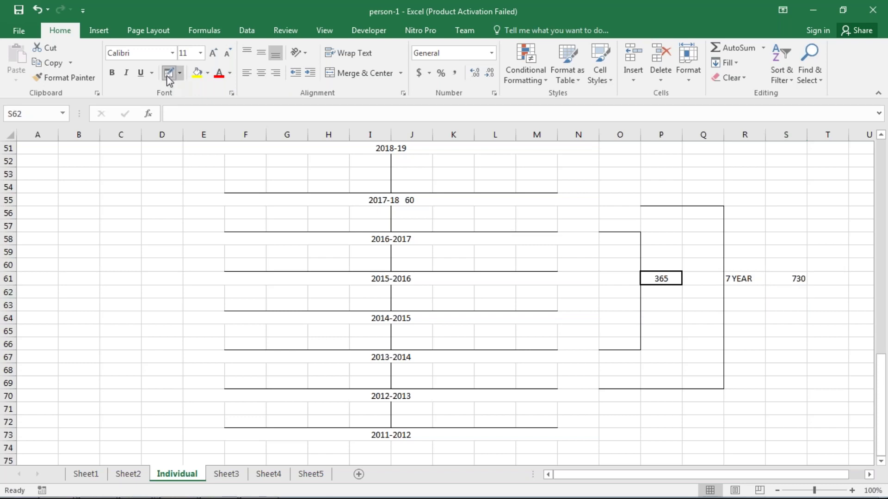
pyautogui.click(736, 206)
pyautogui.moveTo(766, 203)
pyautogui.mouseDown()
pyautogui.moveTo(808, 203)
pyautogui.moveTo(810, 398)
pyautogui.mouseUp()
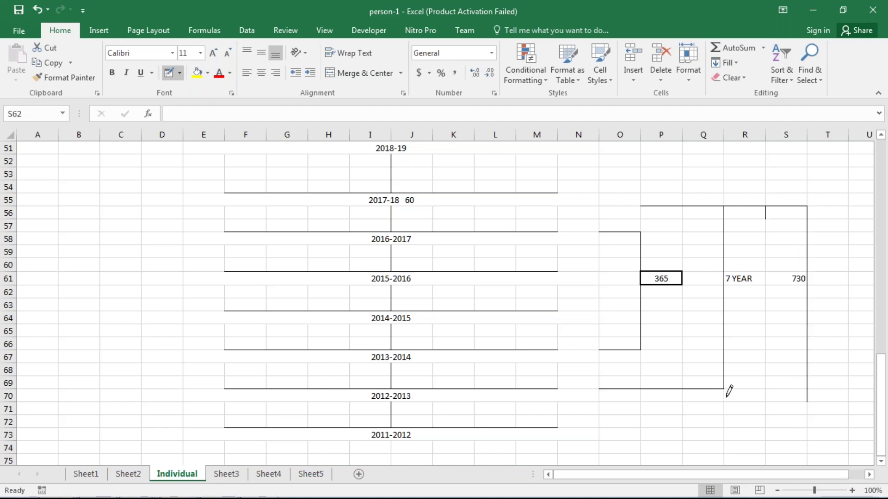
pyautogui.moveTo(683, 398); pyautogui.dragTo(793, 392)
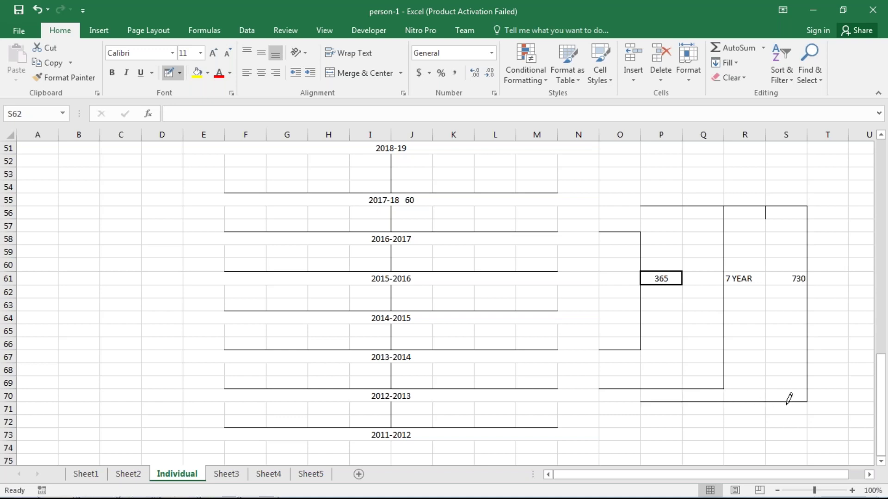
# Enter '10 YEAR' in T61 and '2 Res Stauts' in V61.
pyautogui.press('Escape')
pyautogui.click(817, 281)
pyautogui.write('10 Y')
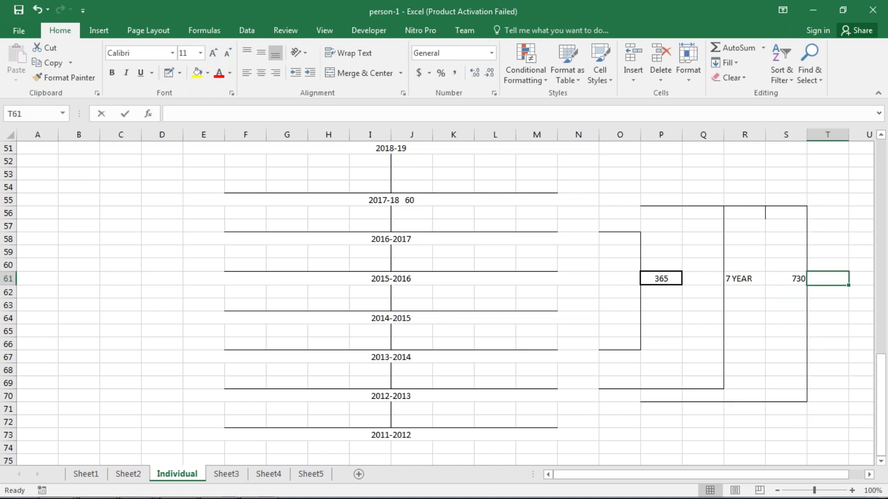
pyautogui.write('EAR')
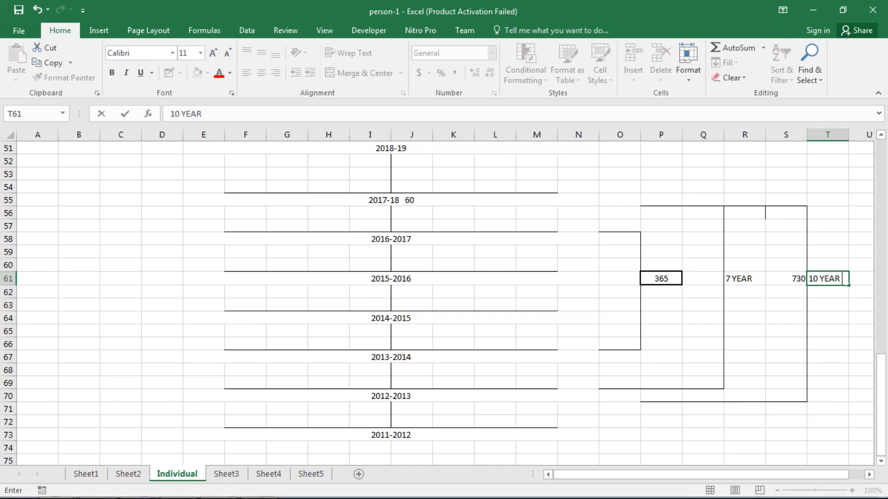
pyautogui.press('Return')
pyautogui.press('Up')
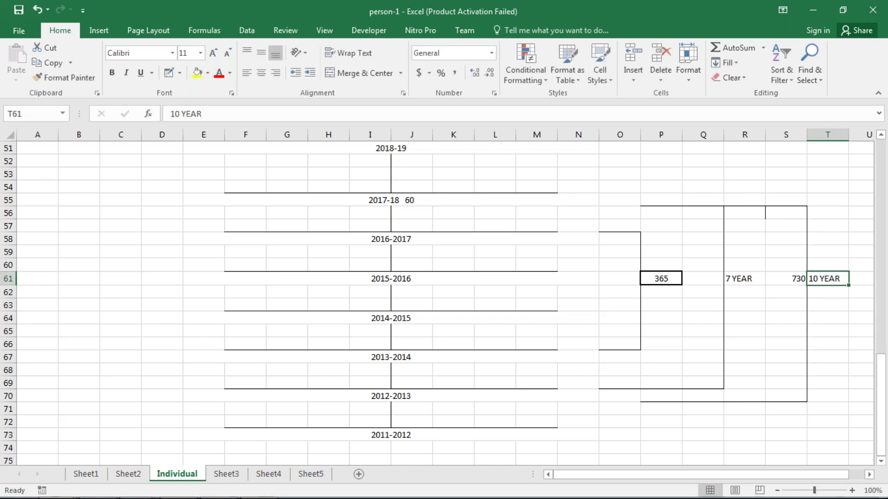
pyautogui.press('Right')
pyautogui.press('Right')
pyautogui.write('2R')
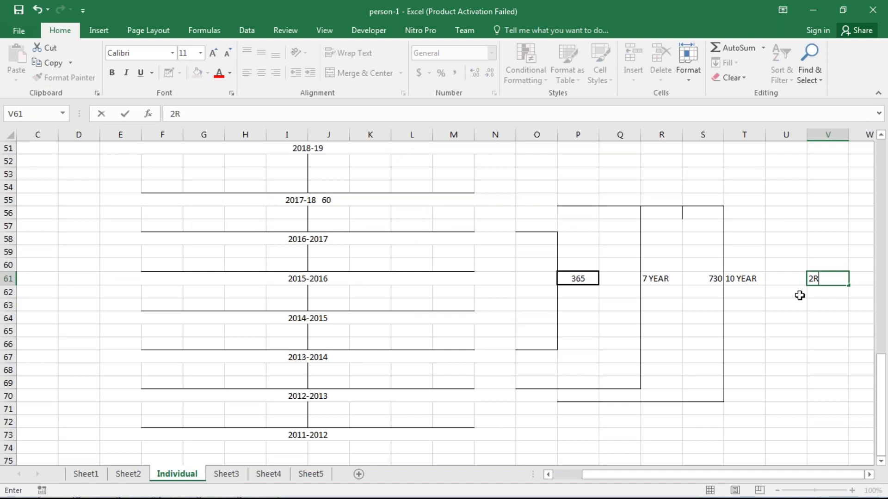
pyautogui.press('BackSpace')
pyautogui.write('es ST')
pyautogui.write('auts')
pyautogui.press('Return')
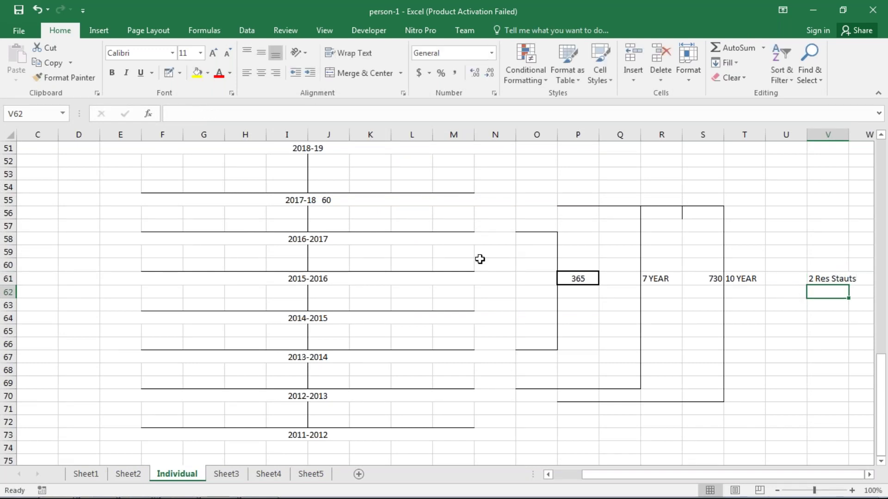
# Navigate back up the sheet toward column A.
pyautogui.scroll(4, 205, 216)
pyautogui.scroll(2, 205, 216)
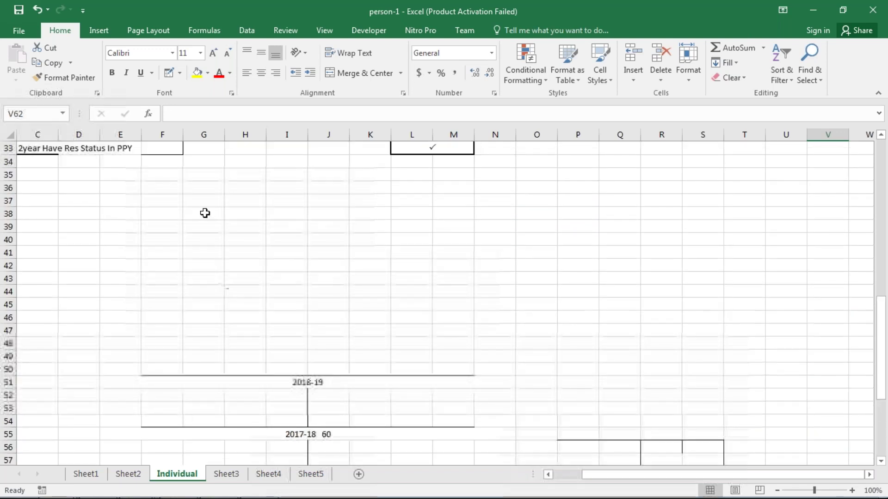
pyautogui.scroll(3, 91, 217)
pyautogui.press('Left')
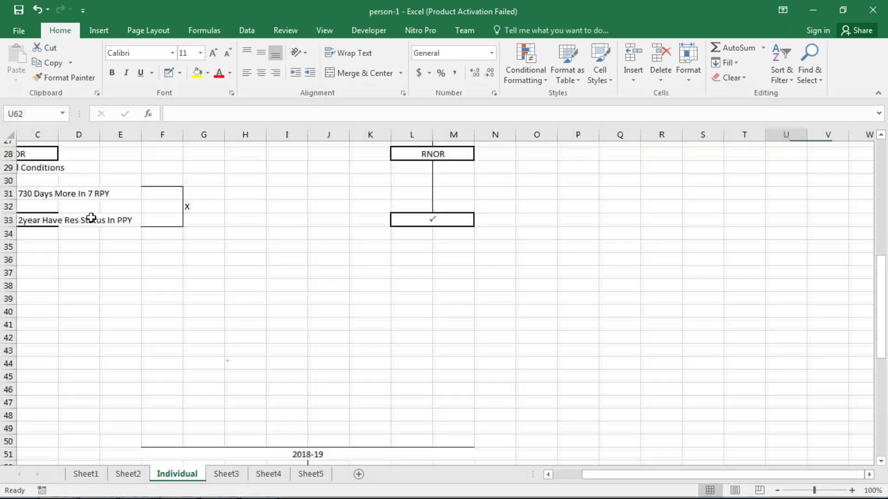
pyautogui.press('Left')
pyautogui.press('Left')
pyautogui.press('Left')
pyautogui.press('Left')
pyautogui.press('Left')
pyautogui.press('Left')
pyautogui.press('Left')
pyautogui.press('Left')
pyautogui.press('Left')
pyautogui.press('Left')
pyautogui.press('Up')
pyautogui.press('Up')
pyautogui.press('Up')
pyautogui.press('Up')
pyautogui.press('Up')
pyautogui.press('Up')
pyautogui.press('Up')
pyautogui.press('Up')
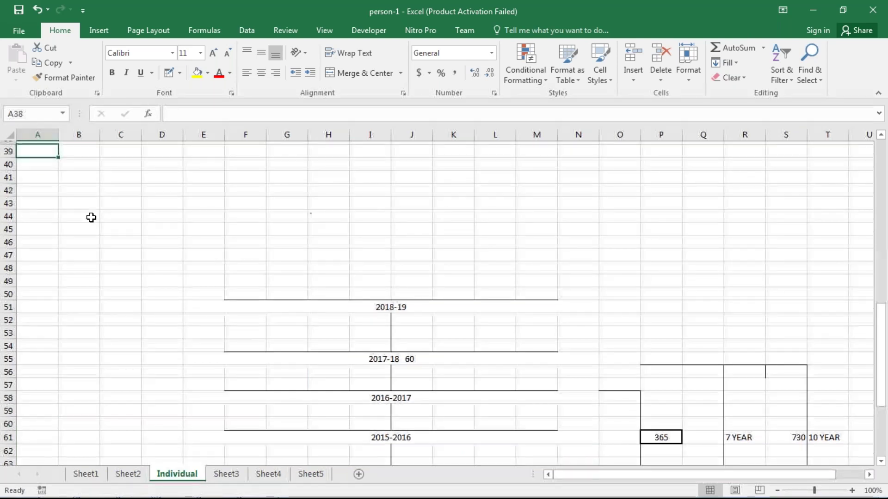
pyautogui.press('Up')
pyautogui.press('Up')
pyautogui.press('Up')
pyautogui.press('Down')
pyautogui.click(102, 252)
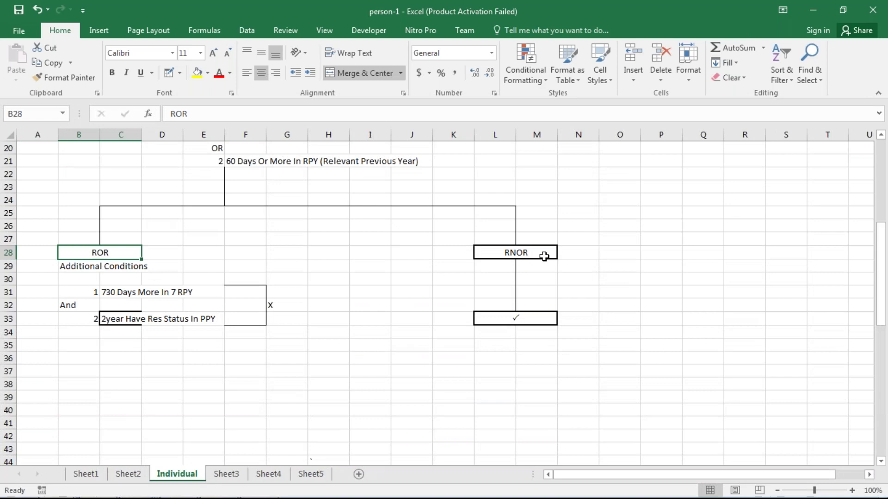
pyautogui.click(119, 345)
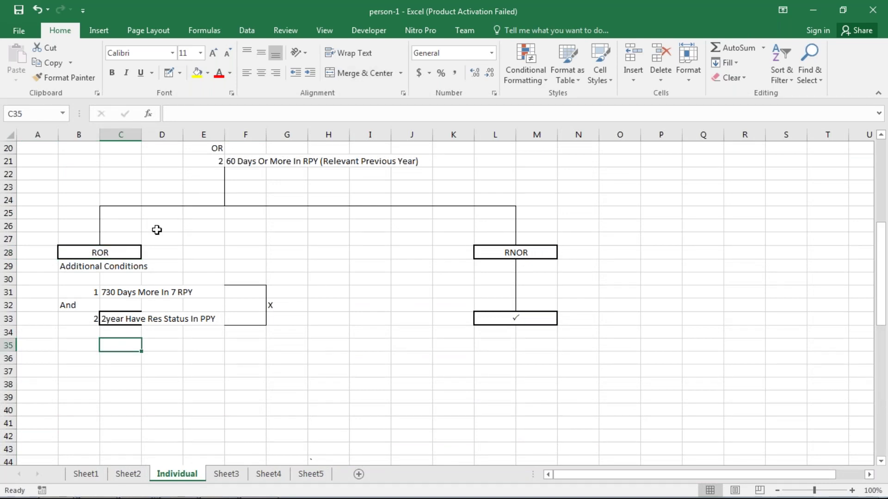
pyautogui.scroll(1, 158, 232)
pyautogui.scroll(3, 509, 182)
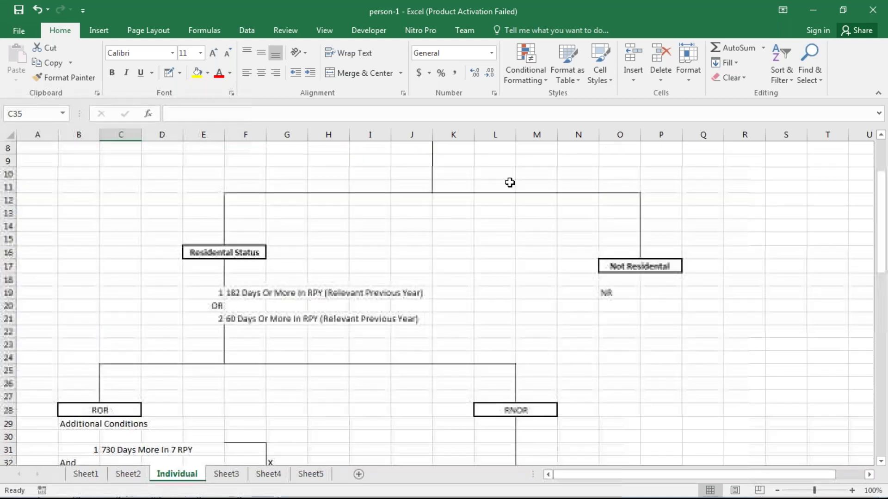
pyautogui.scroll(1, 509, 183)
pyautogui.scroll(-2, 207, 248)
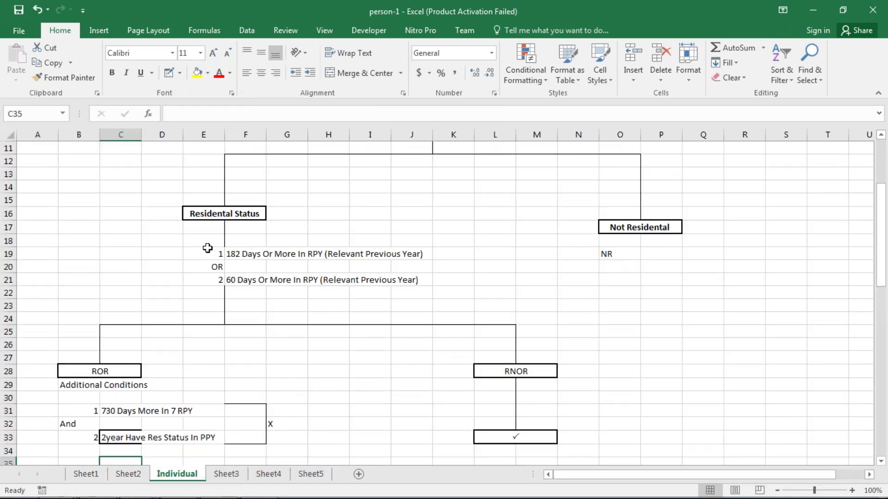
pyautogui.click(207, 253)
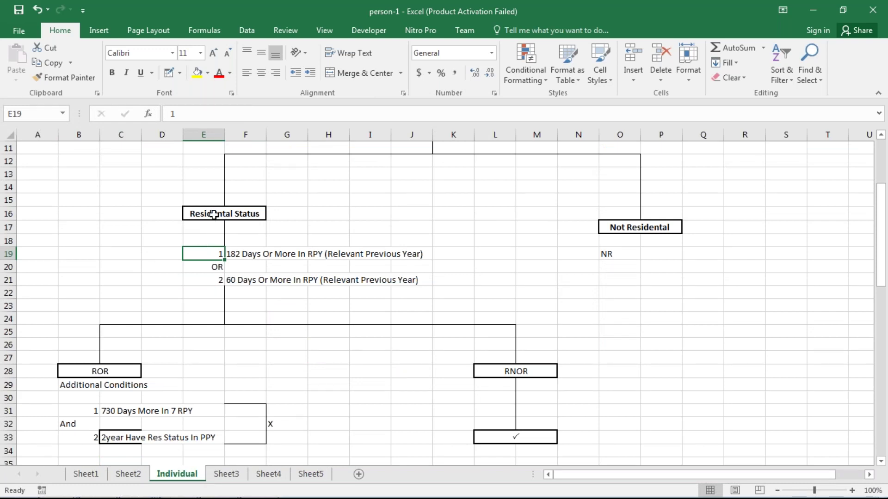
pyautogui.scroll(-2, 213, 214)
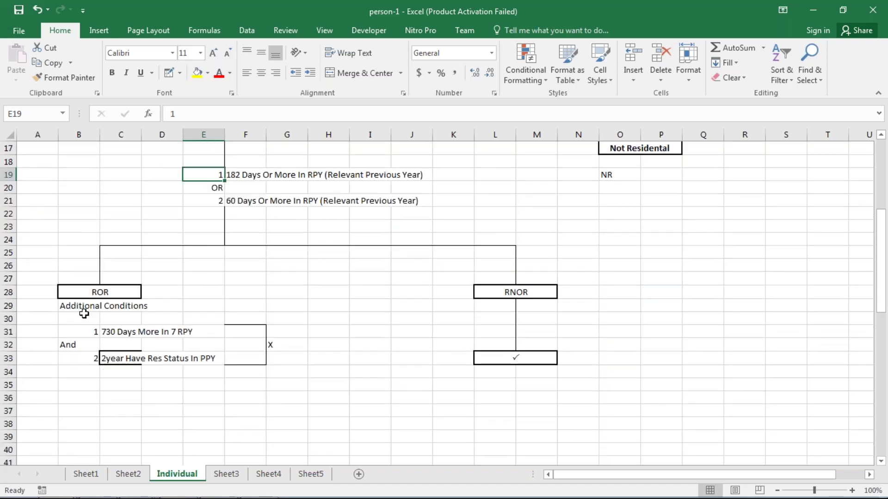
pyautogui.click(74, 307)
pyautogui.doubleClick(77, 305)
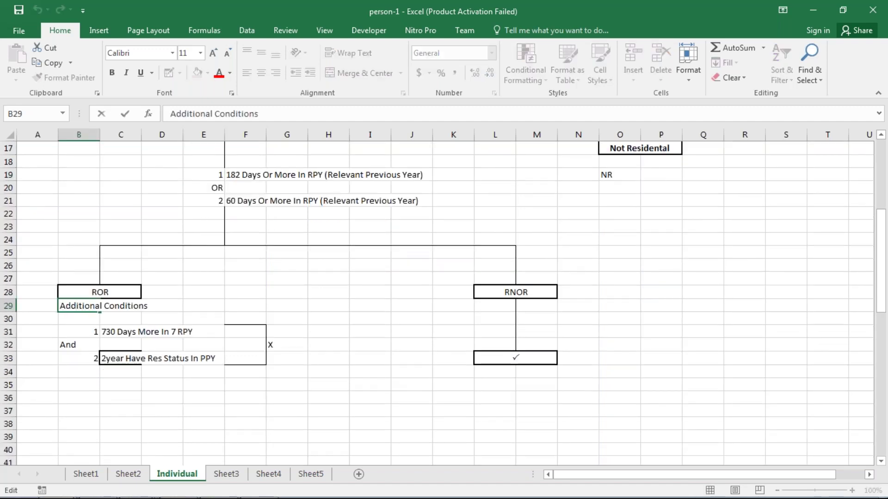
pyautogui.click(78, 314)
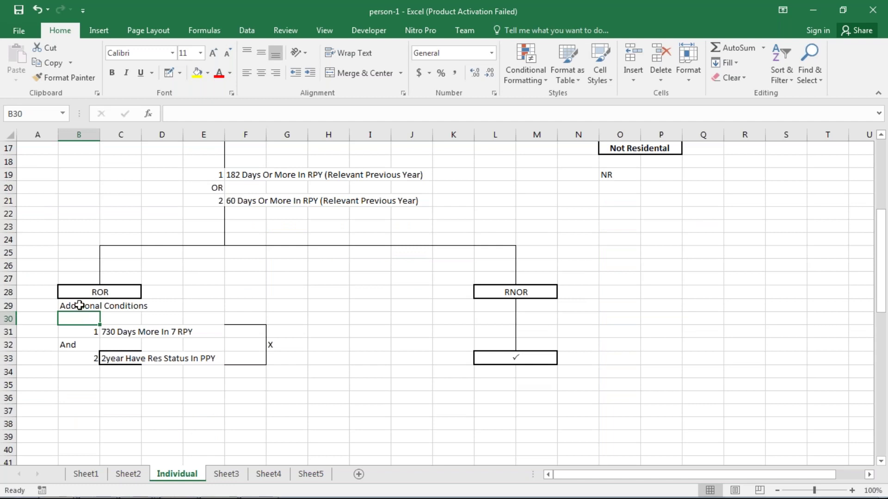
pyautogui.click(79, 328)
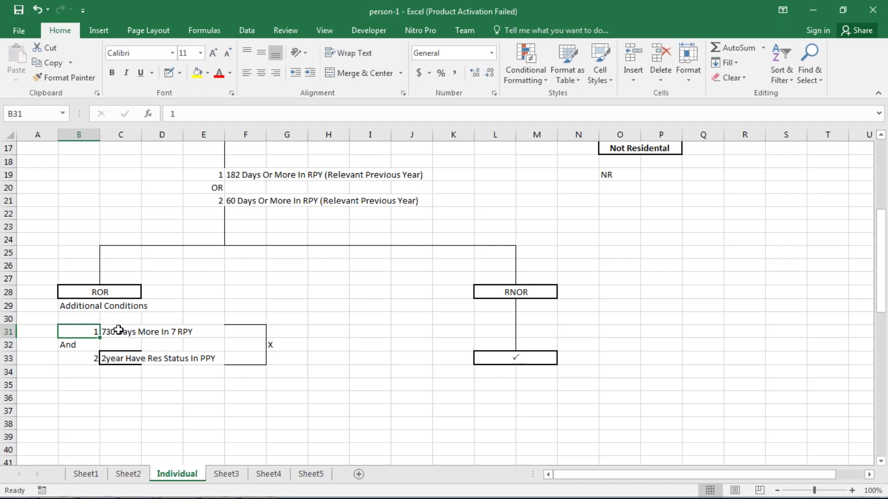
pyautogui.click(109, 370)
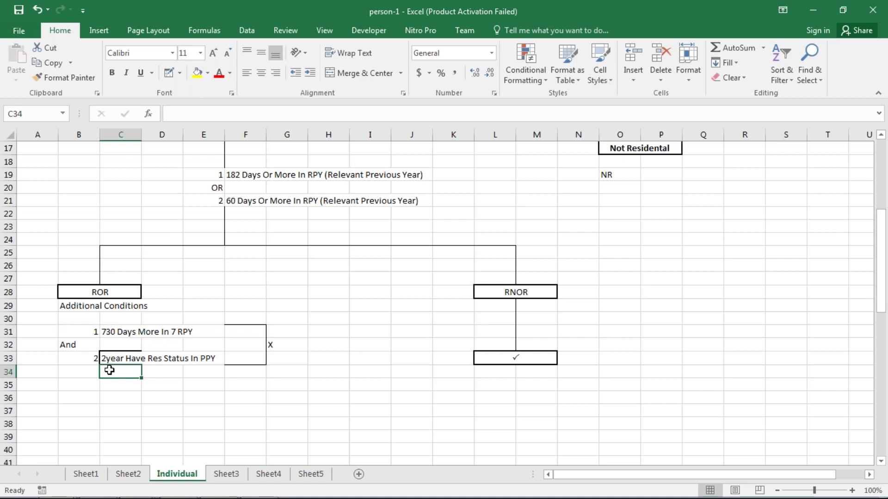
pyautogui.click(108, 360)
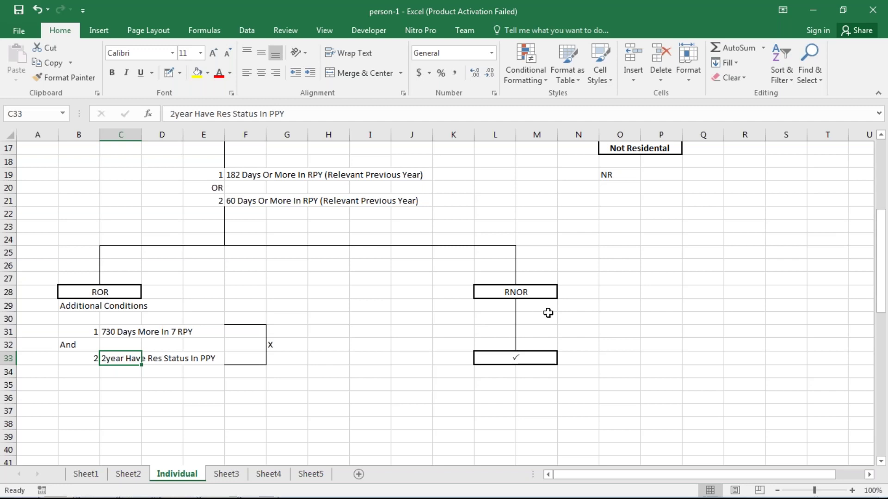
pyautogui.click(233, 157)
pyautogui.doubleClick(230, 200)
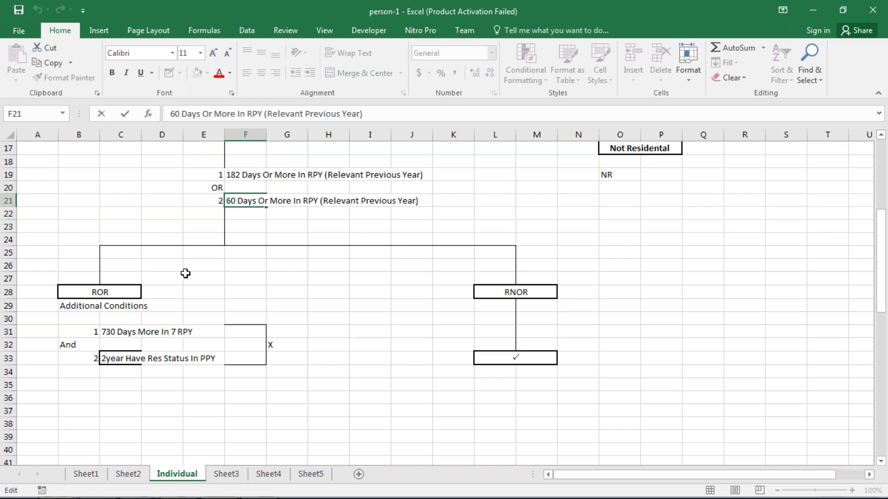
pyautogui.click(99, 337)
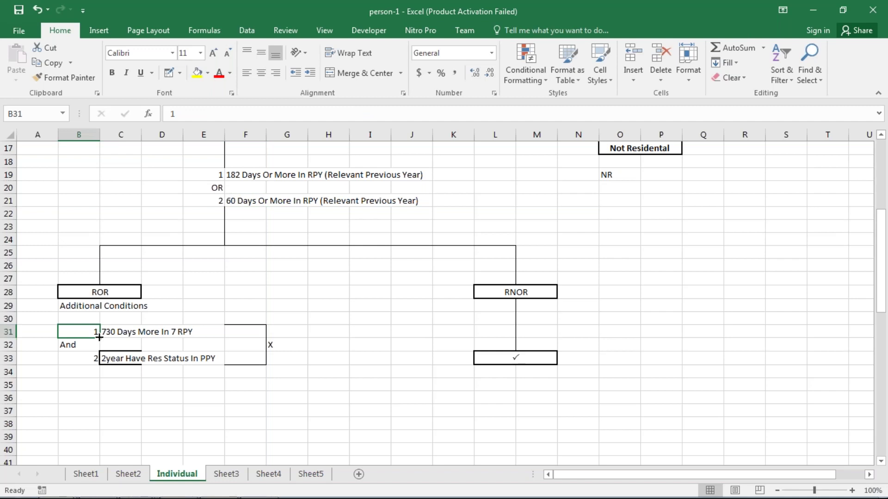
pyautogui.press('Down')
pyautogui.press('Down')
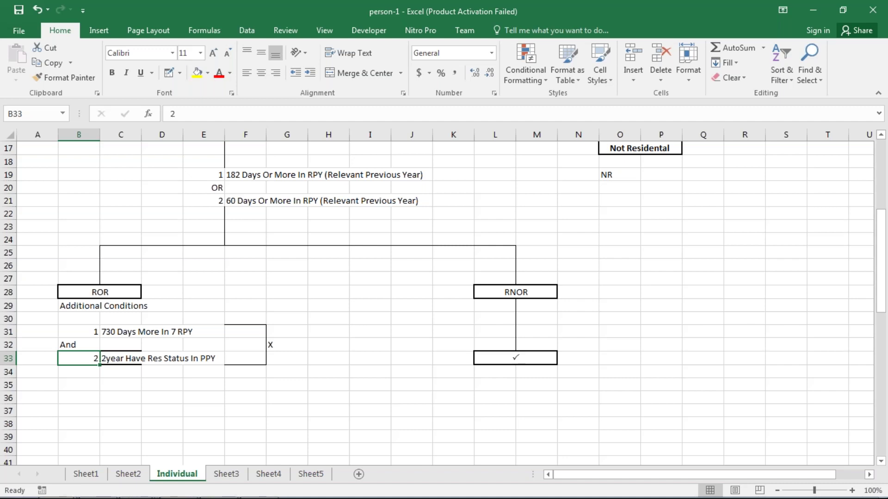
pyautogui.click(505, 301)
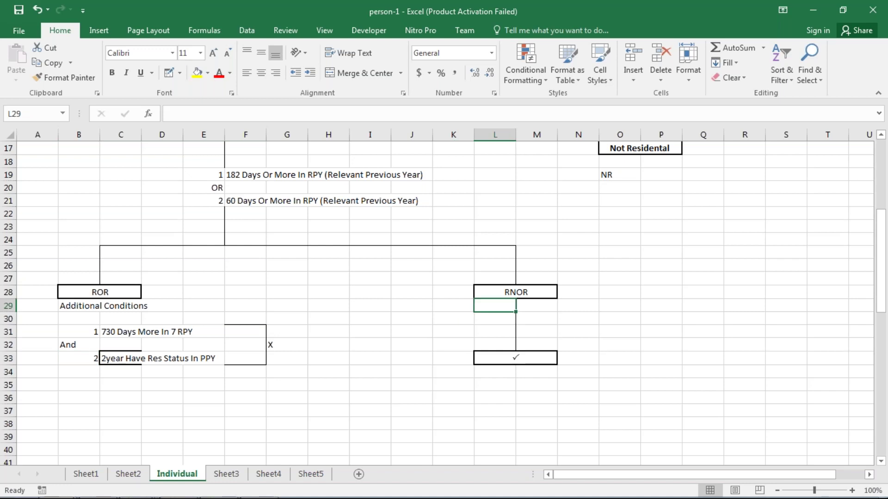
pyautogui.click(366, 397)
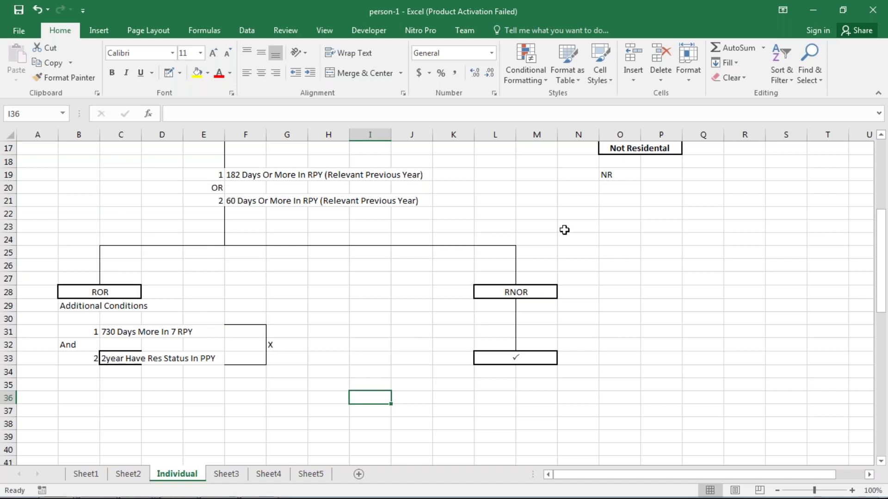
pyautogui.scroll(1, 565, 230)
pyautogui.scroll(1, 508, 222)
pyautogui.scroll(2, 436, 216)
pyautogui.click(432, 181)
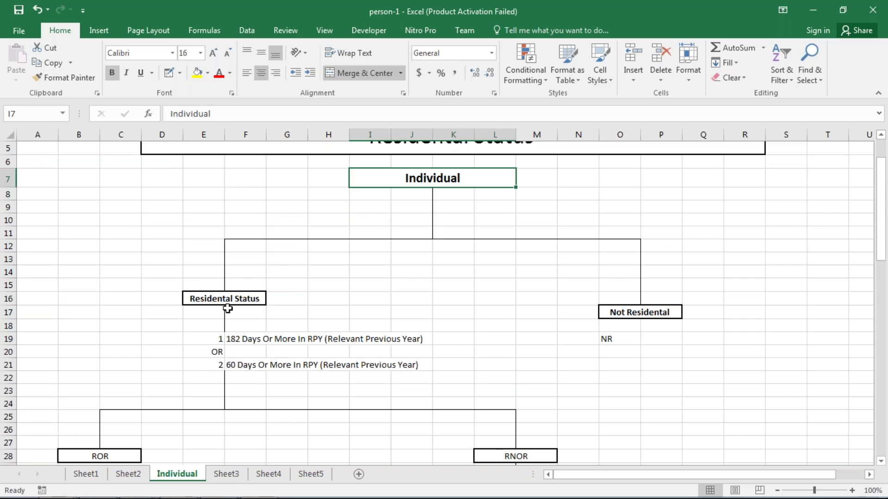
# Switch to Sheet3 and review the HUF heading and its Not Residental condition.
pyautogui.click(222, 472)
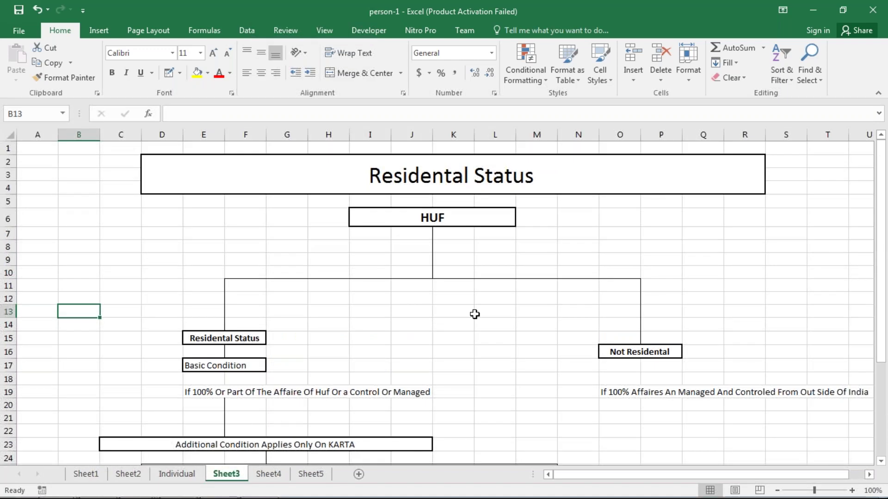
pyautogui.click(472, 223)
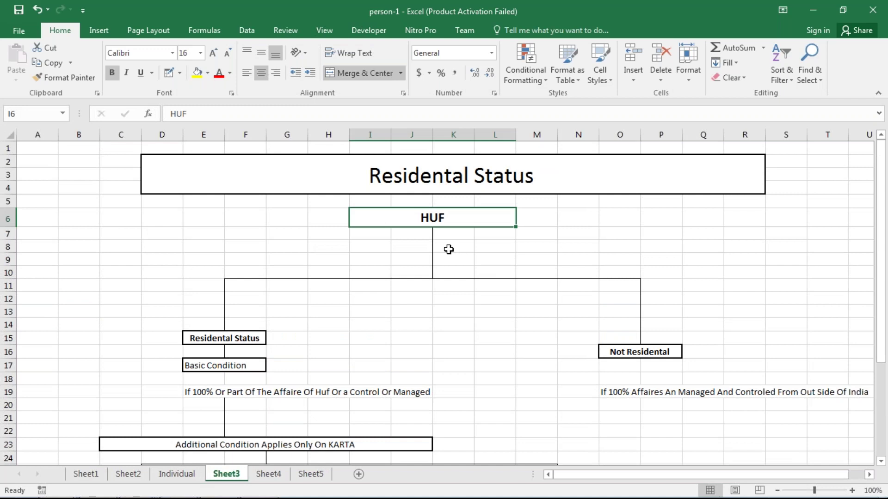
pyautogui.scroll(-1, 446, 249)
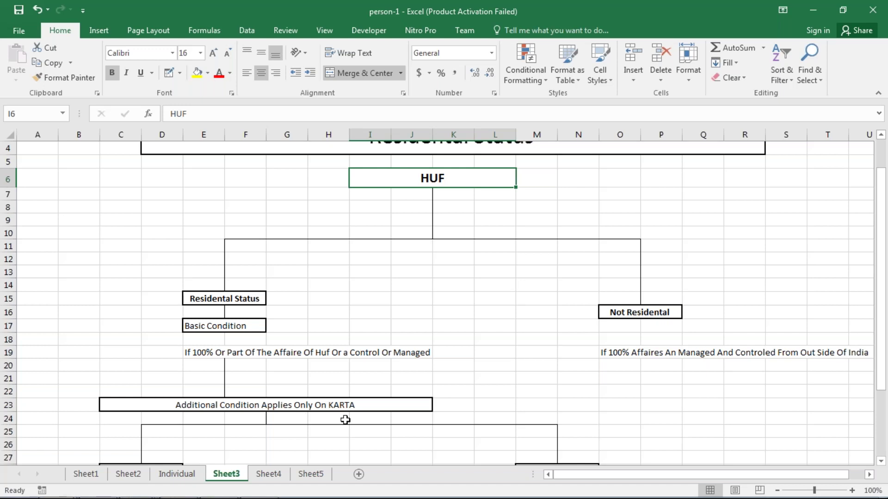
pyautogui.click(636, 360)
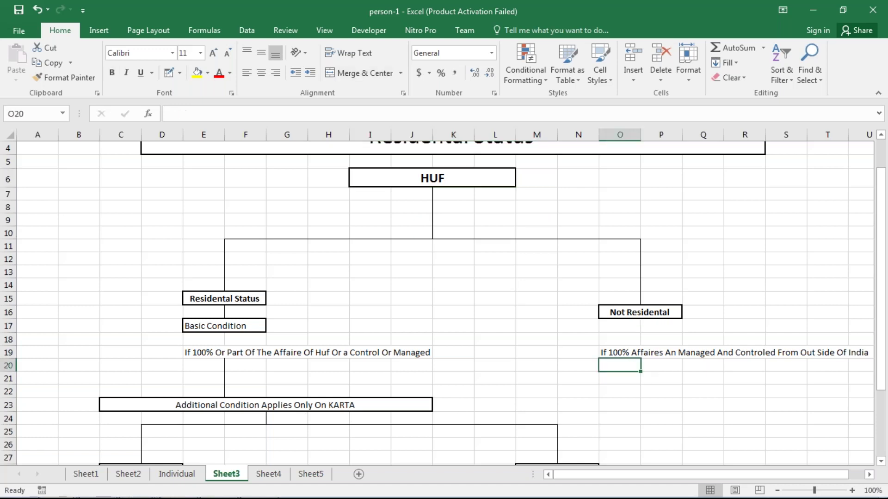
pyautogui.click(634, 355)
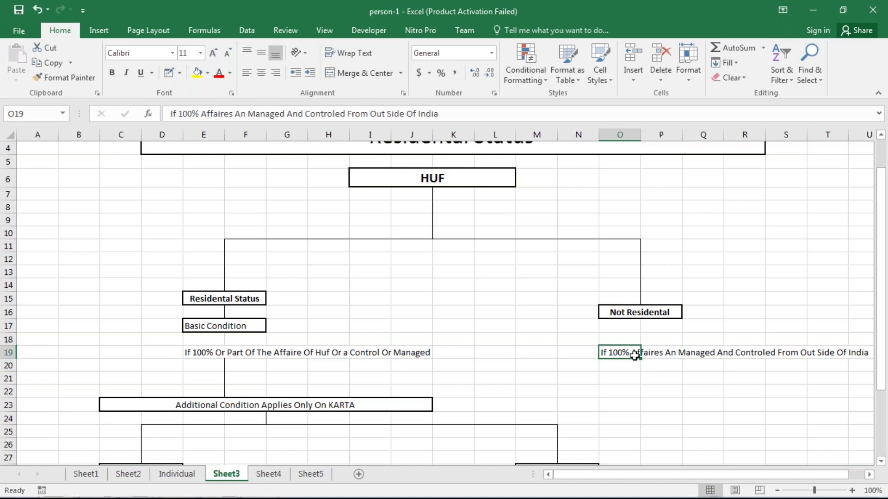
pyautogui.scroll(-2, 586, 360)
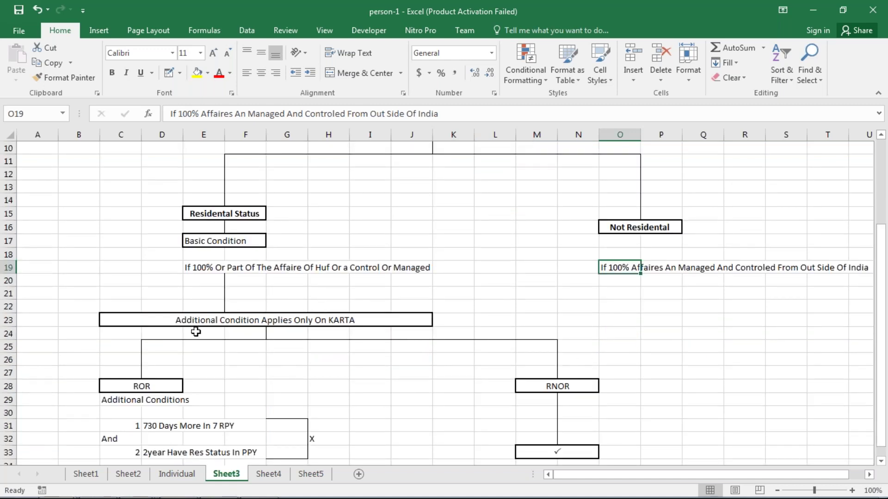
pyautogui.scroll(-1, 195, 332)
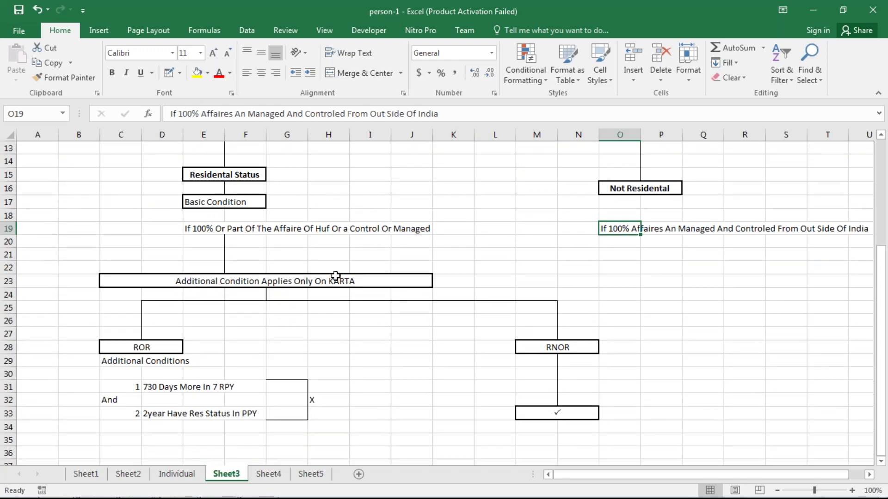
pyautogui.click(335, 276)
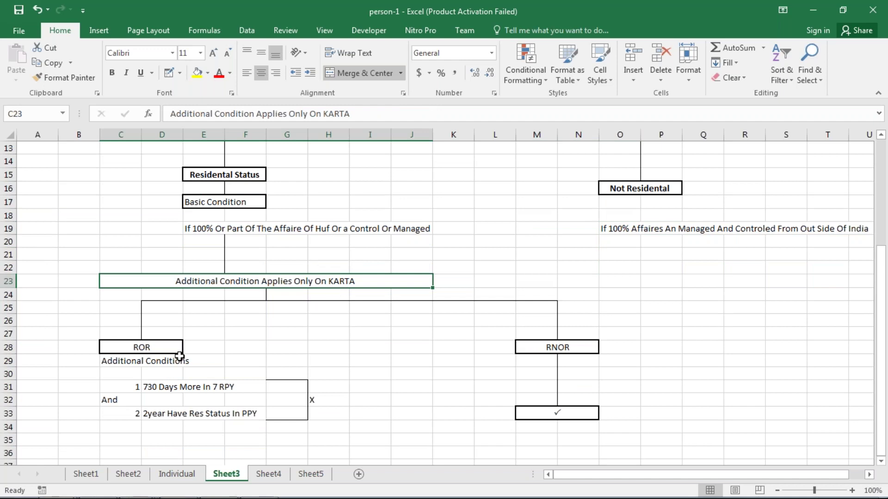
pyautogui.click(160, 399)
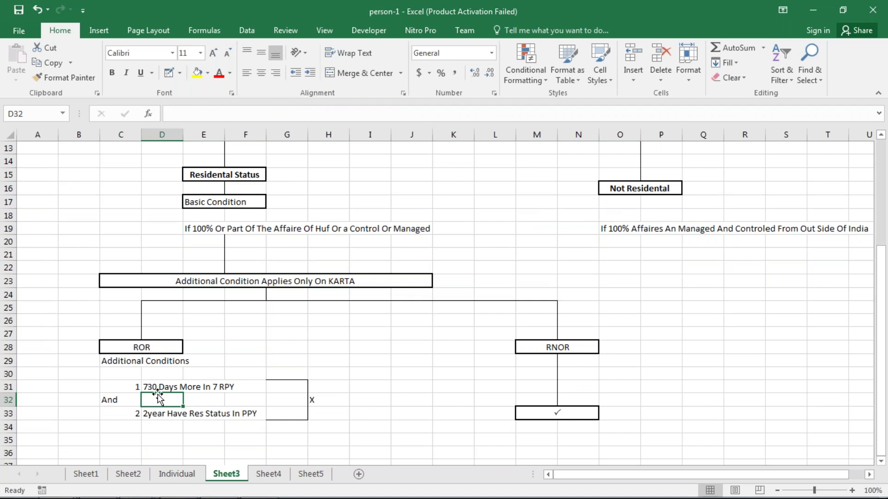
pyautogui.click(136, 422)
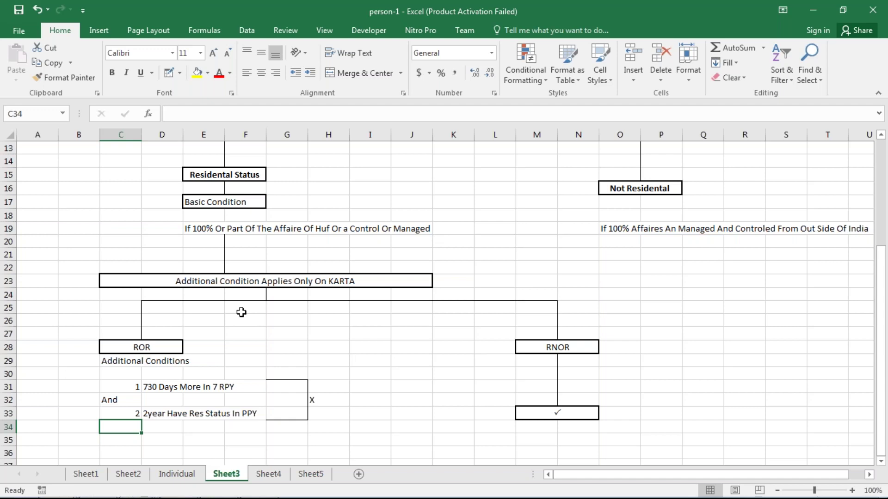
pyautogui.scroll(3, 240, 313)
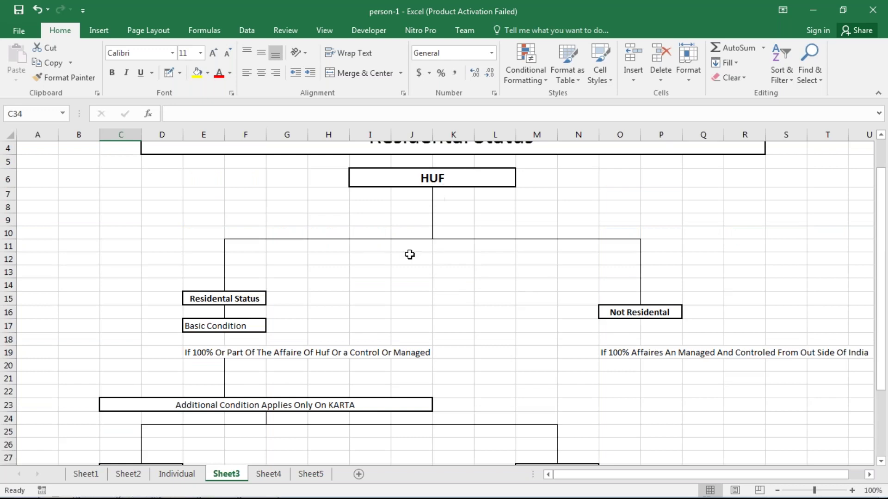
pyautogui.scroll(-2, 327, 322)
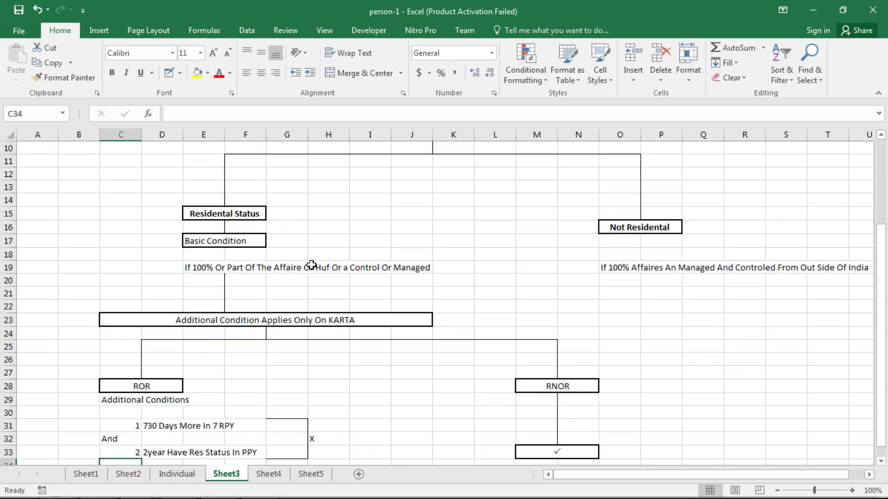
pyautogui.click(208, 272)
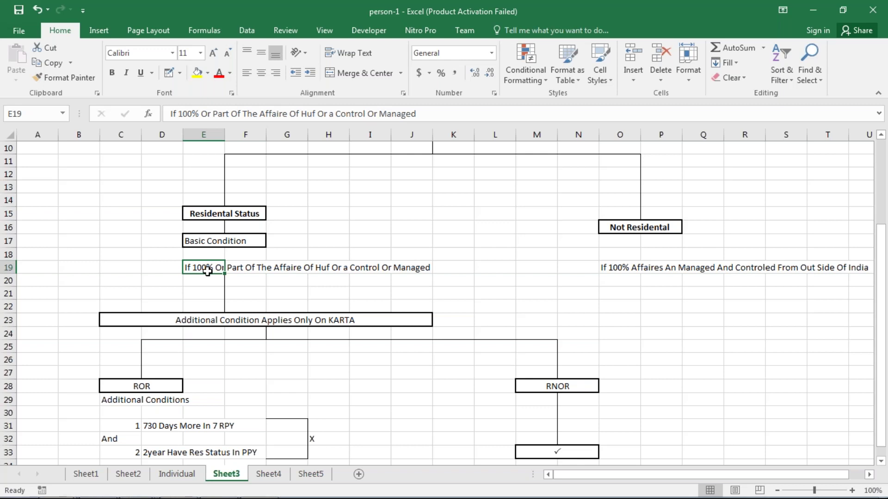
pyautogui.click(625, 273)
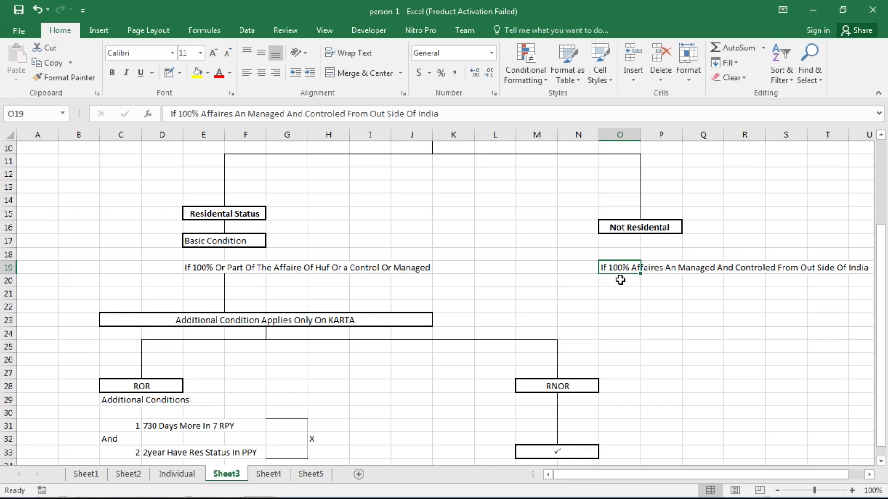
pyautogui.scroll(-1, 616, 279)
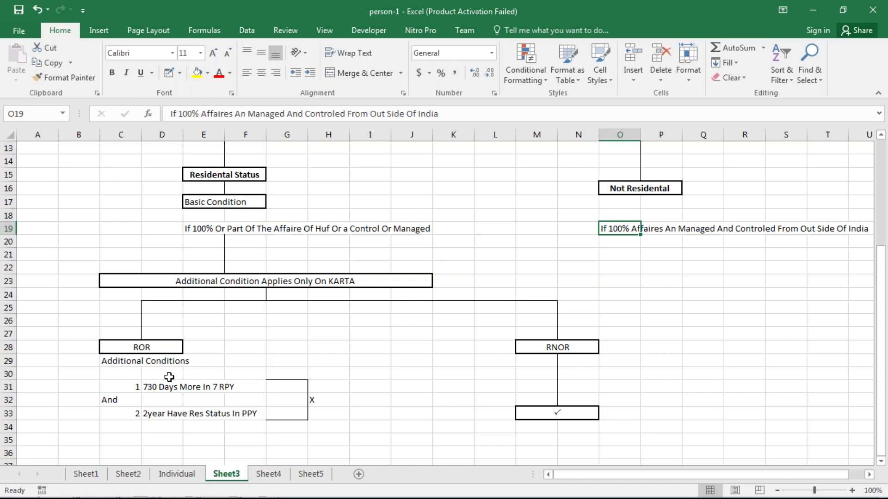
# On Sheet4, correct the H6 heading to 'Firm /AOP/BOi/LOC AUT/AJP'.
pyautogui.click(268, 474)
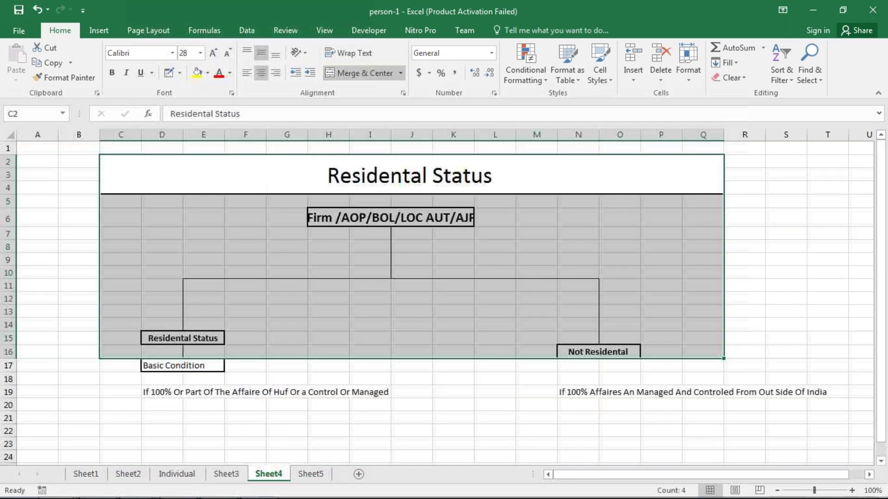
pyautogui.click(273, 255)
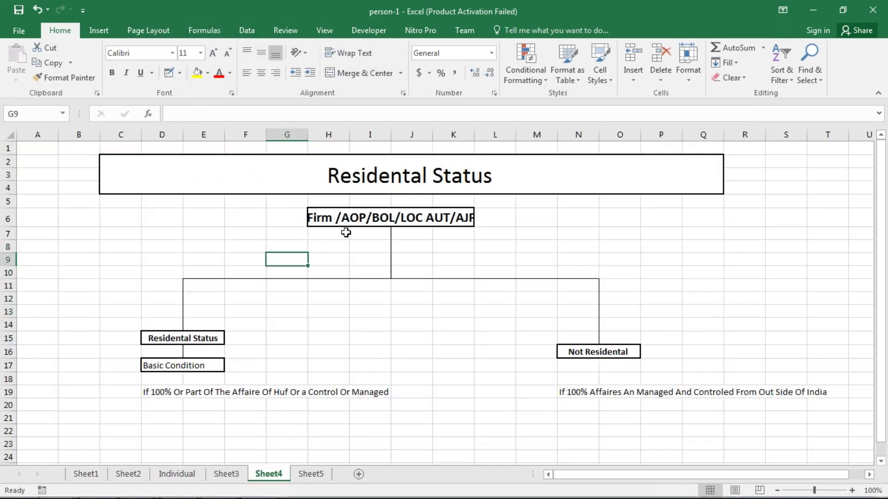
pyautogui.doubleClick(395, 216)
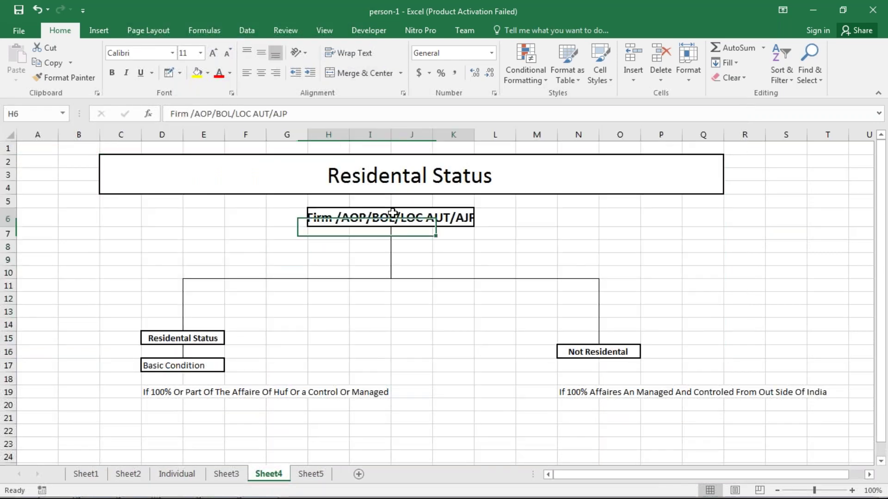
pyautogui.press('BackSpace')
pyautogui.write('i')
pyautogui.click(416, 234)
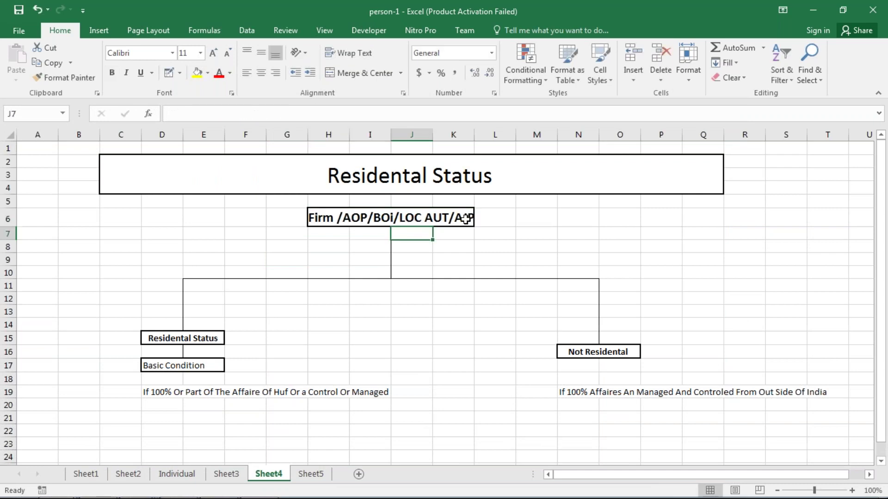
pyautogui.click(258, 301)
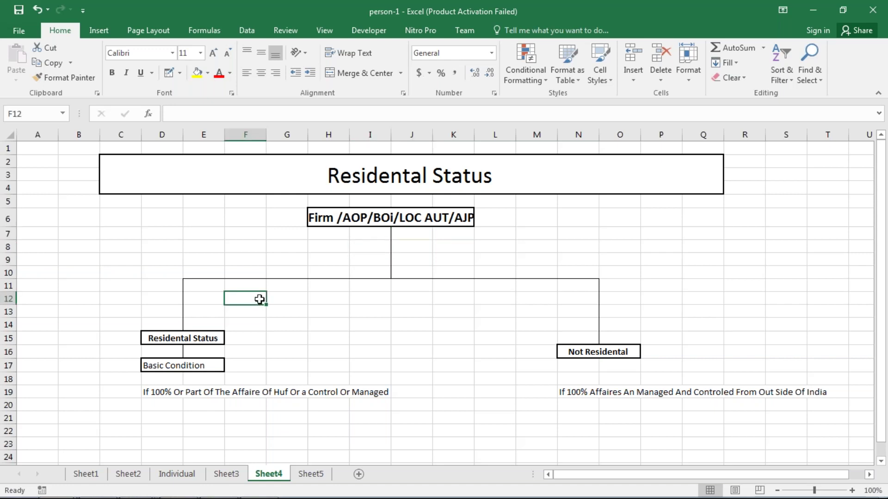
# Review the resident condition in D19 and the non-resident condition in N19.
pyautogui.scroll(-1, 259, 300)
pyautogui.scroll(-2, 260, 299)
pyautogui.scroll(-1, 231, 296)
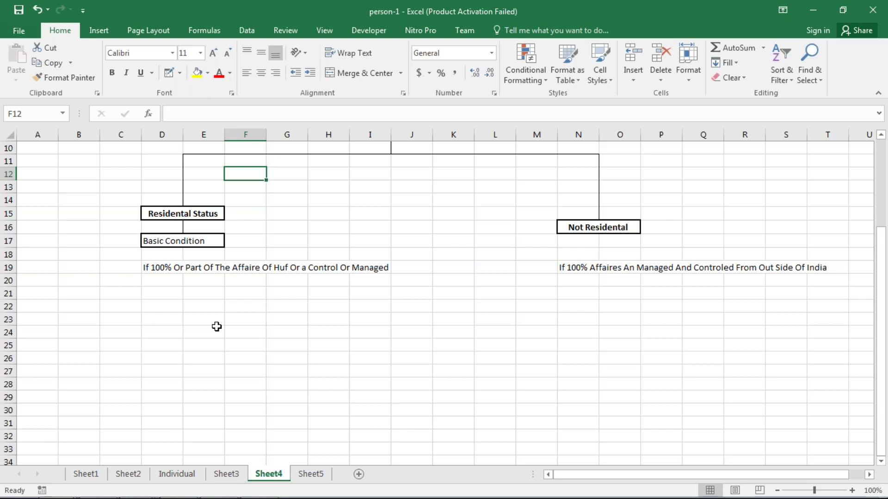
pyautogui.click(168, 269)
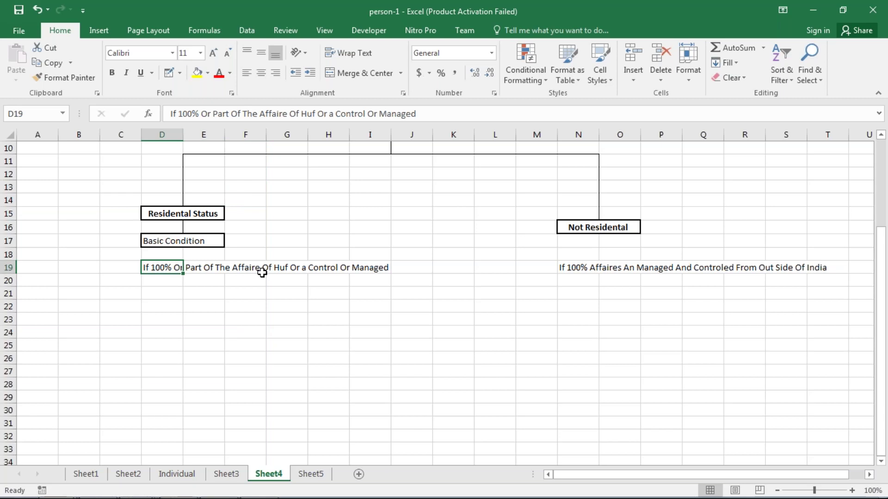
pyautogui.scroll(1, 263, 273)
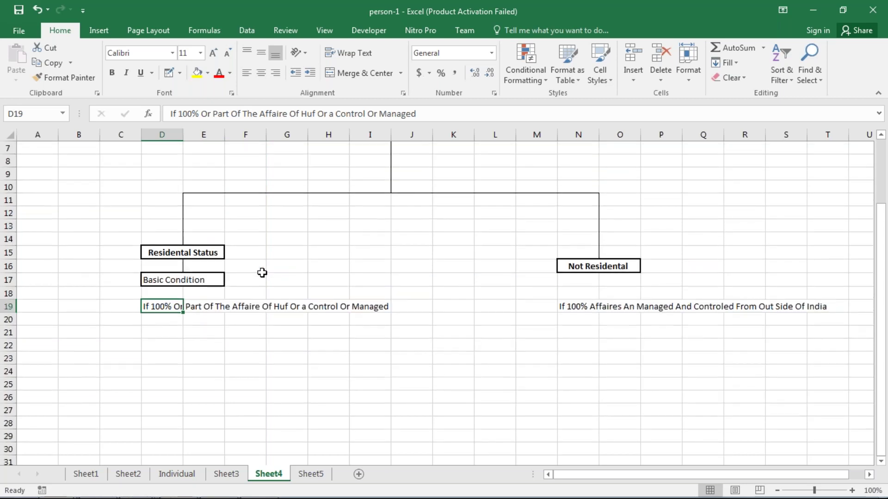
pyautogui.scroll(1, 263, 273)
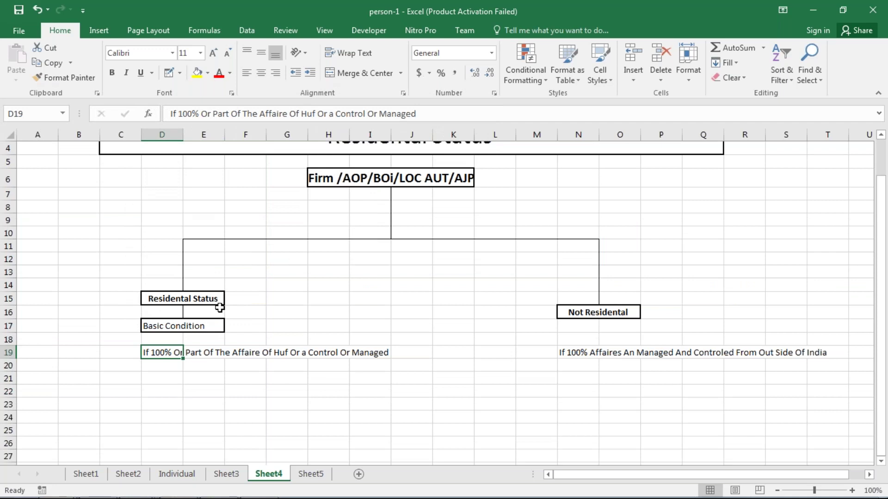
pyautogui.click(561, 353)
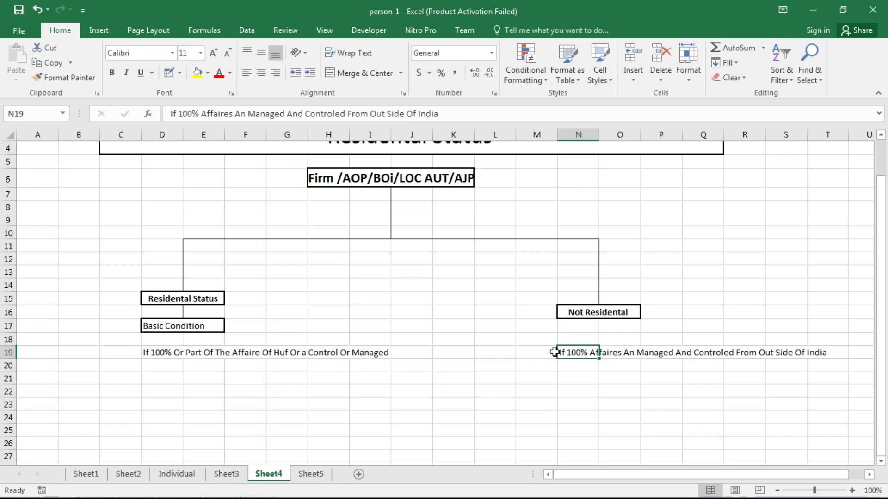
pyautogui.scroll(-1, 550, 352)
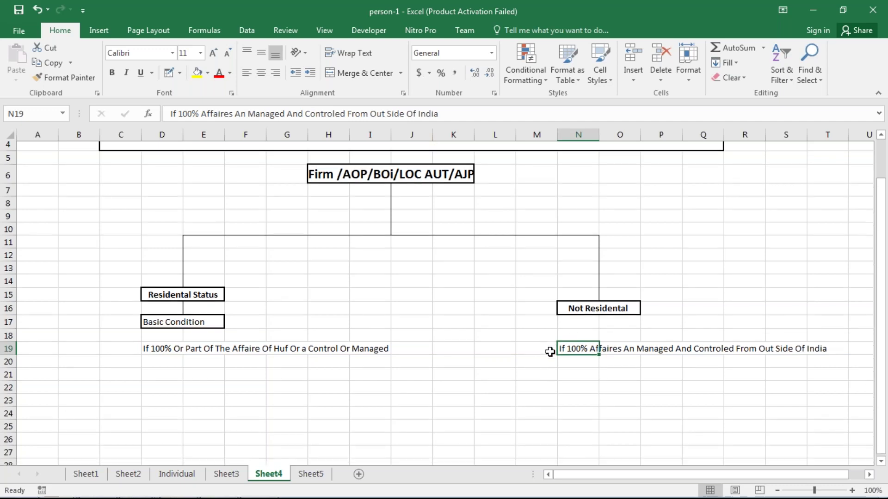
pyautogui.scroll(-3, 550, 352)
pyautogui.scroll(1, 385, 292)
pyautogui.scroll(1, 384, 292)
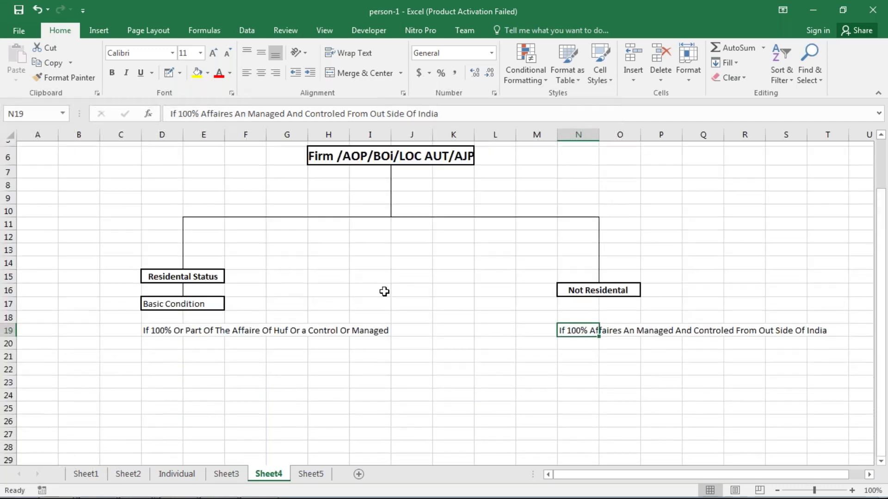
pyautogui.scroll(1, 382, 291)
pyautogui.click(479, 352)
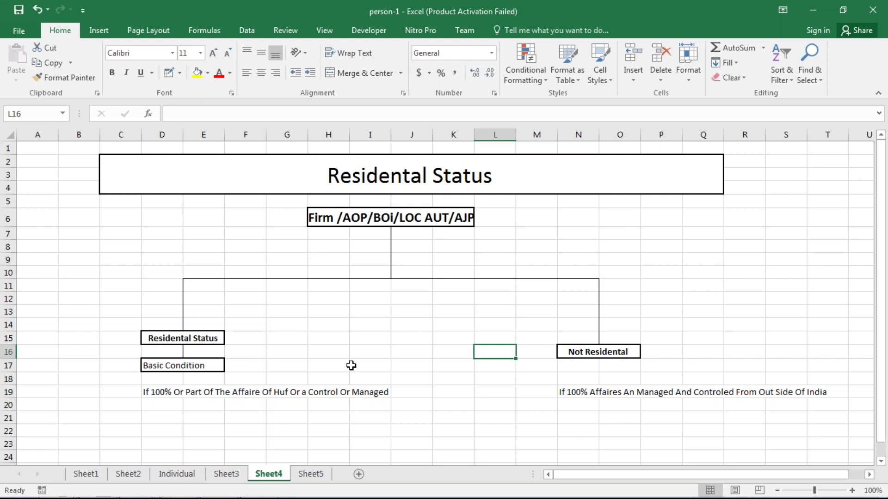
# On Sheet5, replace the Firm heading in H6 with COMPANY.
pyautogui.click(311, 474)
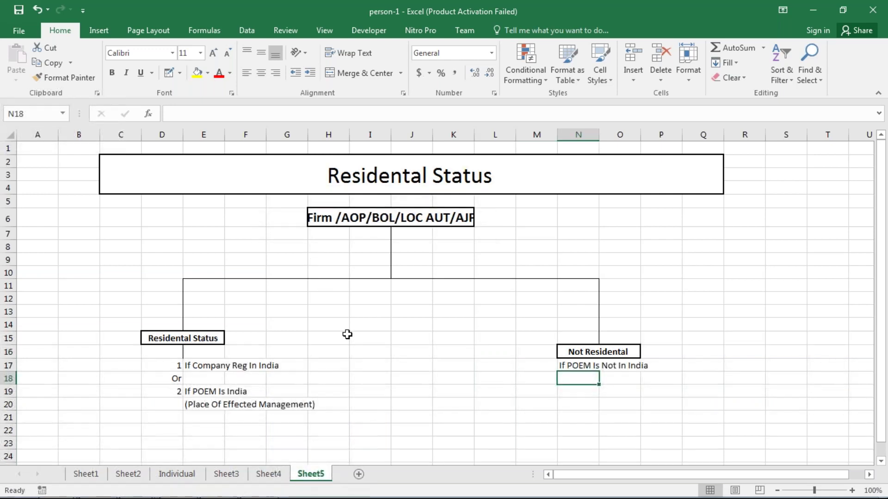
pyautogui.click(354, 273)
pyautogui.doubleClick(337, 219)
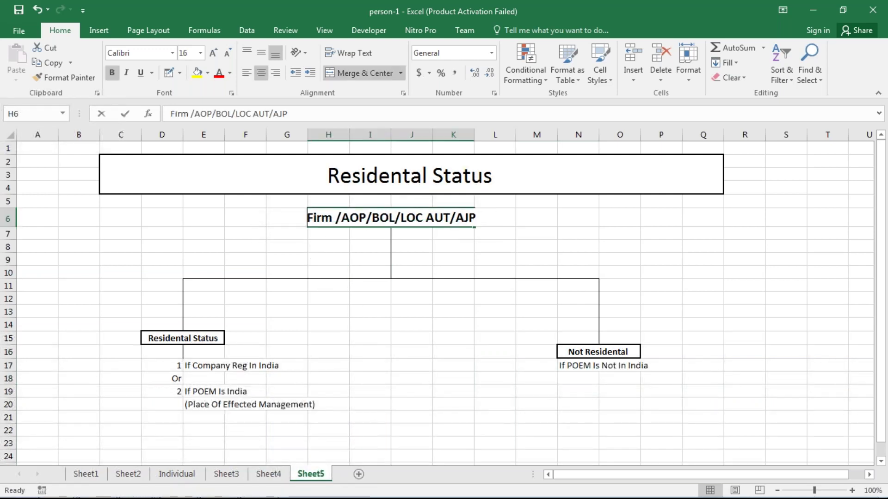
pyautogui.write('com')
pyautogui.press('Return')
pyautogui.press('Up')
pyautogui.write('com')
pyautogui.press('Return')
pyautogui.press('Up')
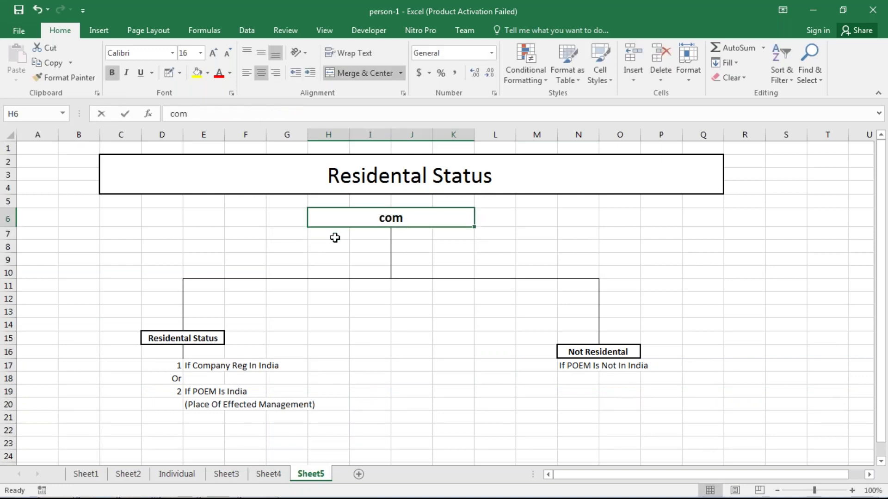
pyautogui.write('COMPANY')
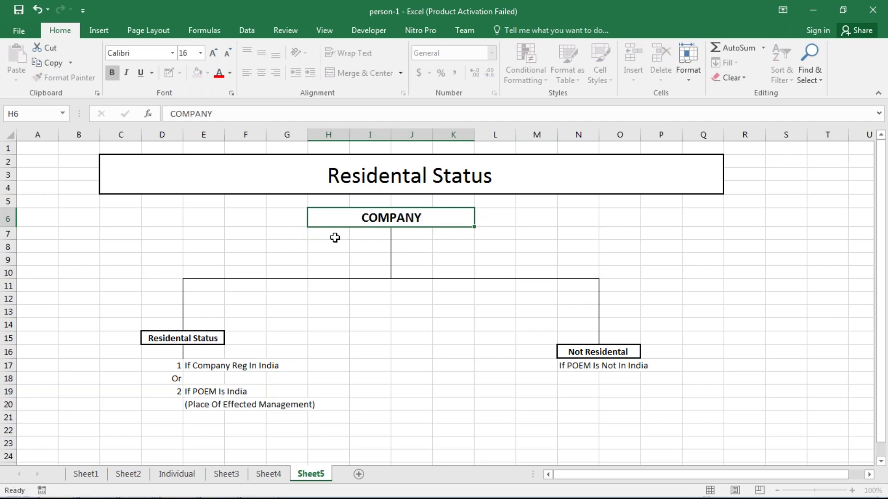
pyautogui.press('Return')
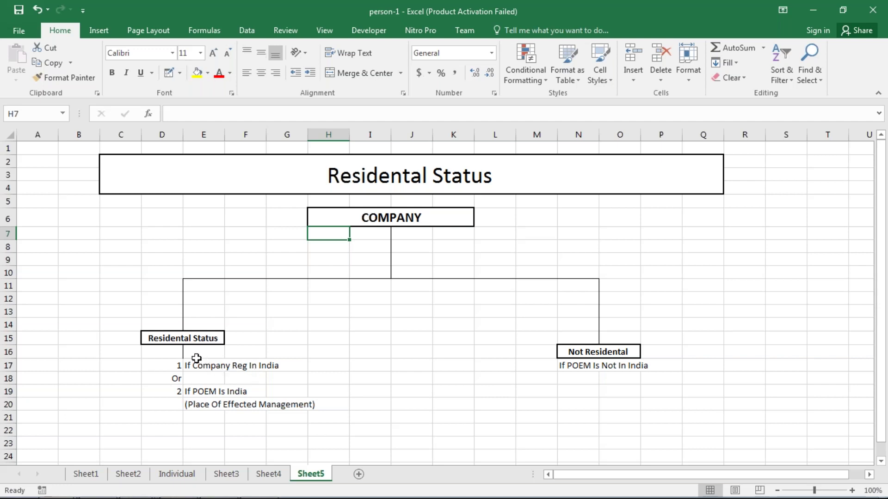
# Enter ROR in F16, just below the Residental Status box.
pyautogui.click(266, 350)
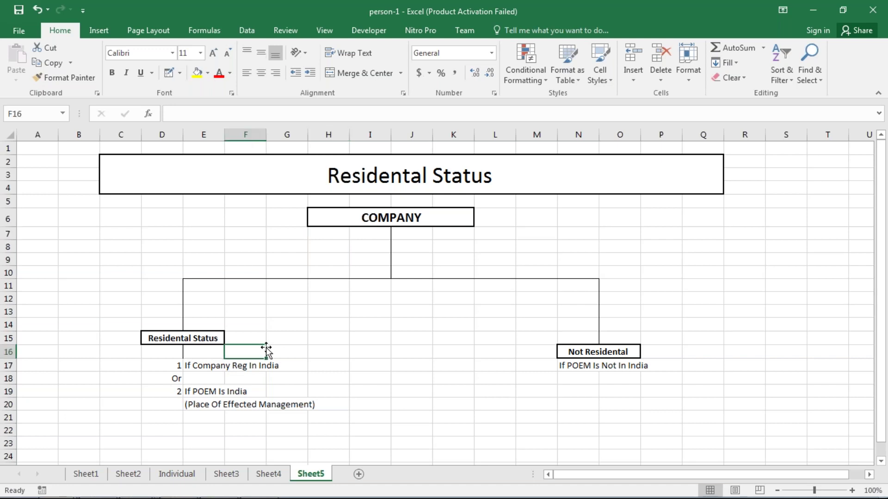
pyautogui.write('ROR')
pyautogui.press('Return')
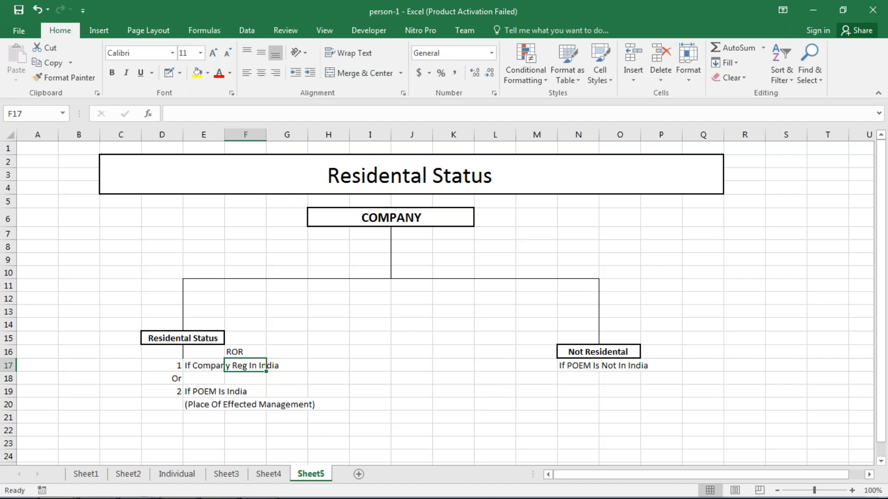
# Review the Company Reg and POEM conditions and the Place Of Effected Management note.
pyautogui.press('Left')
pyautogui.press('Left')
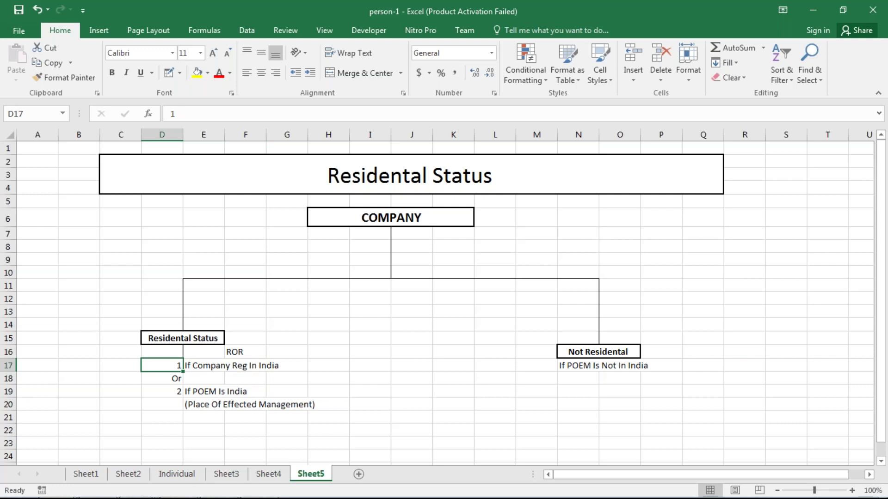
pyautogui.click(204, 366)
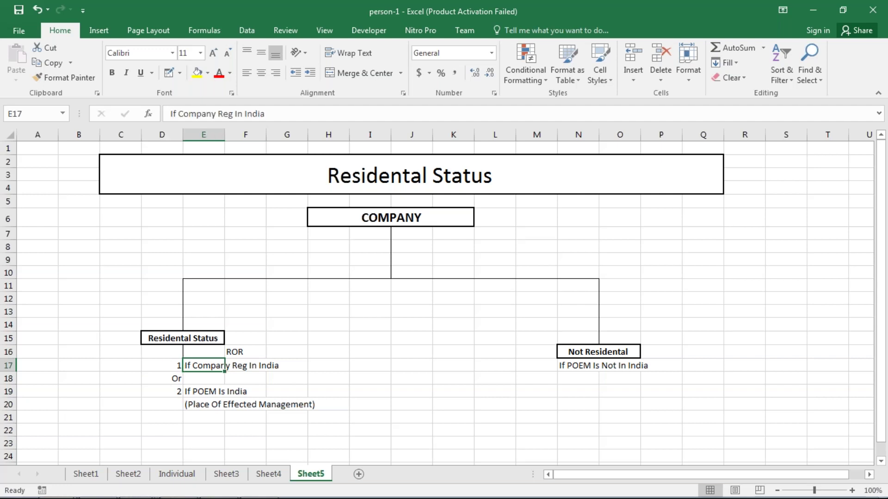
pyautogui.click(225, 391)
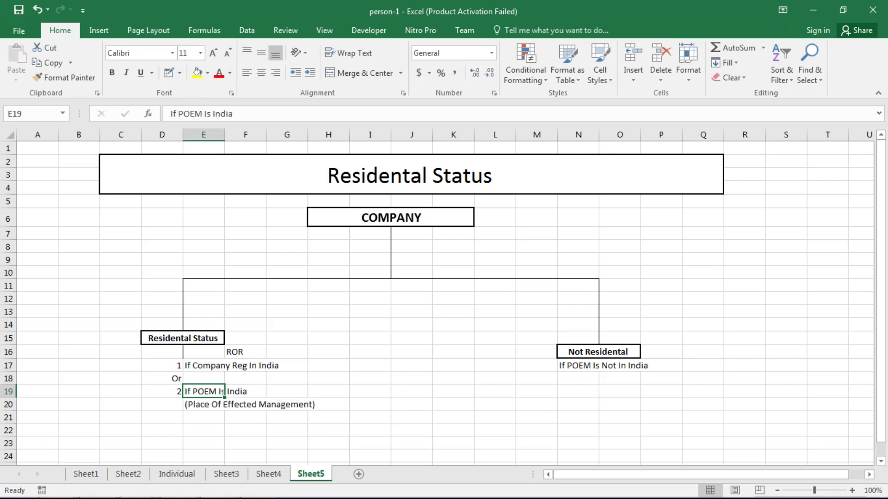
pyautogui.click(224, 405)
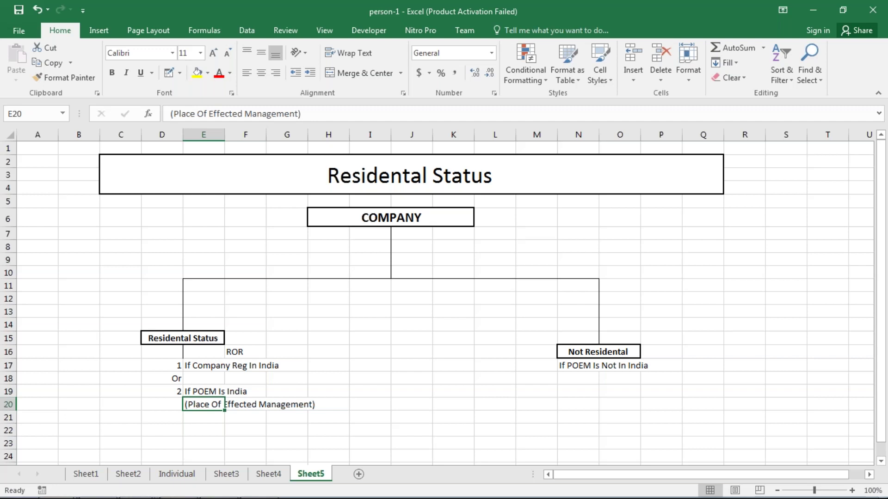
pyautogui.click(222, 391)
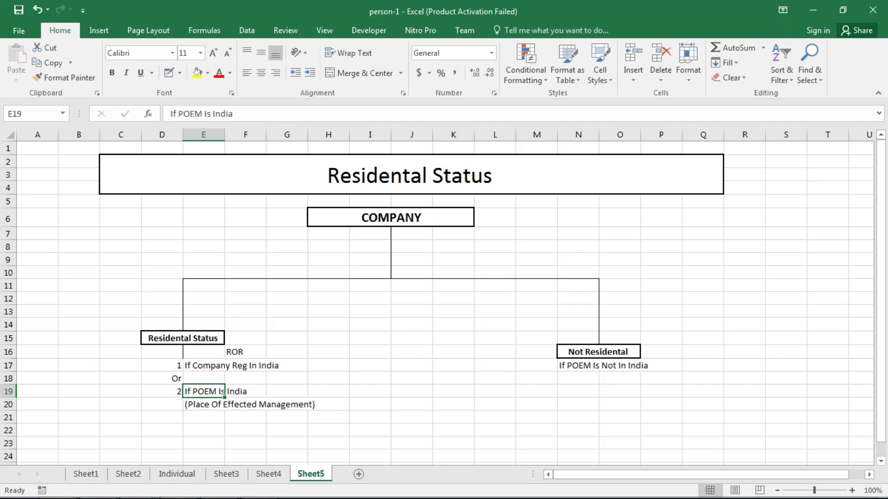
# Check the cells around the ROR label and row 19, ending on G18.
pyautogui.press('Up')
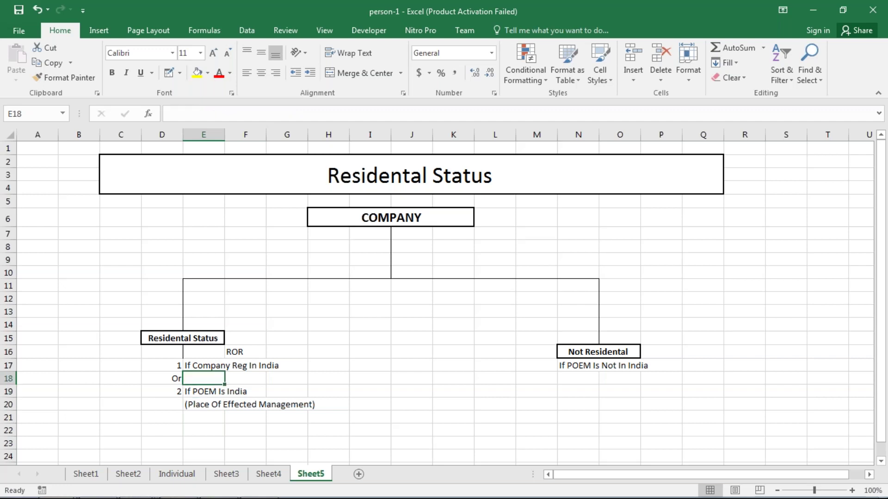
pyautogui.press('Up')
pyautogui.press('Up')
pyautogui.press('Right')
pyautogui.press('Down')
pyautogui.press('Down')
pyautogui.press('Down')
pyautogui.press('Left')
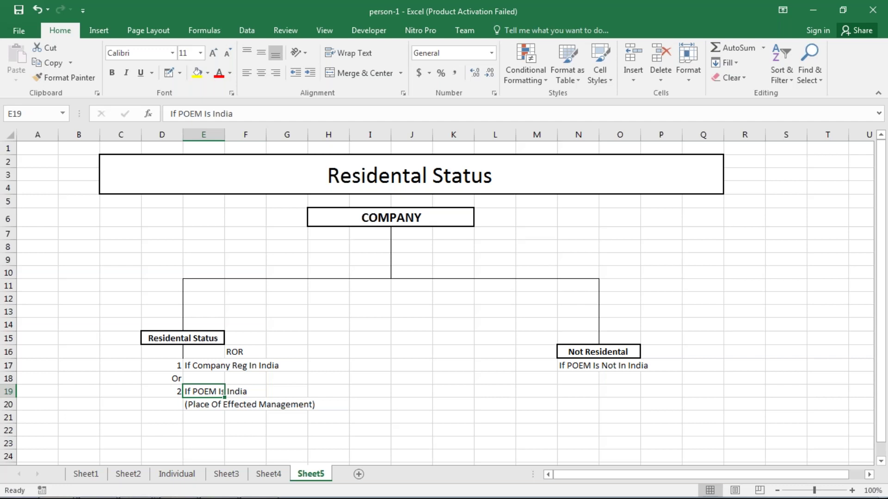
pyautogui.press('Right')
pyautogui.press('Right')
pyautogui.press('Right')
pyautogui.press('Right')
pyautogui.press('Right')
pyautogui.press('Right')
pyautogui.press('Right')
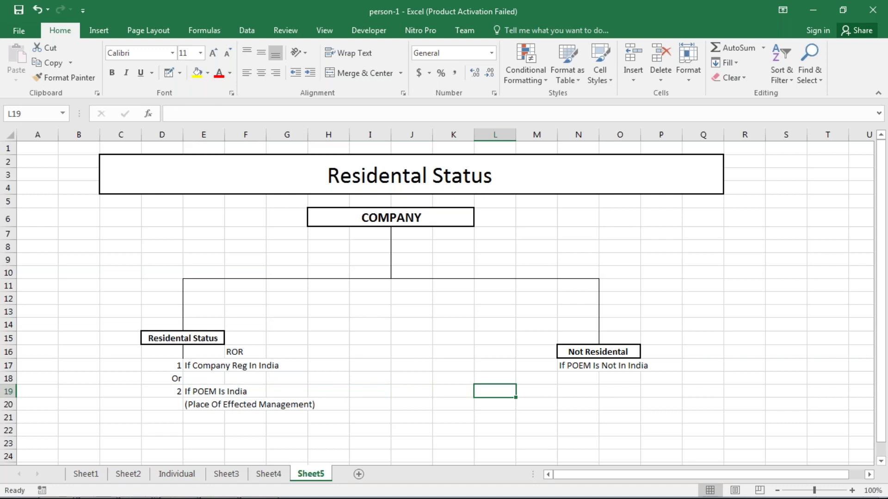
pyautogui.press('Up')
pyautogui.press('Left')
pyautogui.press('Left')
pyautogui.press('Left')
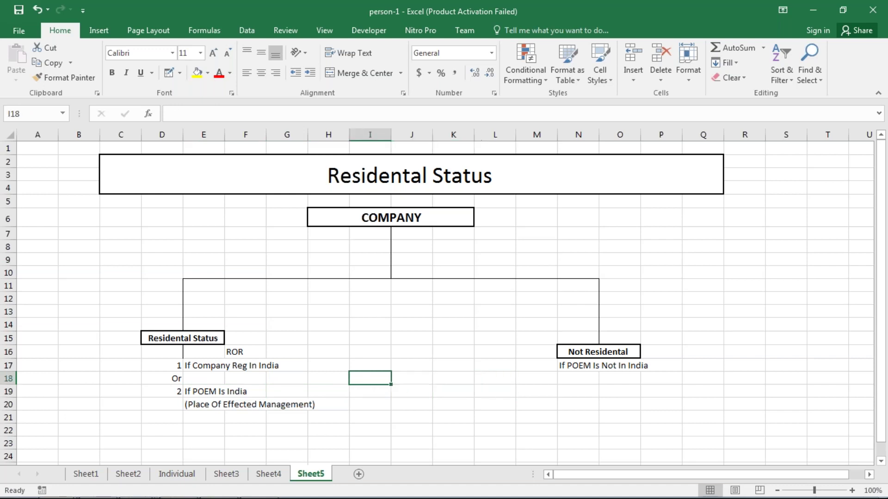
pyautogui.press('Left')
pyautogui.press('Left')
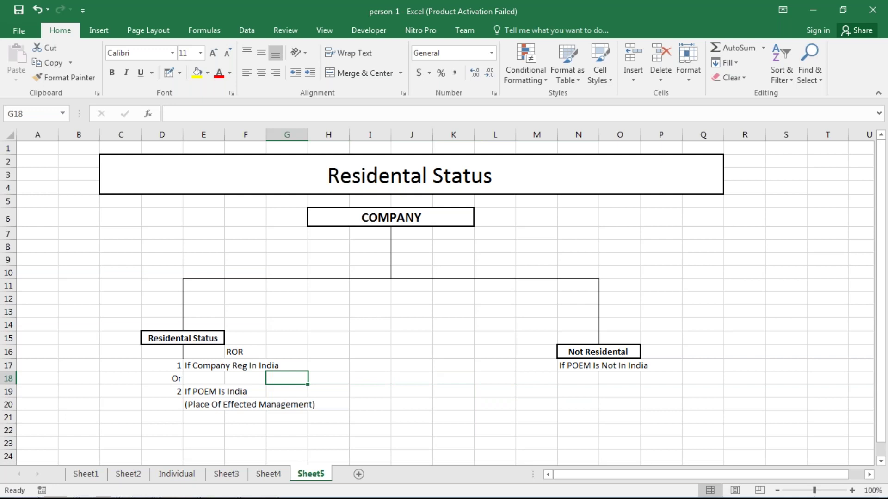
# Browse the Firm/AOP, Company and Individual charts, then show the Sec-5 Scope of Total Income sheet.
pyautogui.click(277, 475)
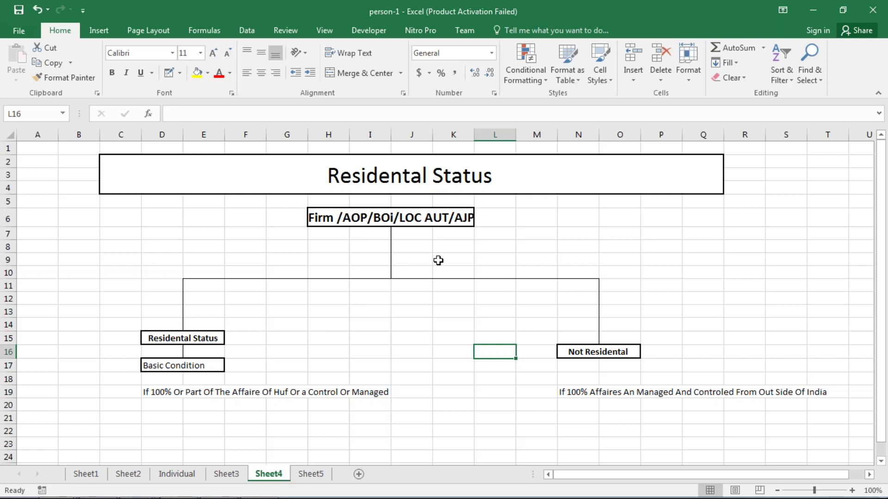
pyautogui.click(305, 477)
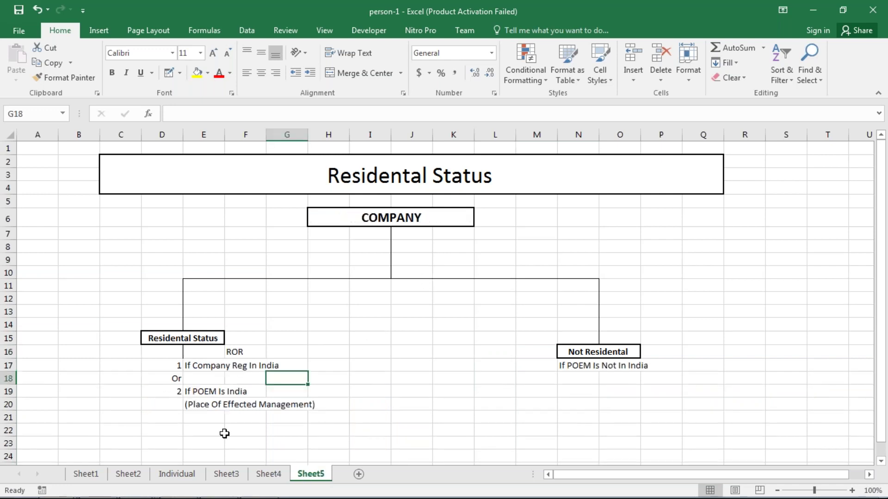
pyautogui.click(176, 475)
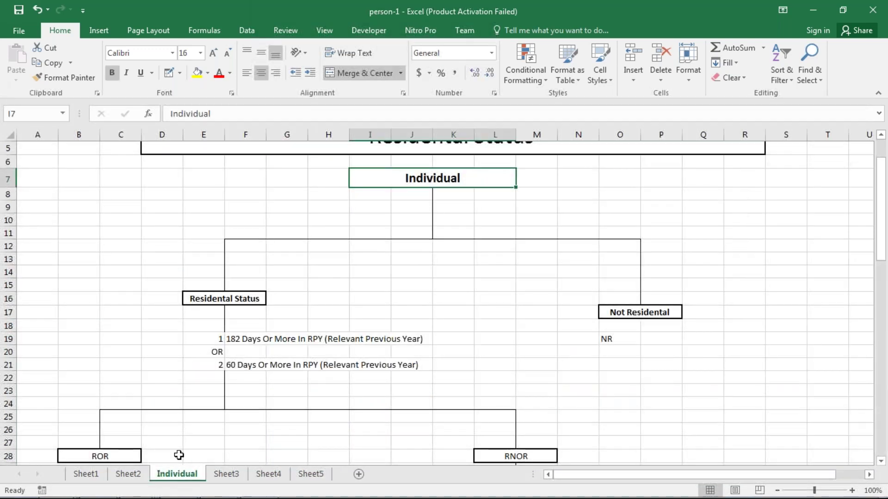
pyautogui.click(89, 481)
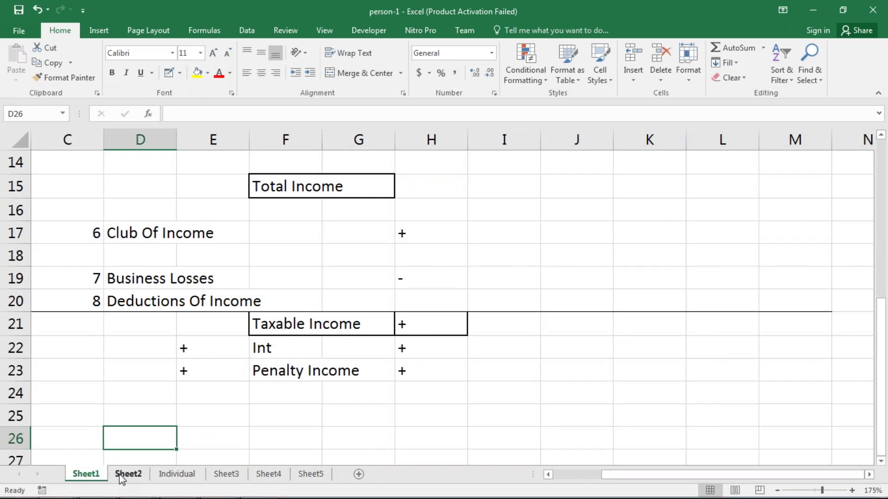
pyautogui.click(126, 479)
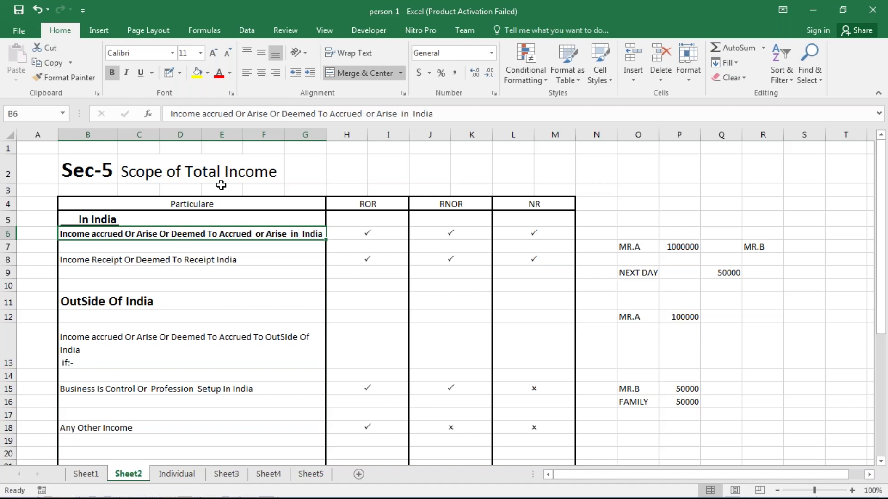
pyautogui.click(237, 171)
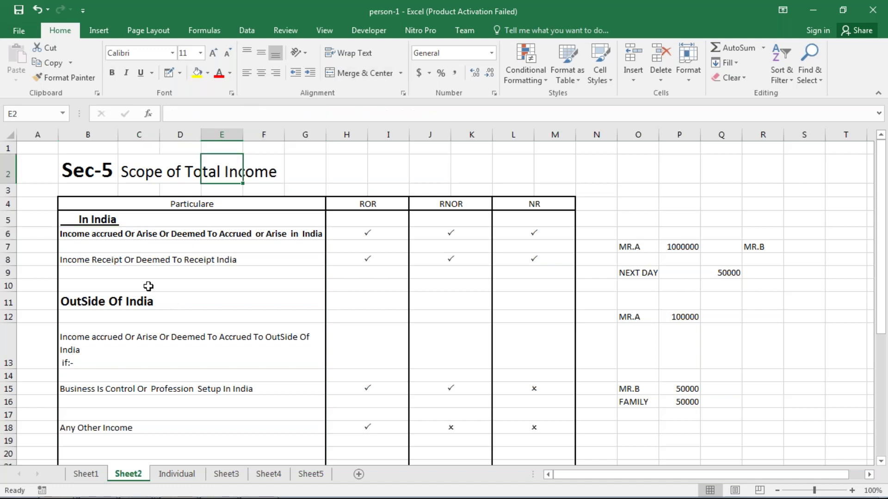
pyautogui.click(90, 234)
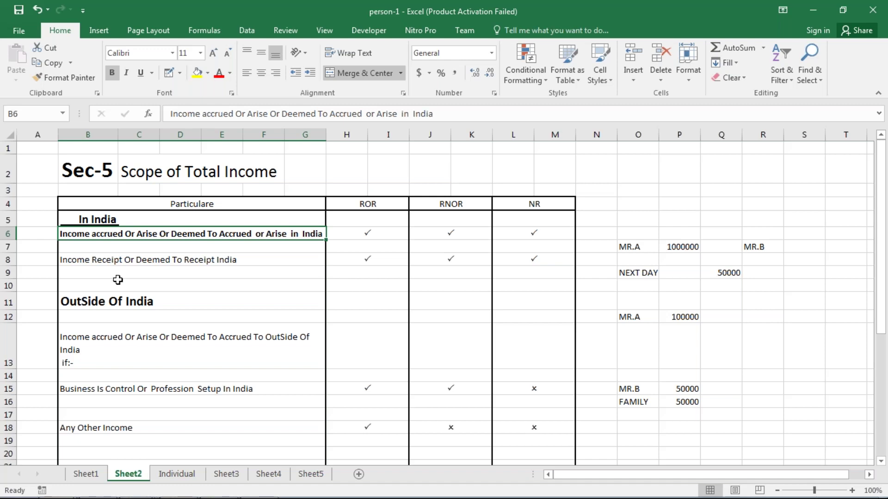
pyautogui.click(118, 280)
pyautogui.moveTo(366, 234); pyautogui.dragTo(514, 235)
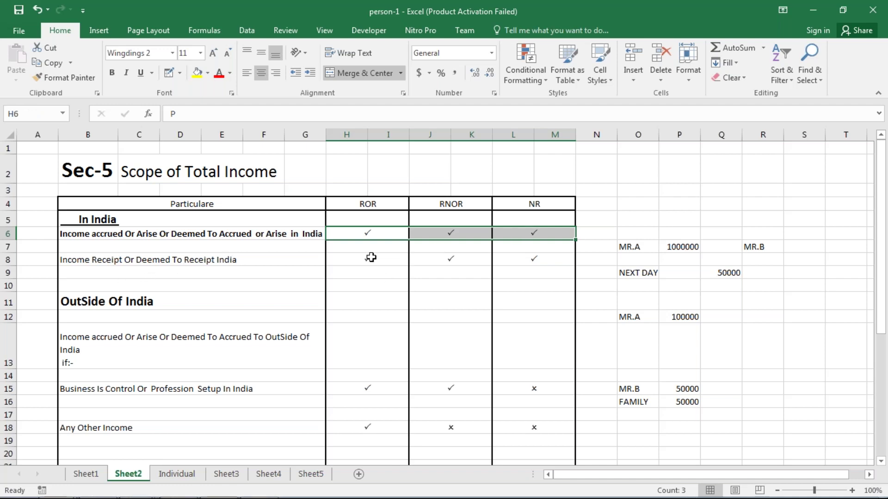
pyautogui.moveTo(367, 260); pyautogui.dragTo(558, 262)
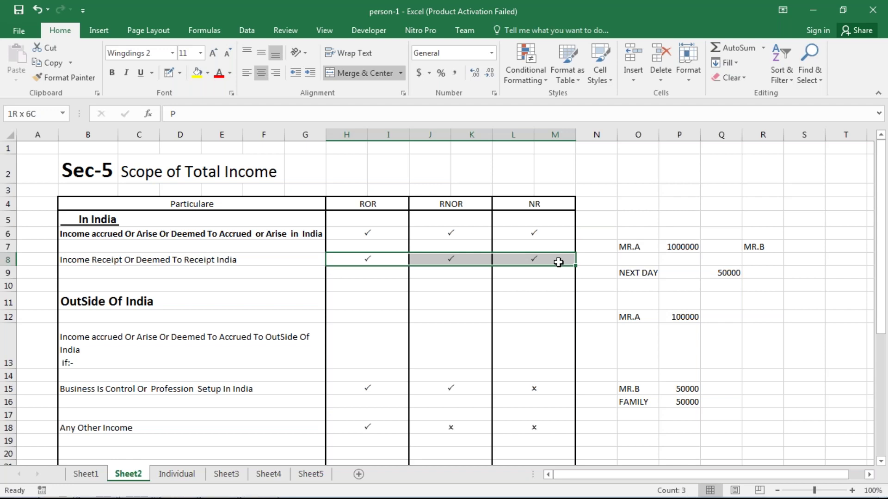
pyautogui.moveTo(654, 245)
pyautogui.mouseDown()
pyautogui.moveTo(656, 379)
pyautogui.moveTo(684, 388)
pyautogui.mouseUp()
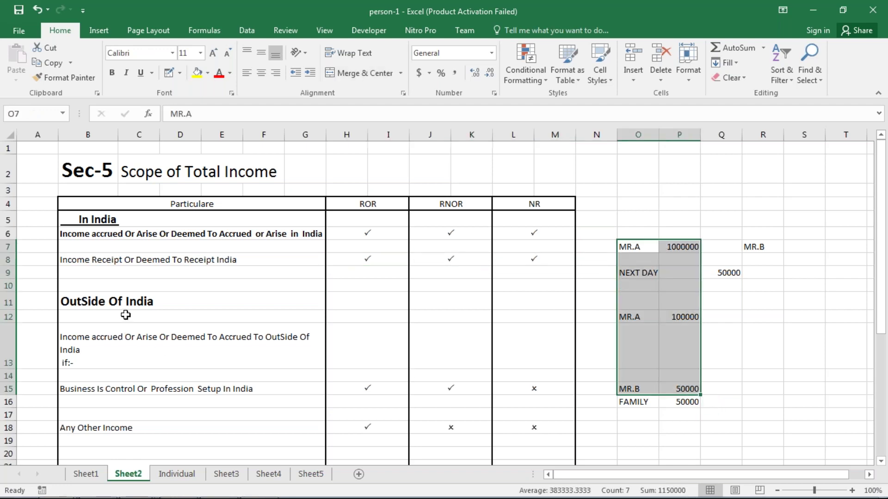
pyautogui.click(145, 302)
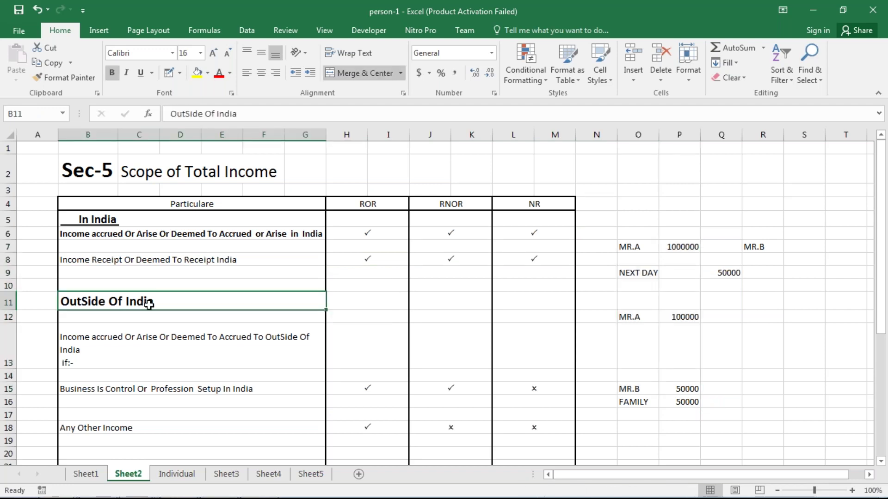
pyautogui.press('Down')
pyautogui.press('Down')
pyautogui.press('Down')
pyautogui.press('Down')
pyautogui.press('Down')
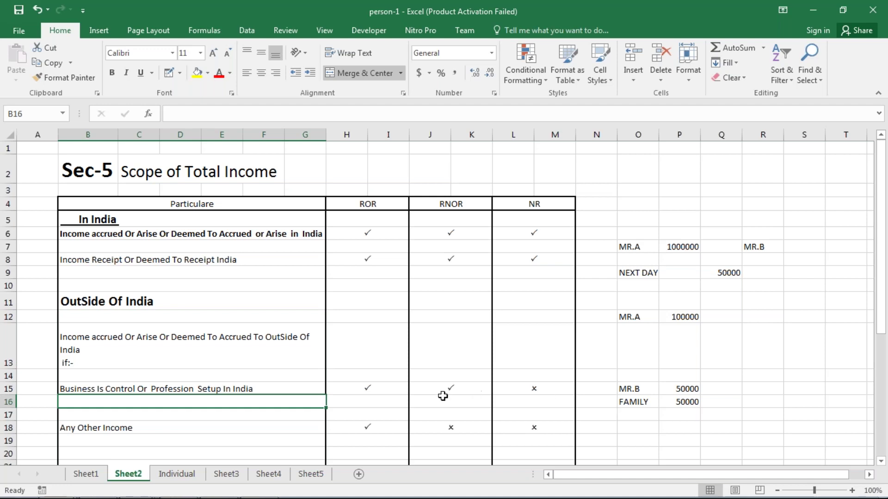
pyautogui.moveTo(389, 391); pyautogui.dragTo(467, 378)
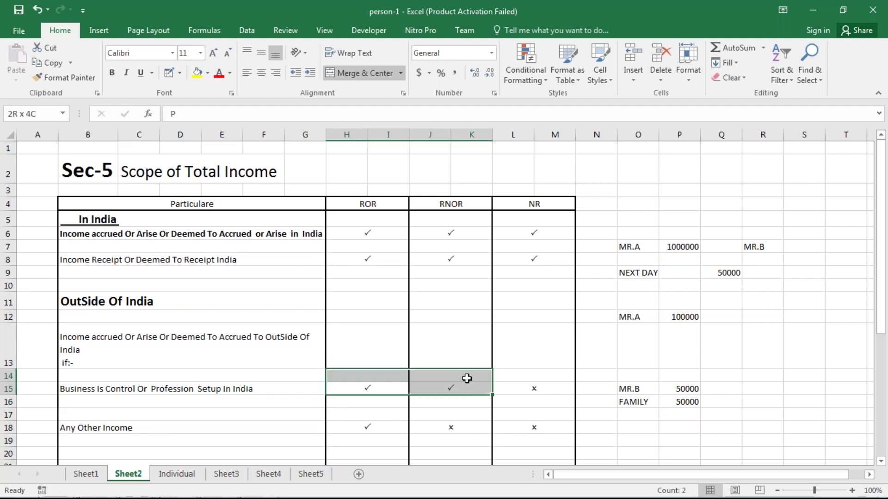
pyautogui.click(529, 394)
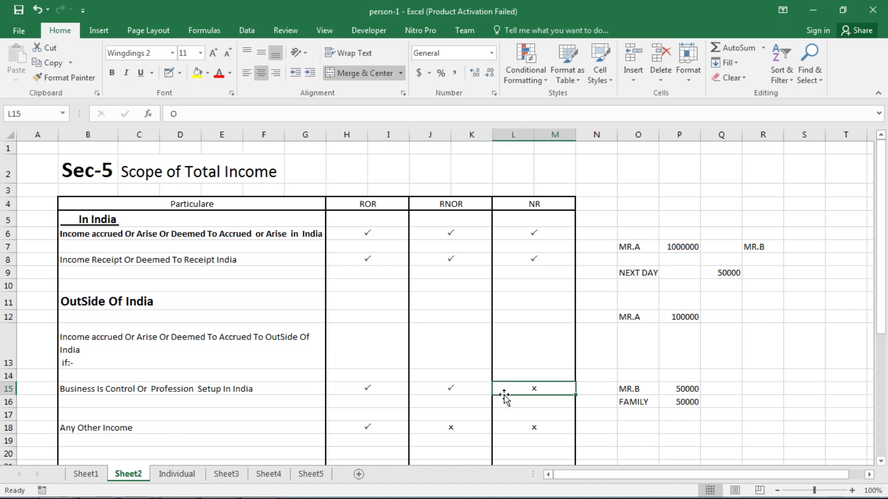
pyautogui.scroll(-1, 406, 427)
pyautogui.scroll(-1, 406, 427)
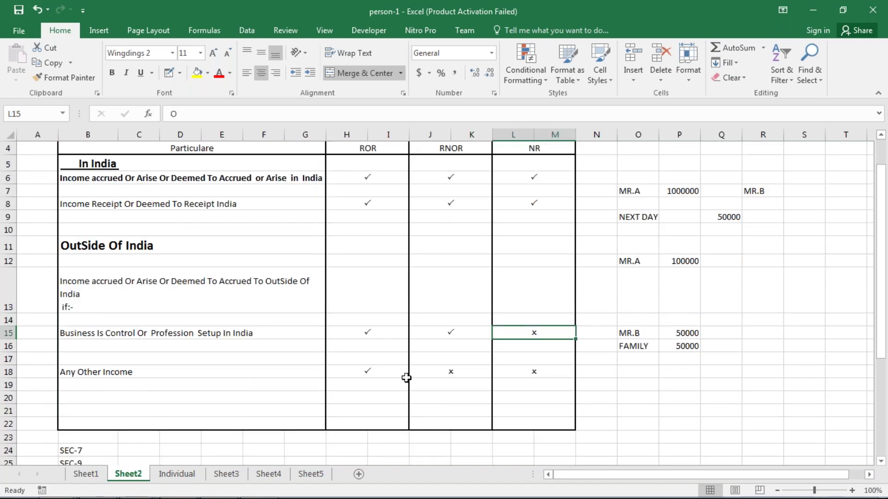
pyautogui.moveTo(455, 369); pyautogui.dragTo(529, 369)
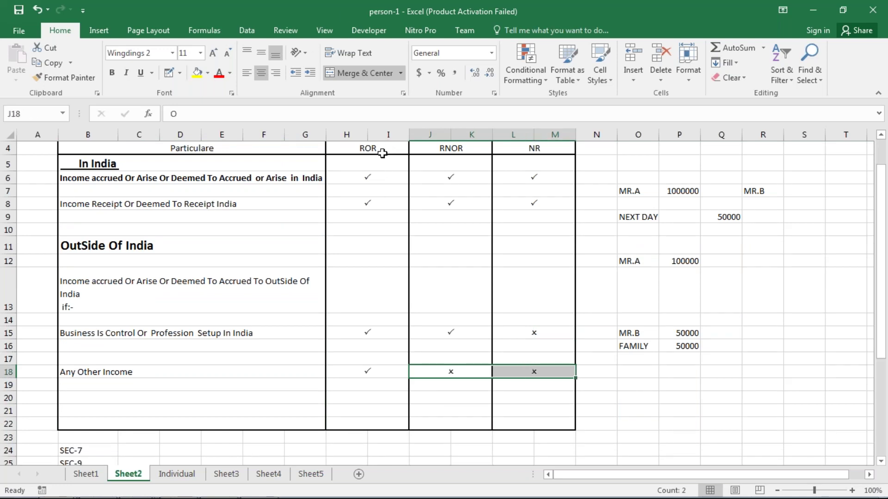
pyautogui.moveTo(380, 150)
pyautogui.mouseDown()
pyautogui.moveTo(369, 367)
pyautogui.moveTo(376, 370)
pyautogui.mouseUp()
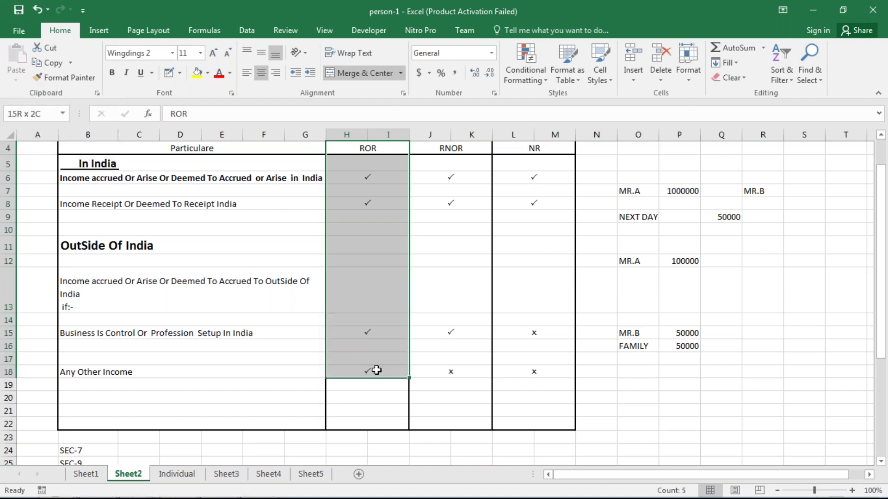
pyautogui.hotkey('shift', 'Up')
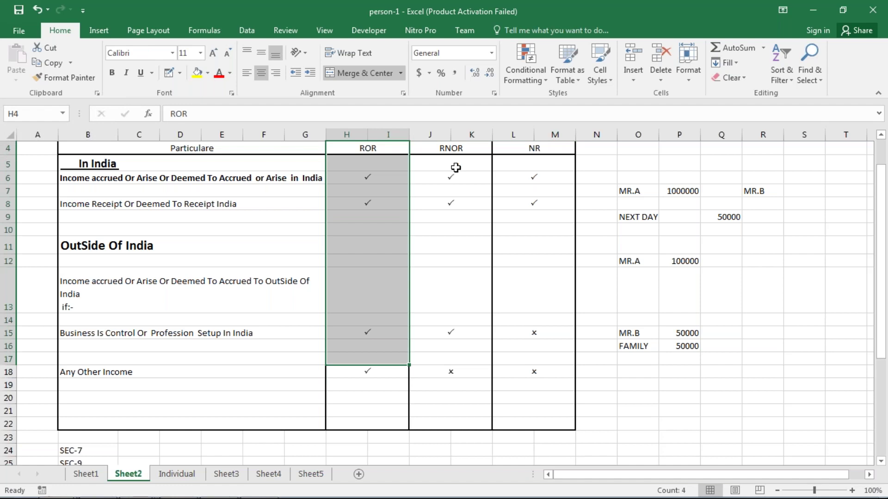
pyautogui.moveTo(455, 168); pyautogui.dragTo(451, 335)
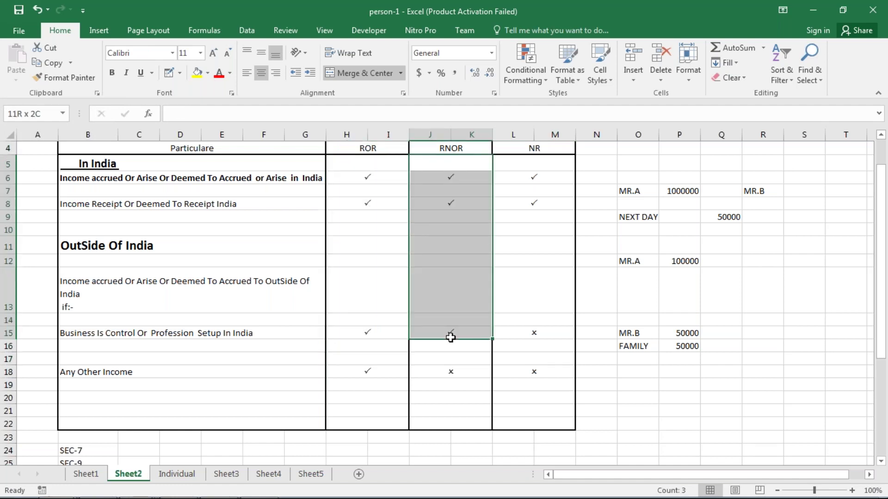
pyautogui.click(453, 371)
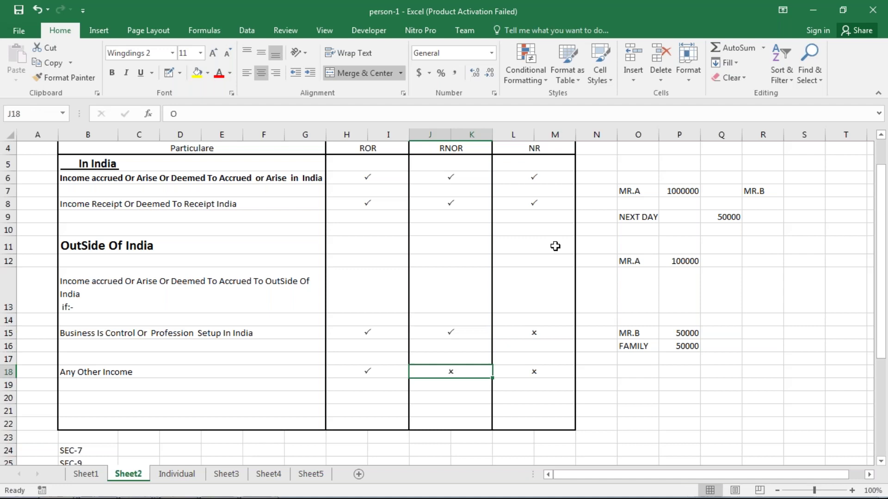
pyautogui.moveTo(540, 177); pyautogui.dragTo(539, 205)
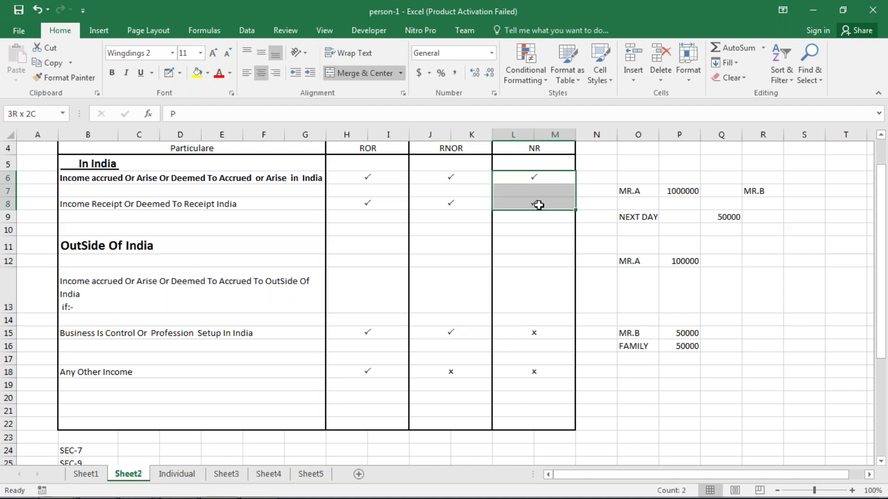
pyautogui.moveTo(536, 330); pyautogui.dragTo(531, 376)
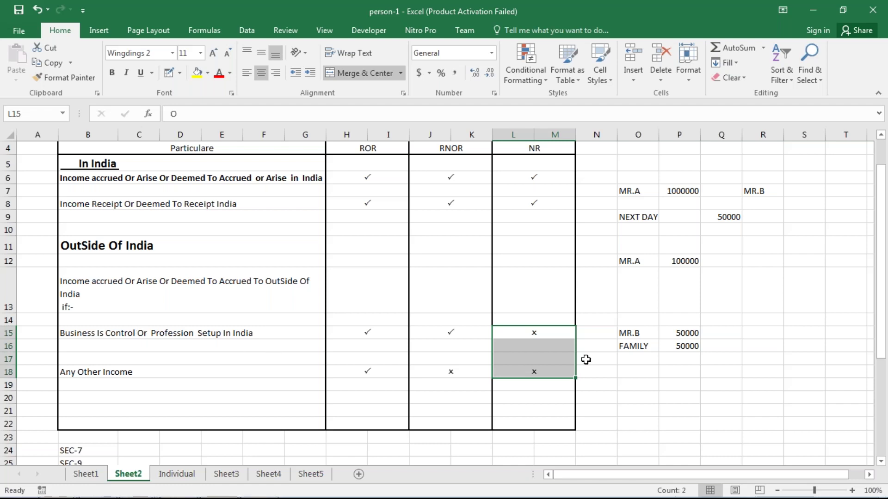
pyautogui.click(598, 330)
pyautogui.write('PGNP')
pyautogui.press('BackSpace')
pyautogui.write('BP')
pyautogui.press('Return')
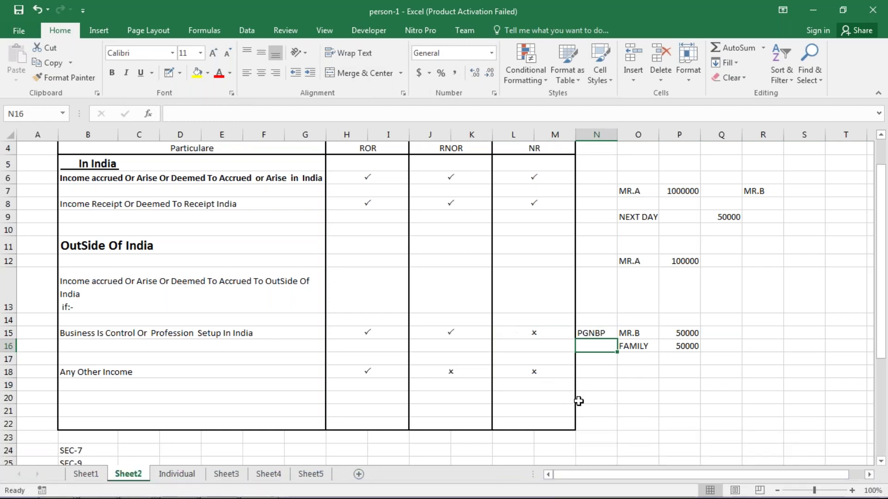
pyautogui.click(594, 370)
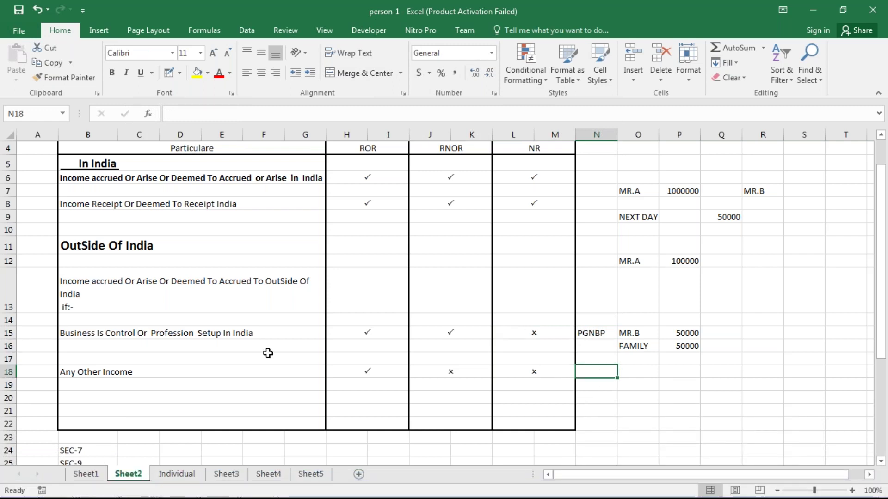
pyautogui.write('SALARY')
pyautogui.press('Return')
pyautogui.press('BackSpace')
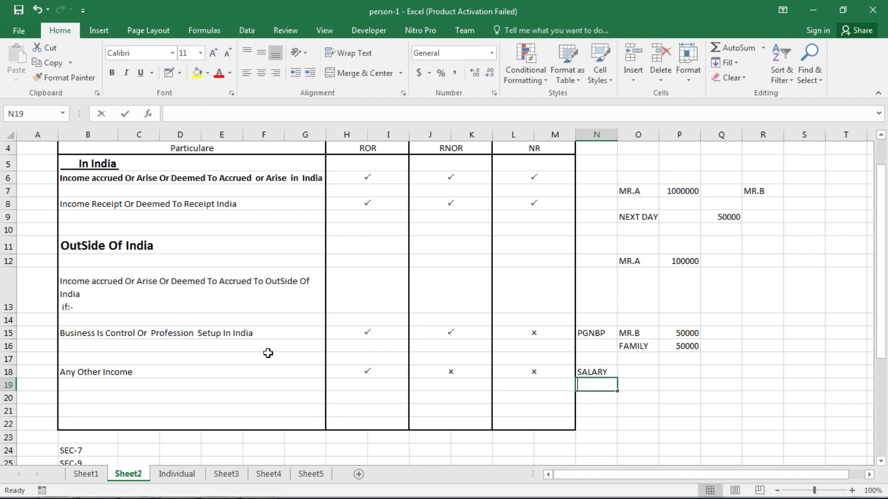
pyautogui.write('IHP')
pyautogui.press('Return')
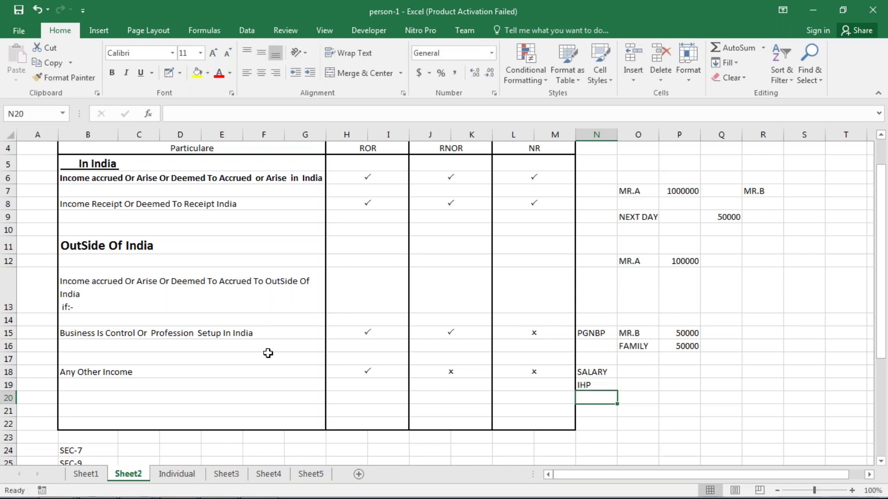
pyautogui.write('CG')
pyautogui.press('Return')
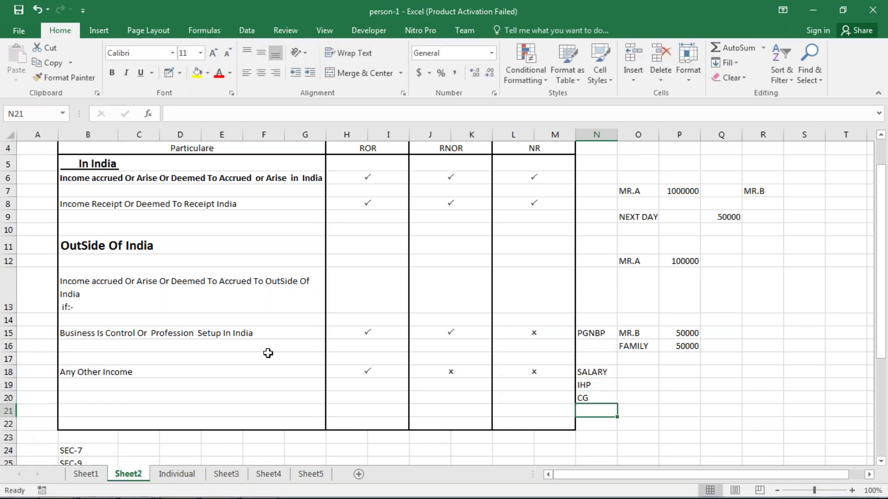
pyautogui.write('IOS')
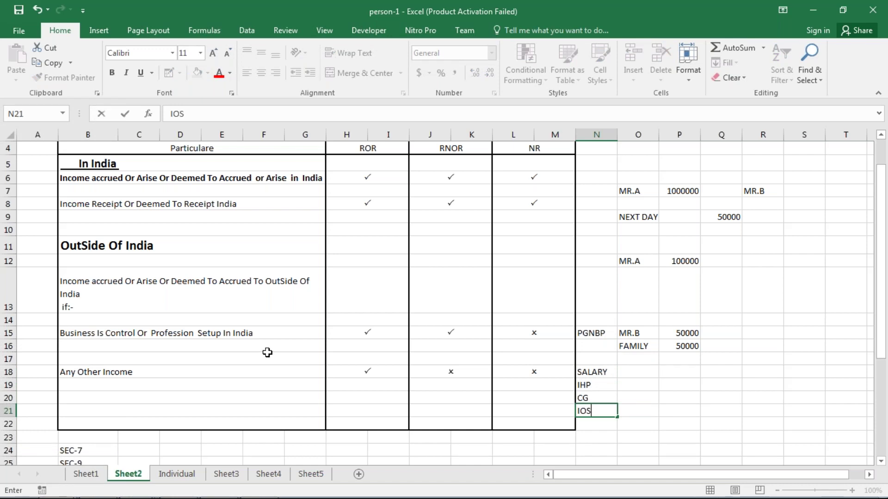
pyautogui.click(376, 370)
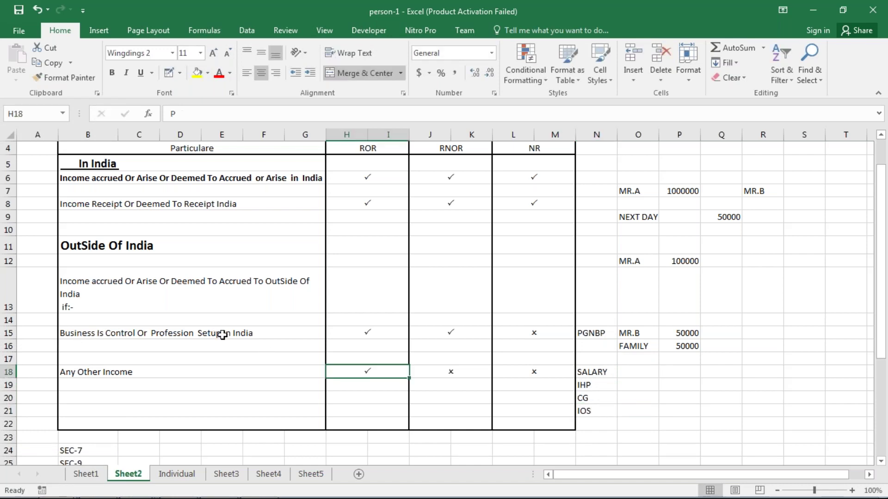
pyautogui.click(591, 336)
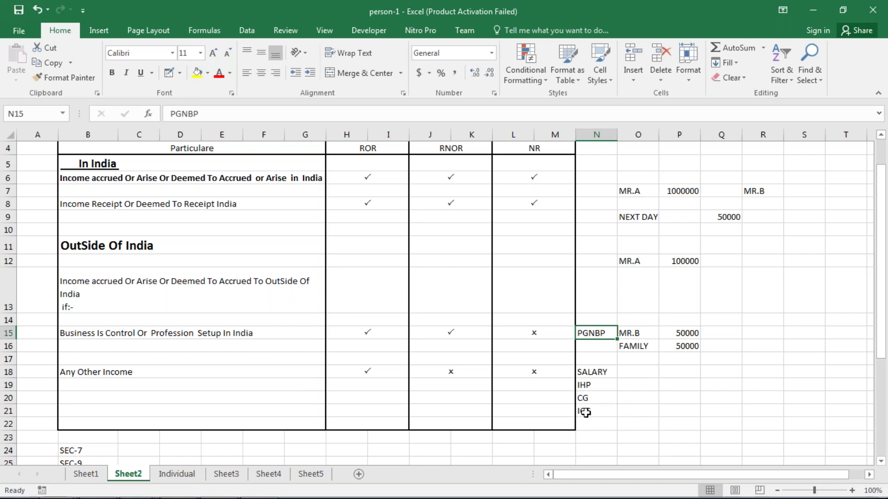
# Add PGBP in N22 below IOS in the income-head list.
pyautogui.moveTo(585, 371); pyautogui.dragTo(599, 418)
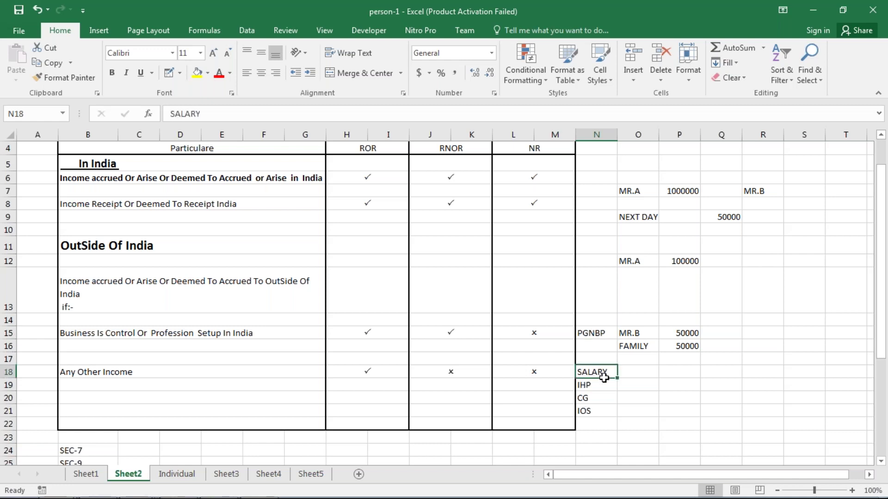
pyautogui.click(595, 419)
pyautogui.write('PGBP')
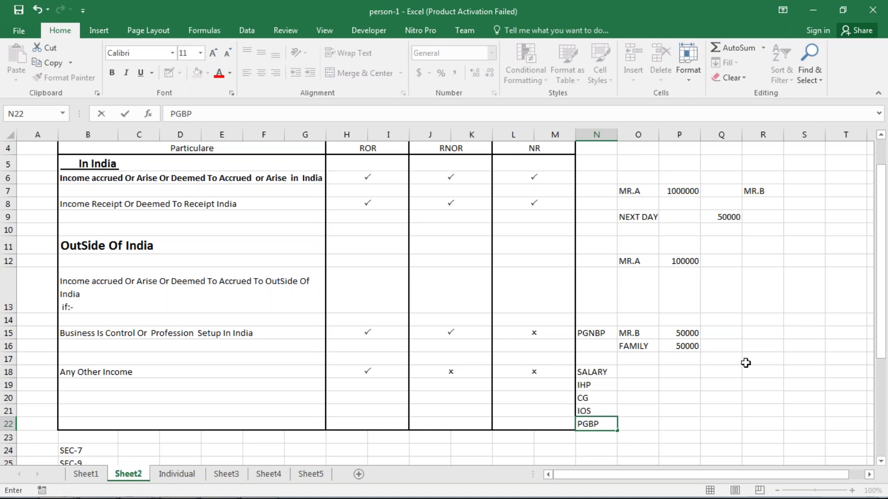
pyautogui.click(588, 334)
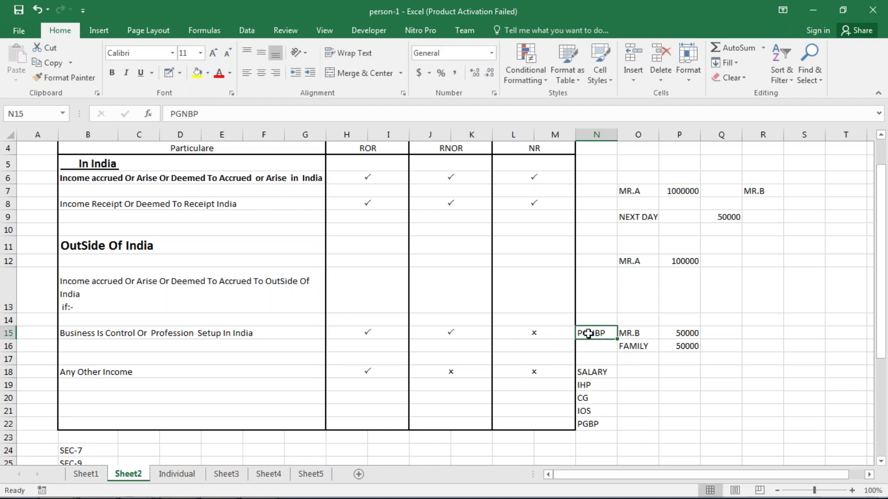
# Correct the N15 note from PGNBP to PGBP.
pyautogui.press('F2')
pyautogui.press('Right')
pyautogui.press('BackSpace')
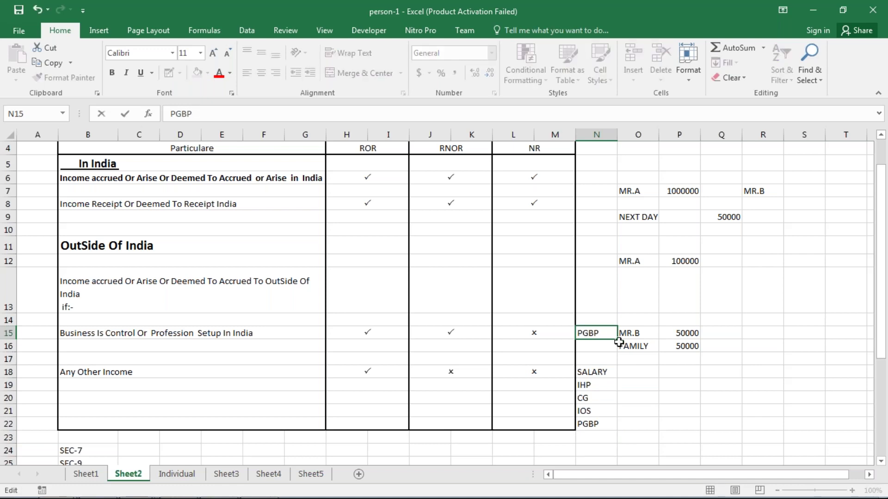
pyautogui.click(592, 372)
# Check the new PGBP entry in N22 against the Any Other Income row.
pyautogui.click(588, 425)
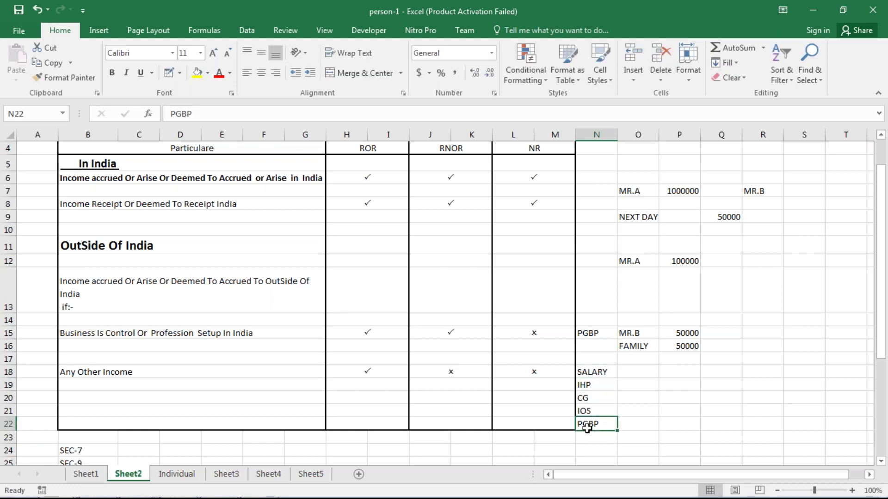
pyautogui.click(101, 373)
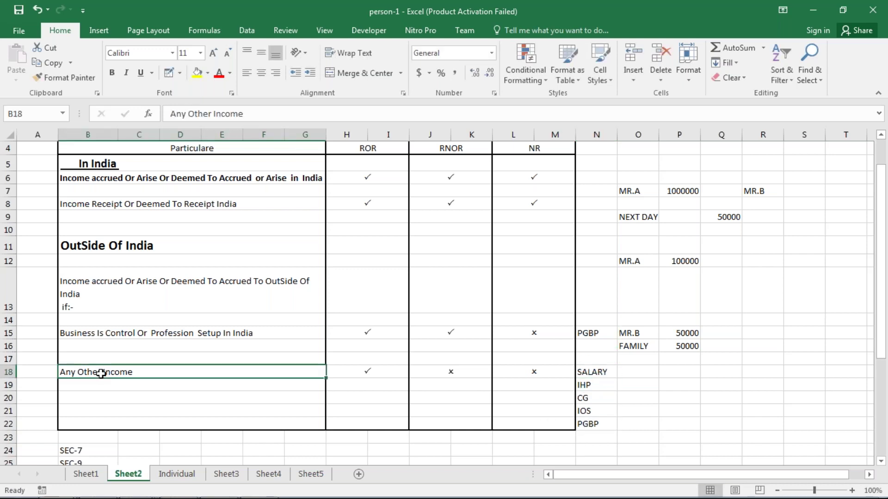
pyautogui.click(591, 426)
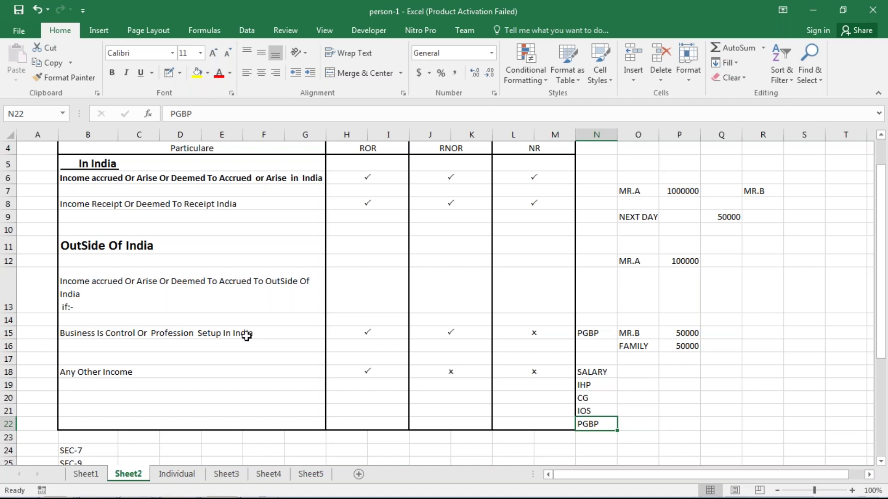
pyautogui.scroll(1, 231, 324)
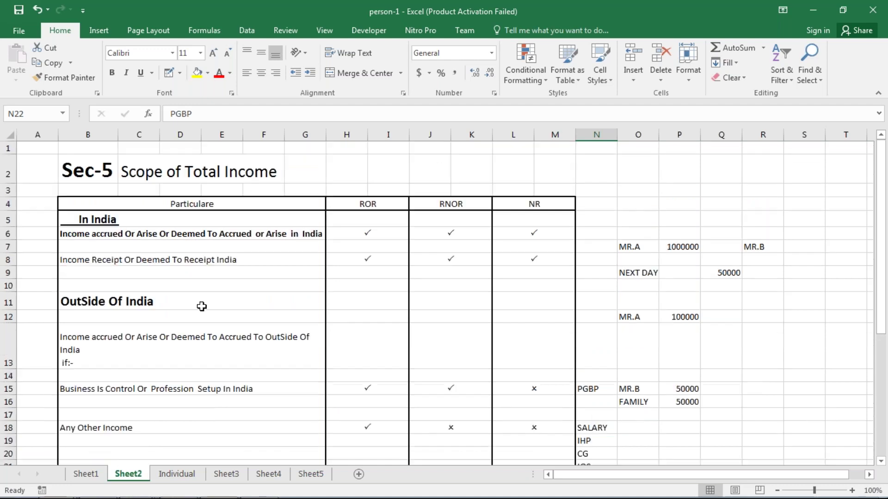
# Open the Individual sheet and review the 182 days and 60 days conditions.
pyautogui.click(176, 476)
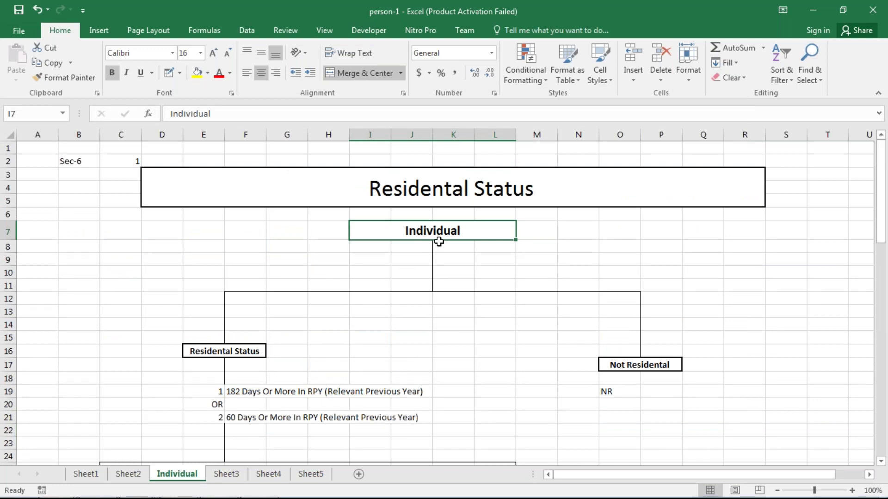
pyautogui.scroll(-1, 370, 278)
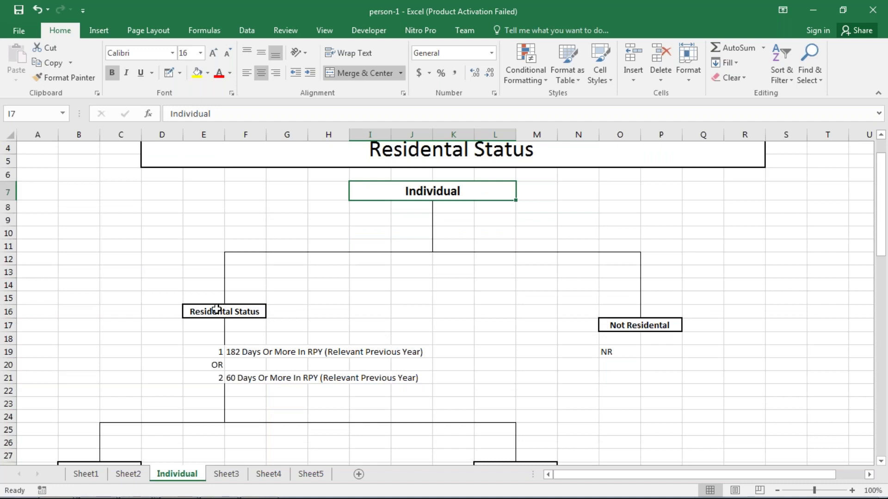
pyautogui.moveTo(214, 352)
pyautogui.mouseDown()
pyautogui.moveTo(407, 366)
pyautogui.moveTo(430, 353)
pyautogui.mouseUp()
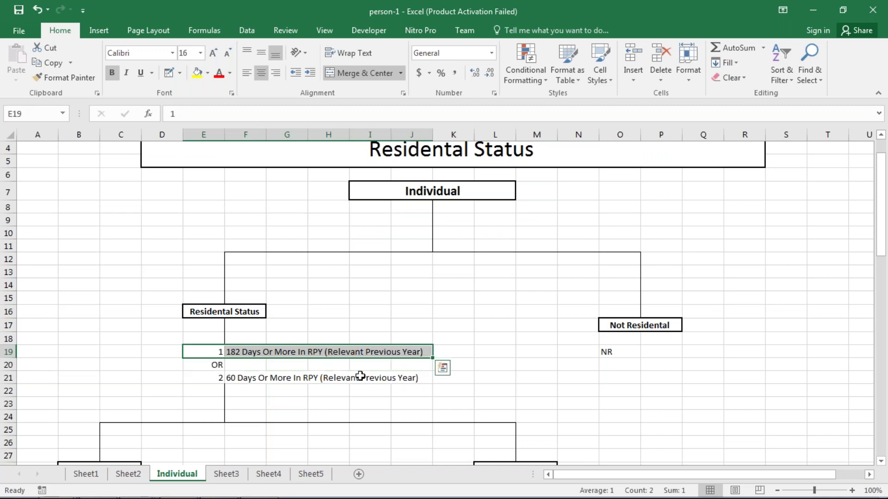
pyautogui.click(213, 377)
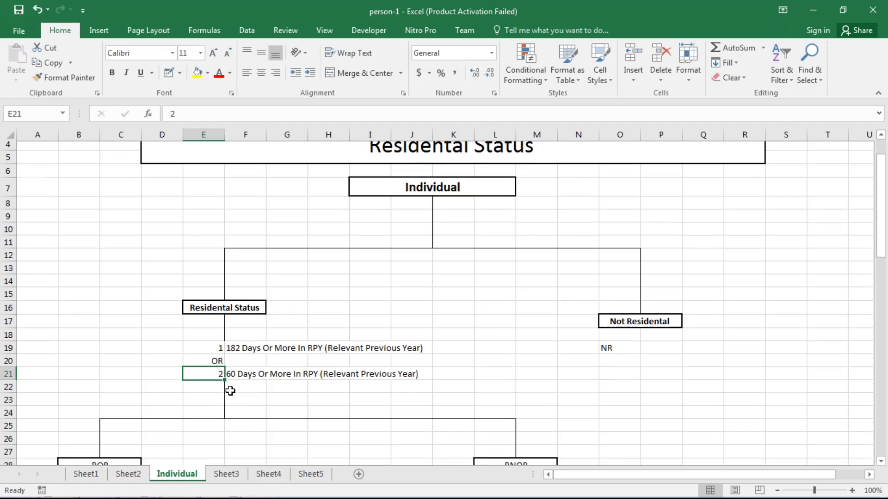
# Look further down the flowchart at the 365 days value.
pyautogui.scroll(-4, 235, 391)
pyautogui.scroll(-3, 238, 388)
pyautogui.scroll(-3, 241, 388)
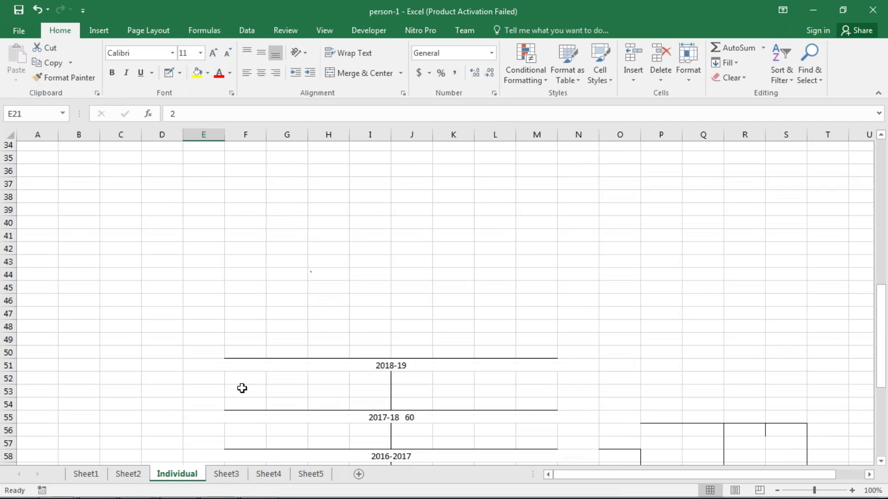
pyautogui.scroll(-3, 240, 388)
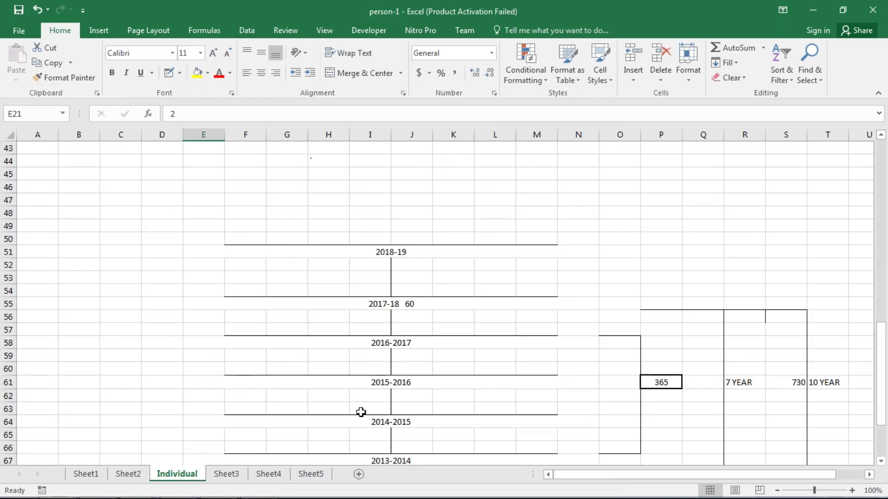
pyautogui.click(656, 396)
pyautogui.click(656, 383)
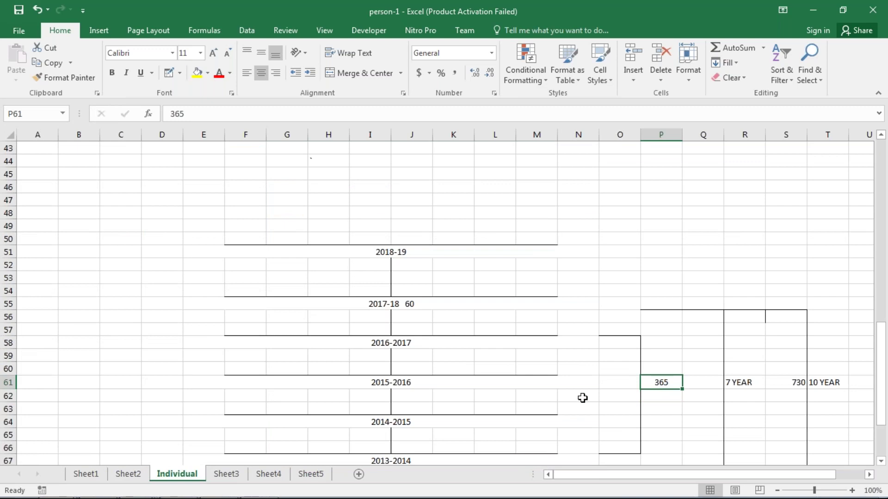
# Review the 730 days condition under ROR and the RNOR tick.
pyautogui.scroll(7, 573, 398)
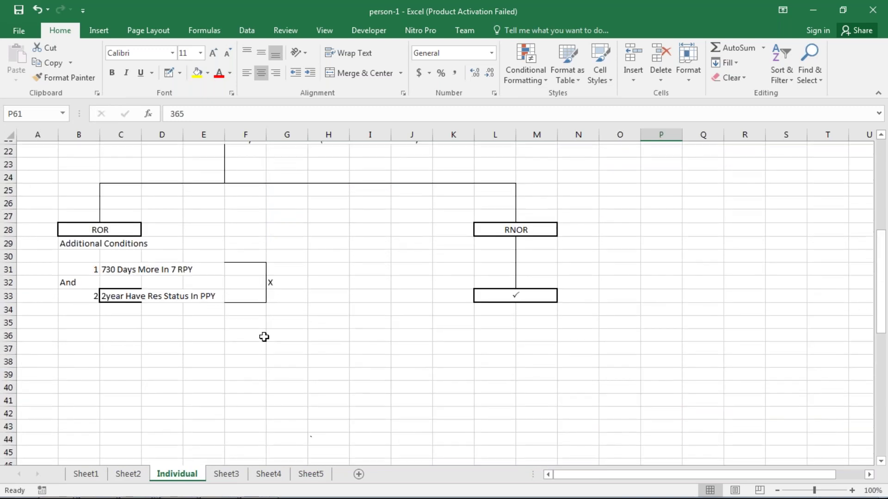
pyautogui.scroll(3, 250, 301)
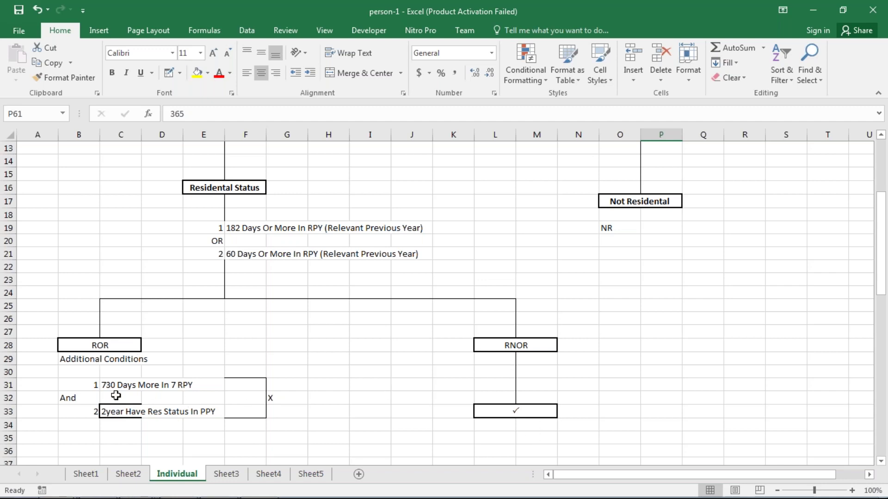
pyautogui.click(66, 393)
pyautogui.click(106, 388)
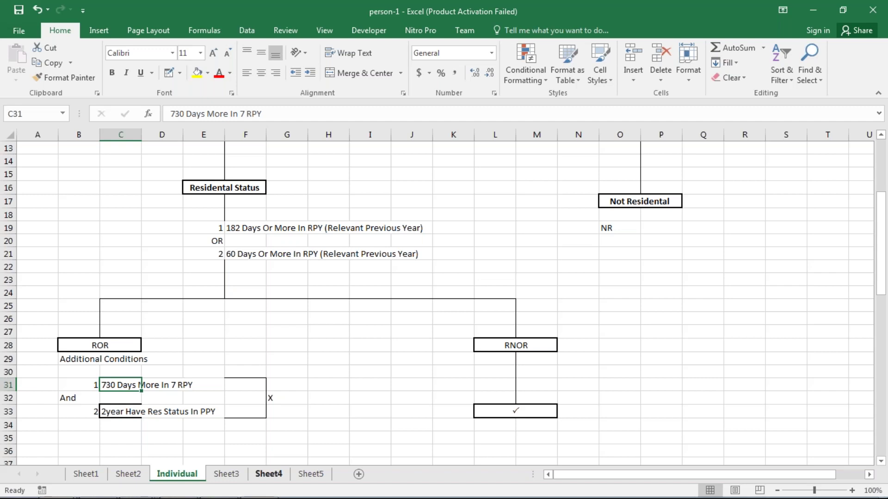
pyautogui.click(523, 371)
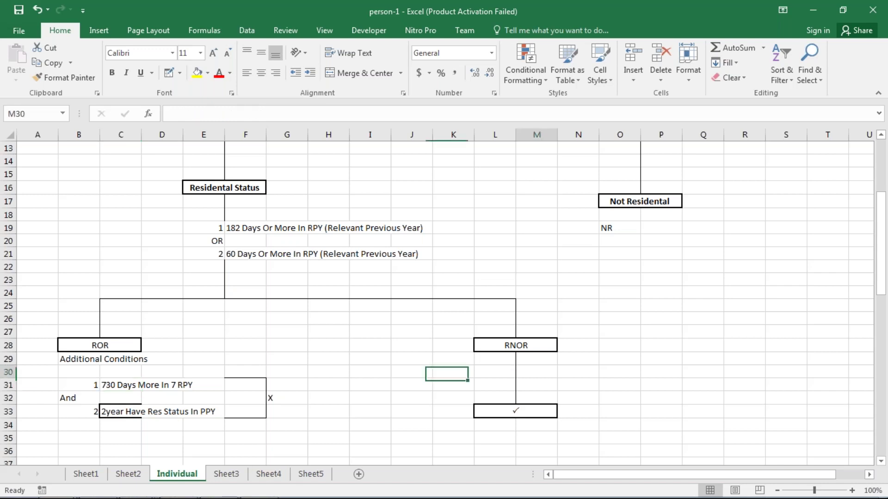
# Glance at the HUF and Firm flowcharts on Sheet3 and Sheet4, then show the Windows desktop.
pyautogui.click(226, 474)
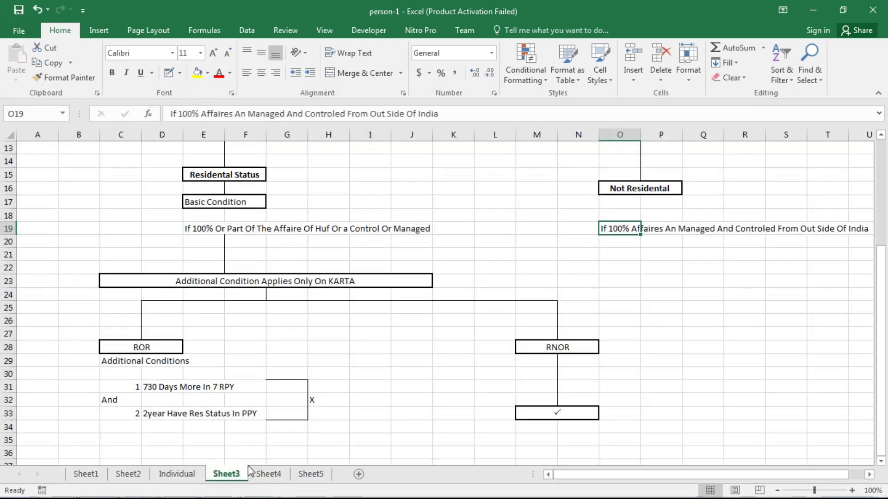
pyautogui.click(267, 475)
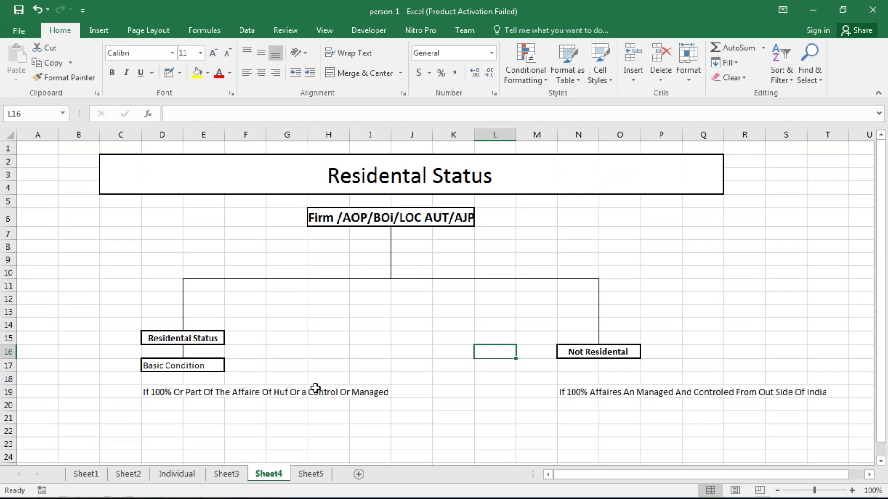
pyautogui.click(406, 495)
pyautogui.rightClick(406, 494)
pyautogui.click(452, 435)
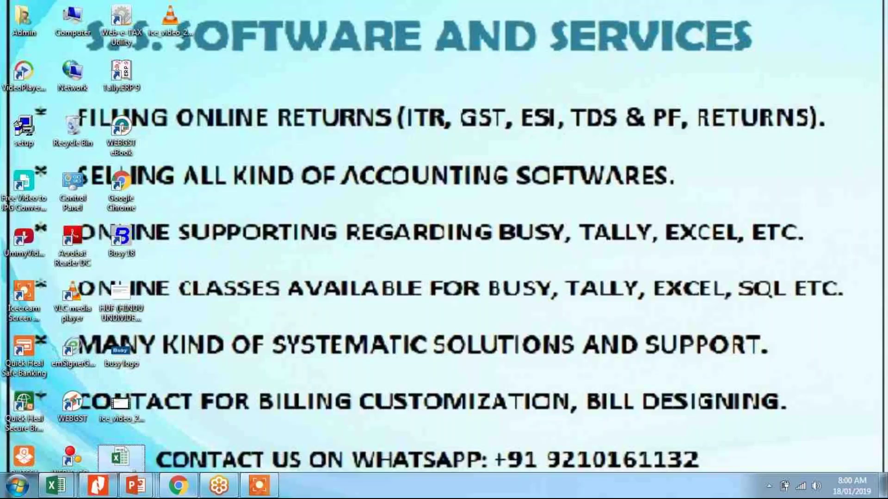